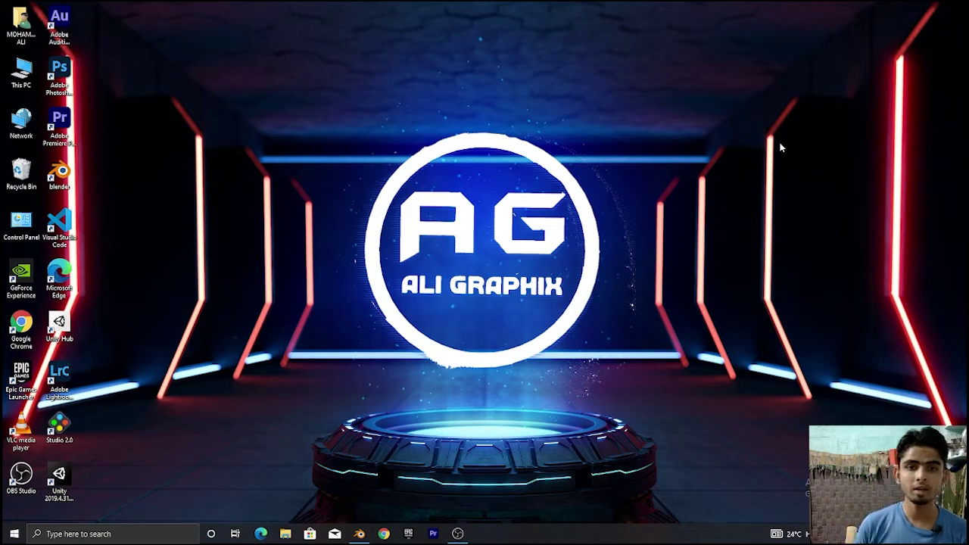
Step: Switch to Blender, play the floating spheres animation, orbit around it and return the timeline to frame 0
left_click(359, 534)
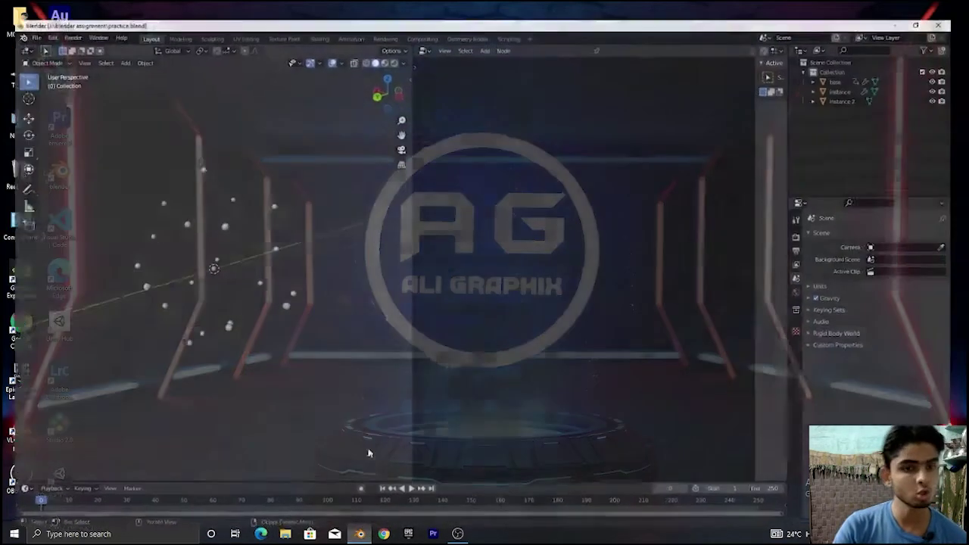
key("space")
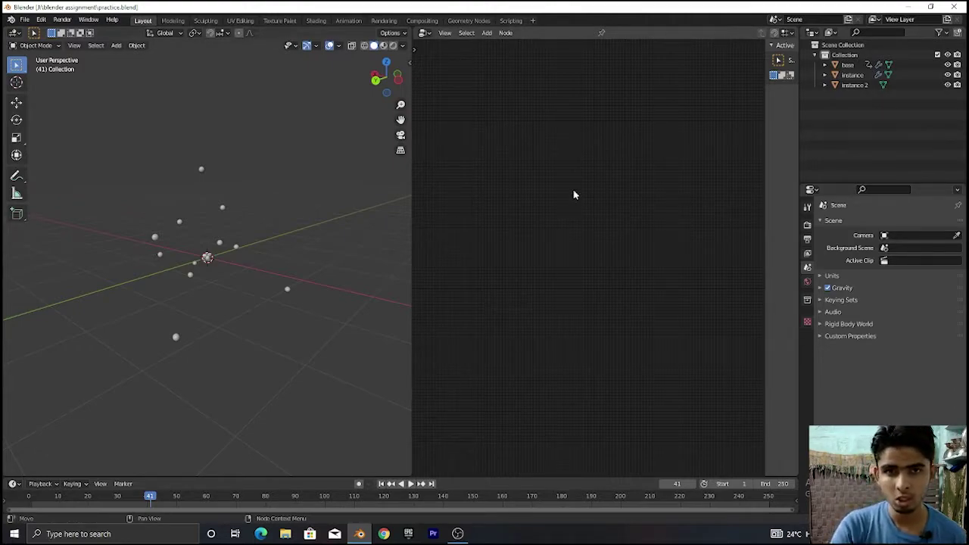
left_click_drag(383, 75, 197, 401)
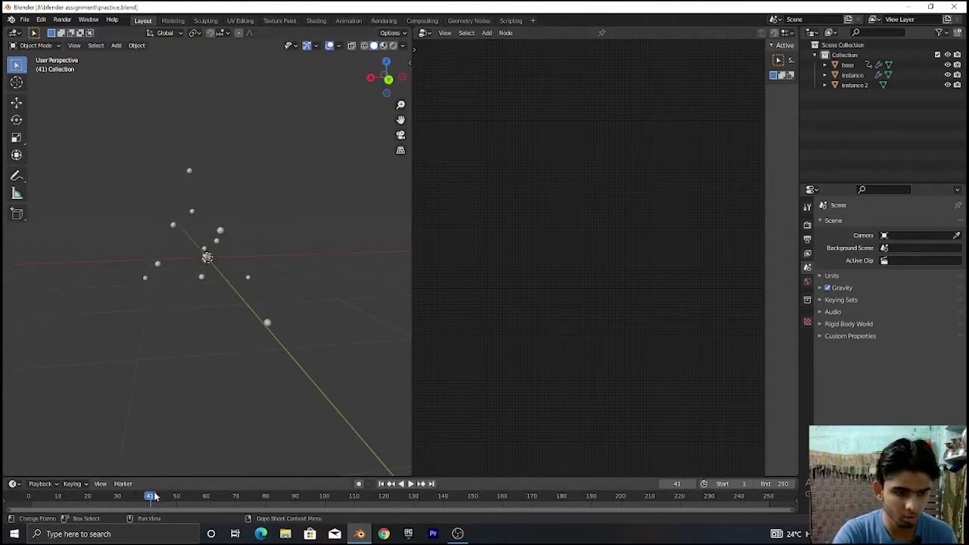
left_click_drag(150, 498, 29, 497)
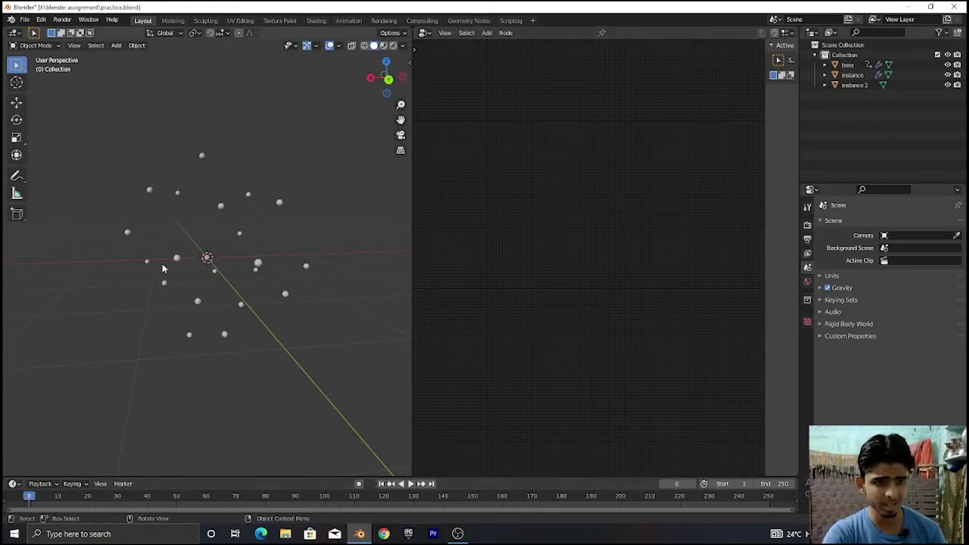
key("shift+a")
mouse_move(162, 264)
left_click(208, 304)
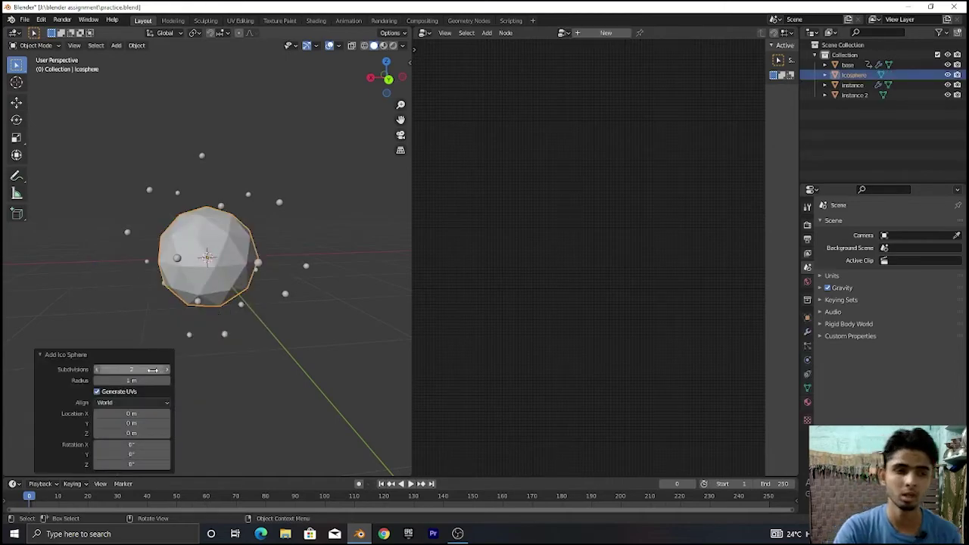
left_click(219, 249)
key("Delete")
Step: Add an ico sphere mesh at the origin with its subdivisions set to 7
key("shift+a")
mouse_move(220, 253)
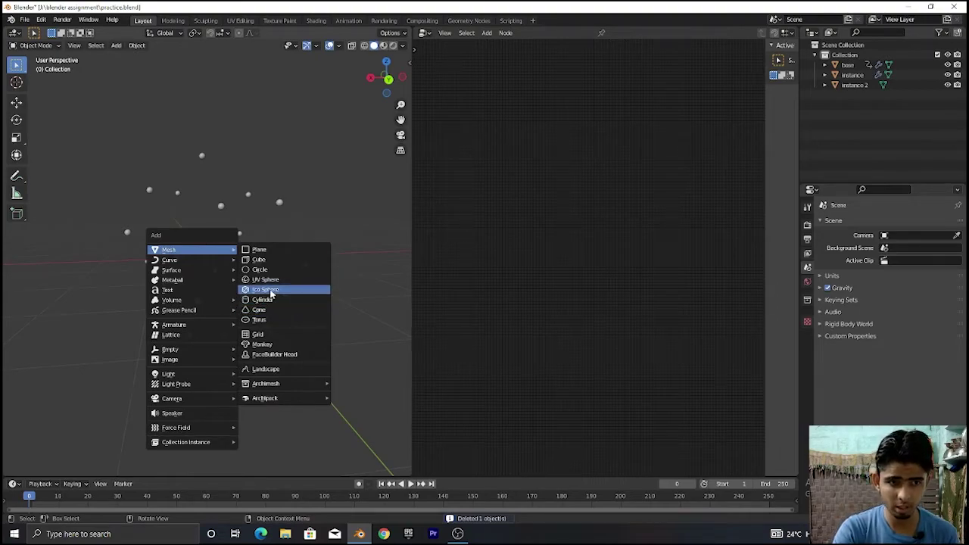
left_click(267, 291)
left_click(132, 368)
key("BackSpace")
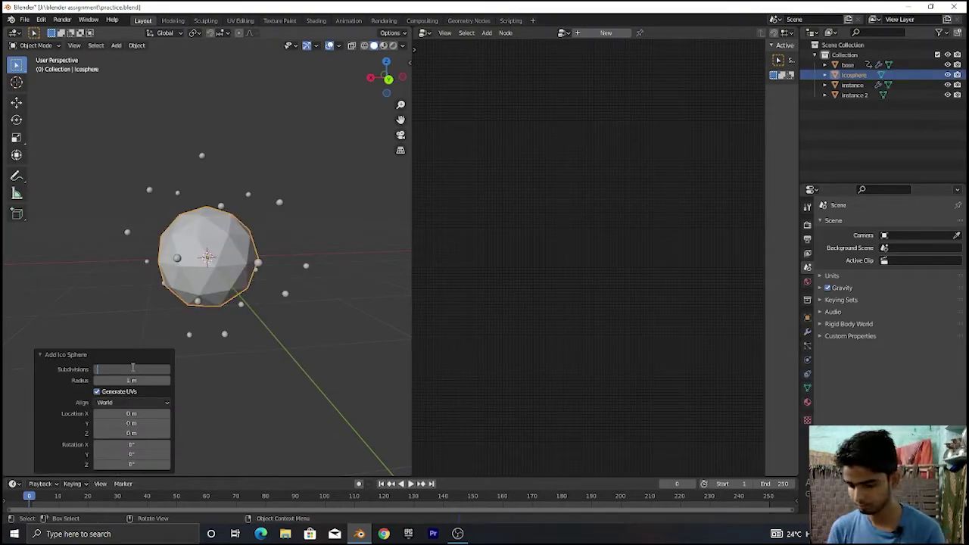
type("7")
key("Return")
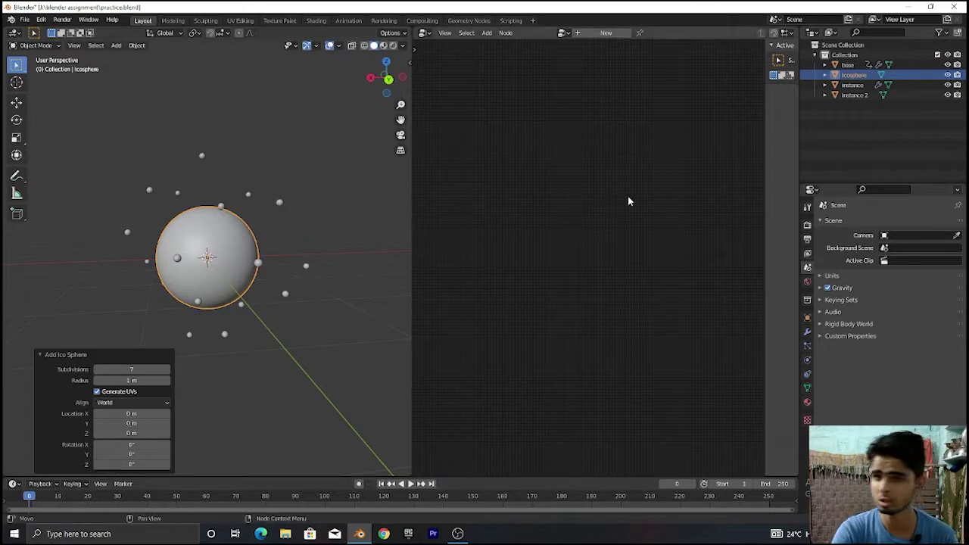
Step: Rename the new ico sphere as displace and create a new geometry node tree for it
double_click(855, 75)
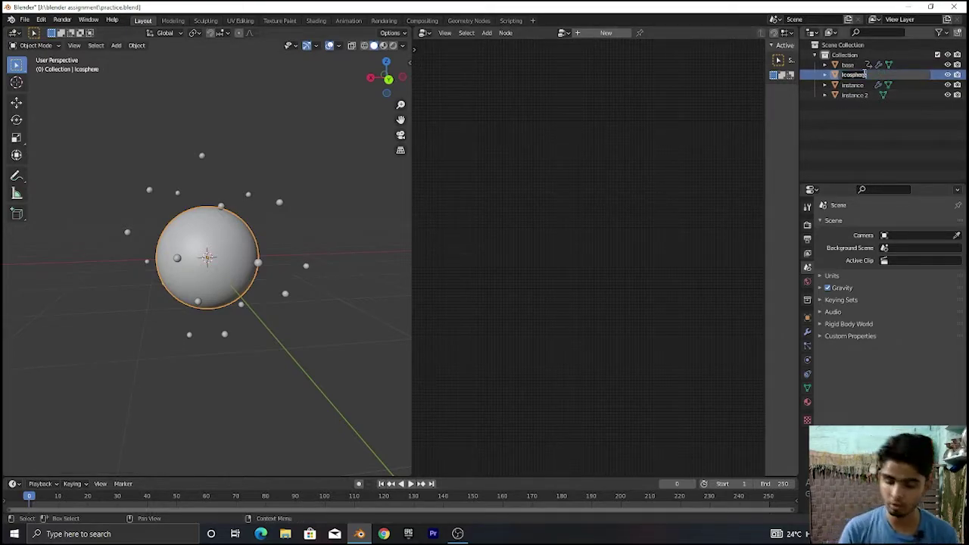
key("BackSpace")
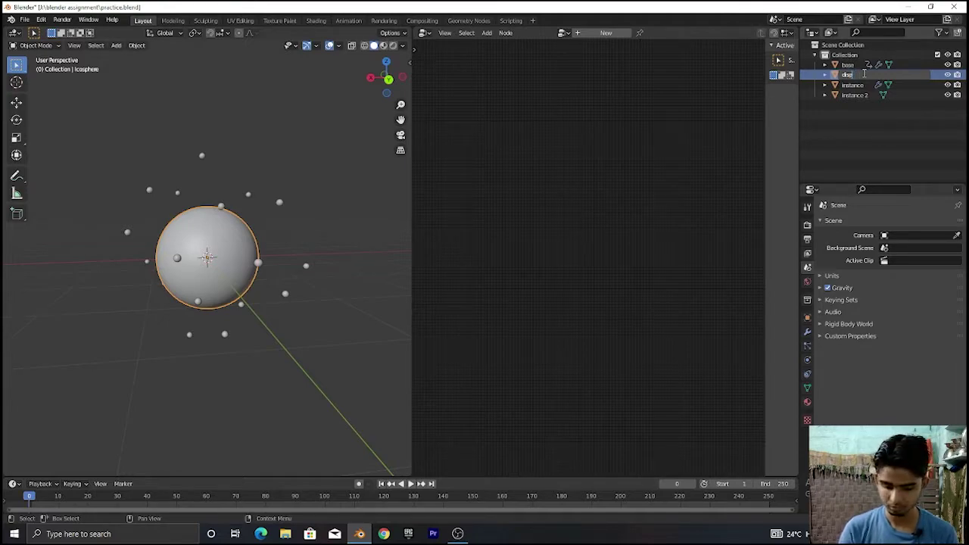
key("Return")
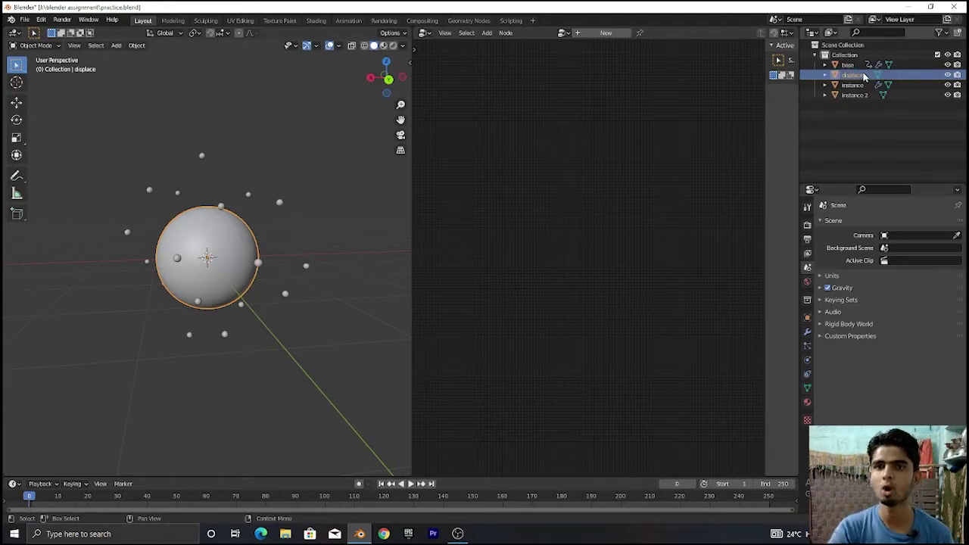
left_click(595, 34)
scroll(542, 216, "up", 6)
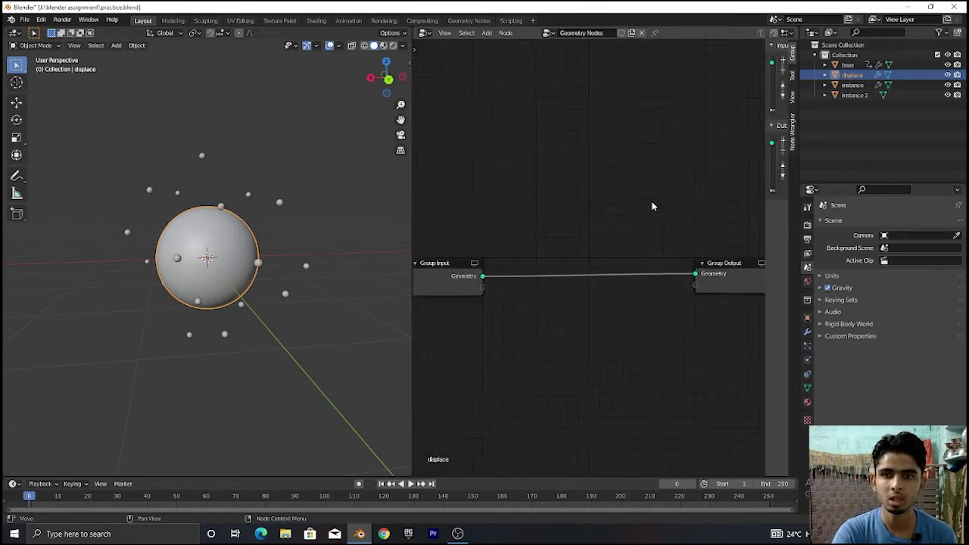
Step: Review the node trees of the base, instance 2 and instance objects, and return to the displace object's tree
left_click(849, 66)
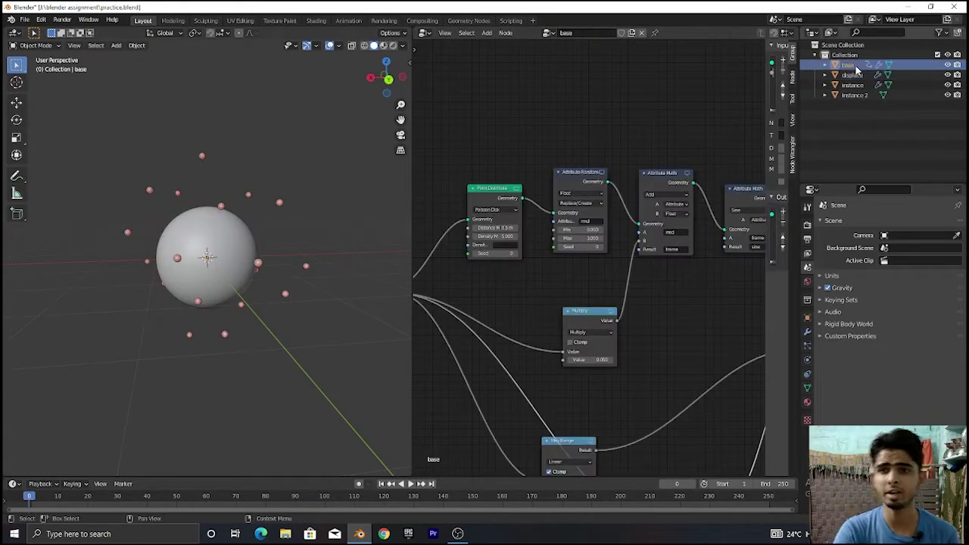
scroll(613, 169, "down", 3)
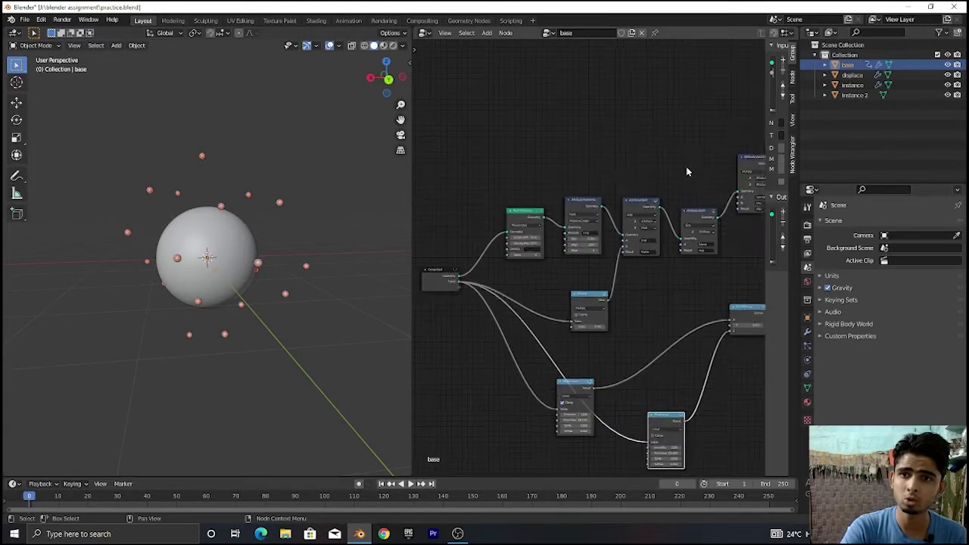
left_click(856, 95)
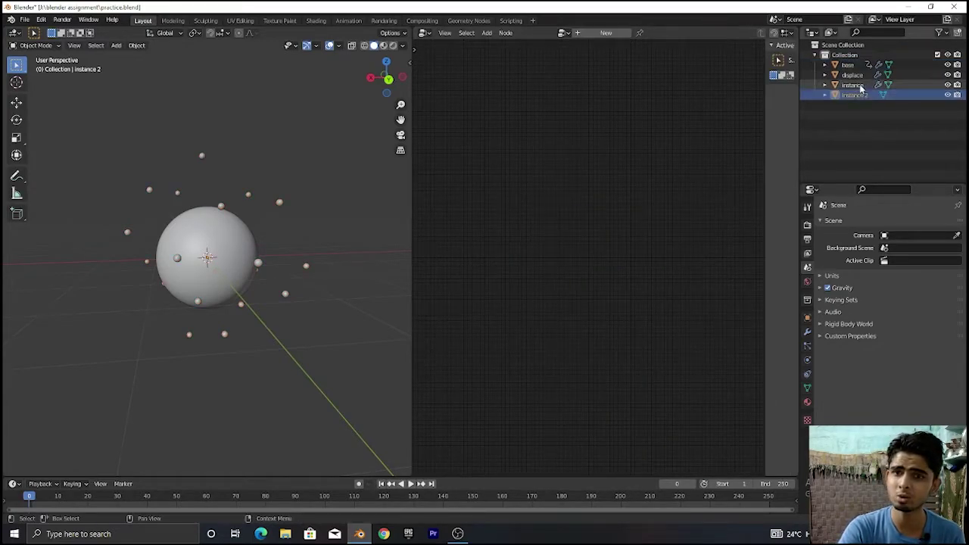
left_click(854, 84)
left_click(855, 75)
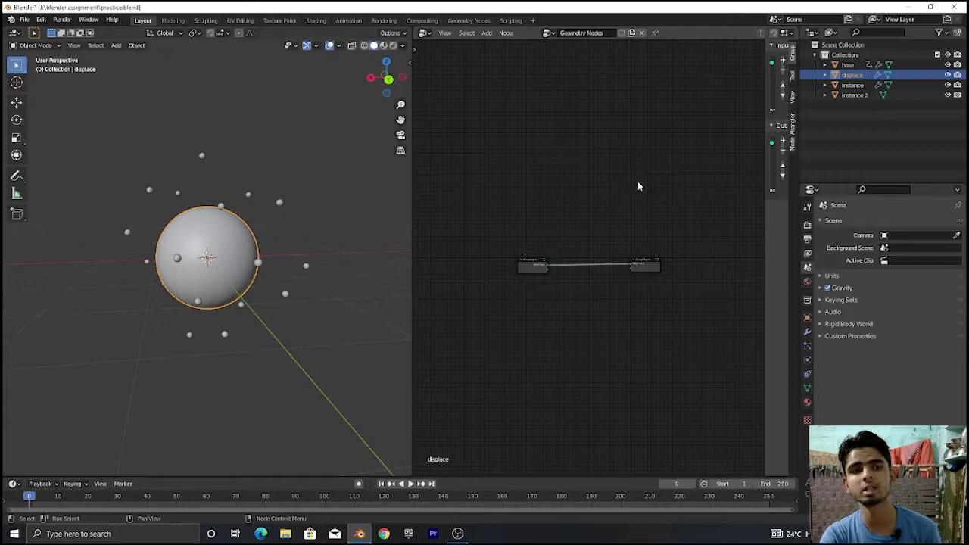
scroll(637, 185, "up", 3)
scroll(593, 290, "down", 1)
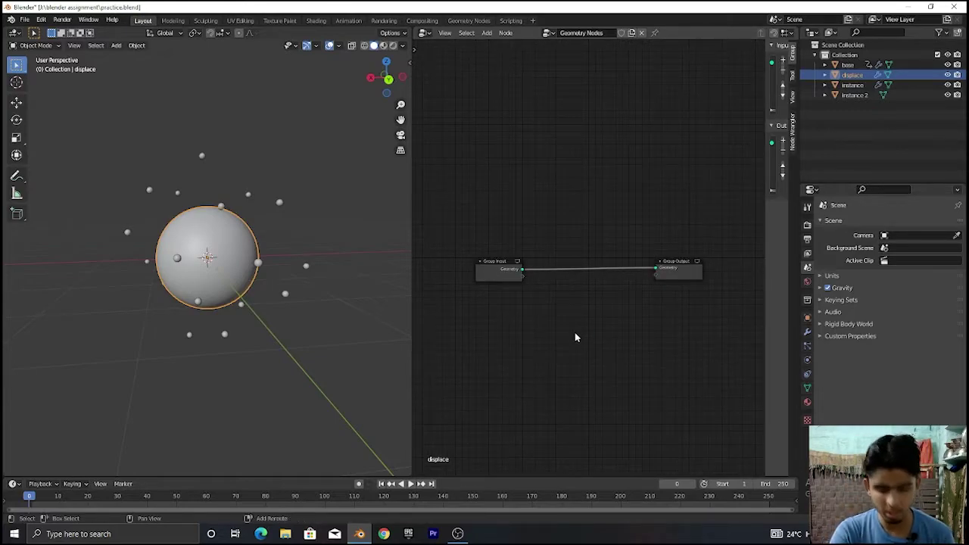
Step: Add an Object Info node below the Group Input node in the displace node tree
key("shift+a")
left_click(567, 279)
type("object")
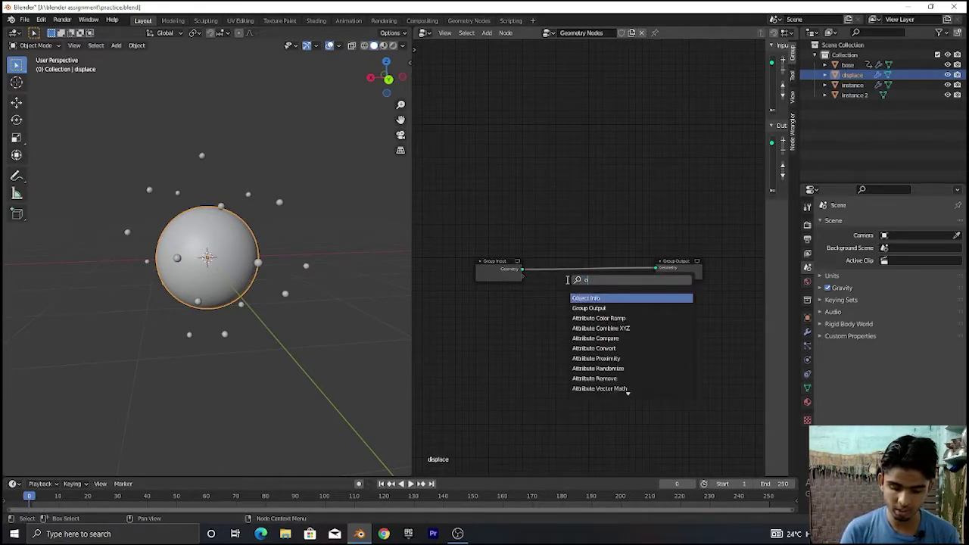
key("Return")
left_click(536, 341)
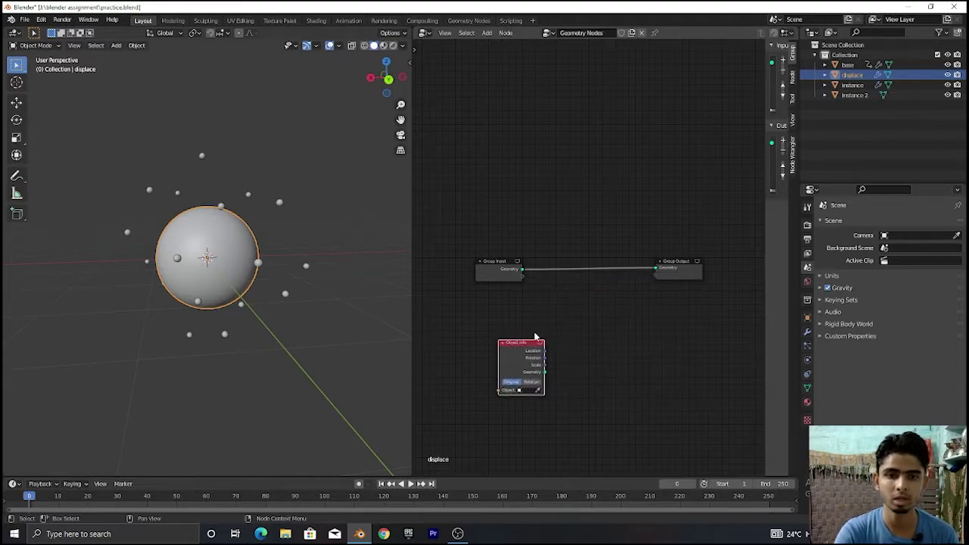
Step: Insert an Attribute Proximity node between Group Input and Group Output, with its target geometry set to Points
key("shift+a")
left_click(627, 305)
type("proxi")
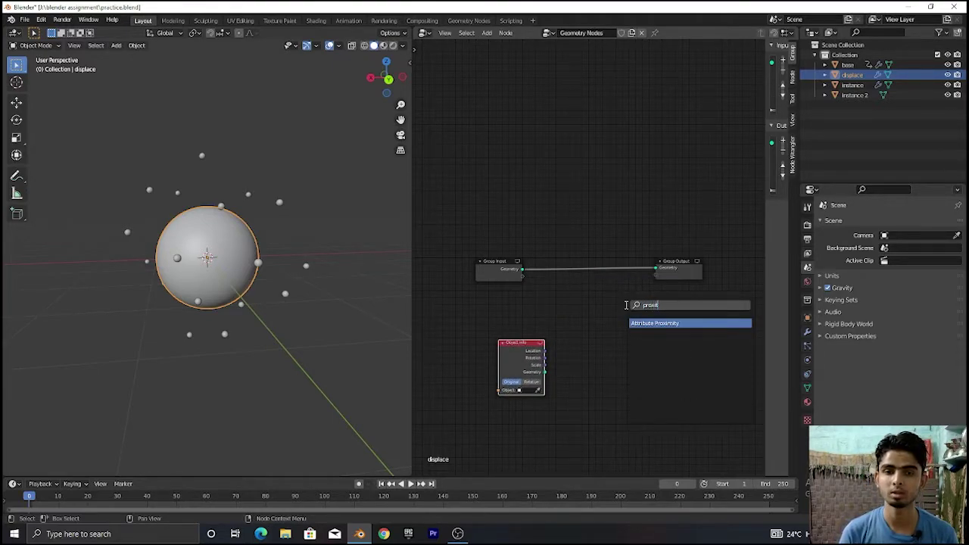
key("Return")
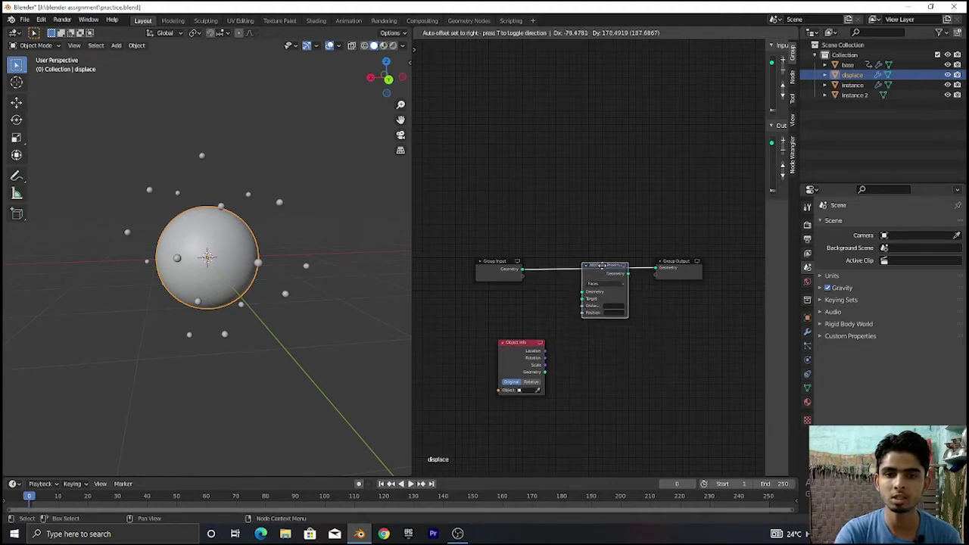
left_click(601, 261)
scroll(631, 341, "up", 1)
left_click(615, 286)
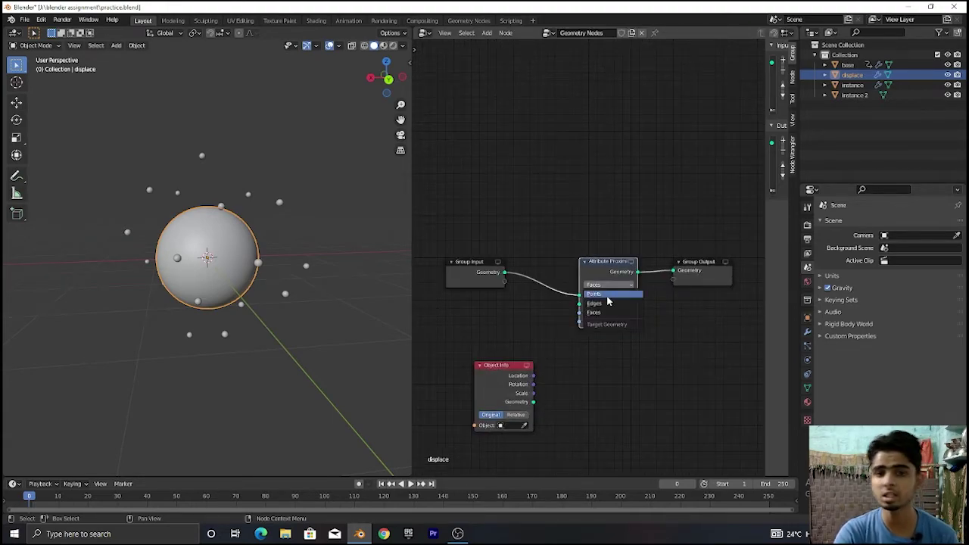
left_click(608, 295)
scroll(504, 440, "up", 2)
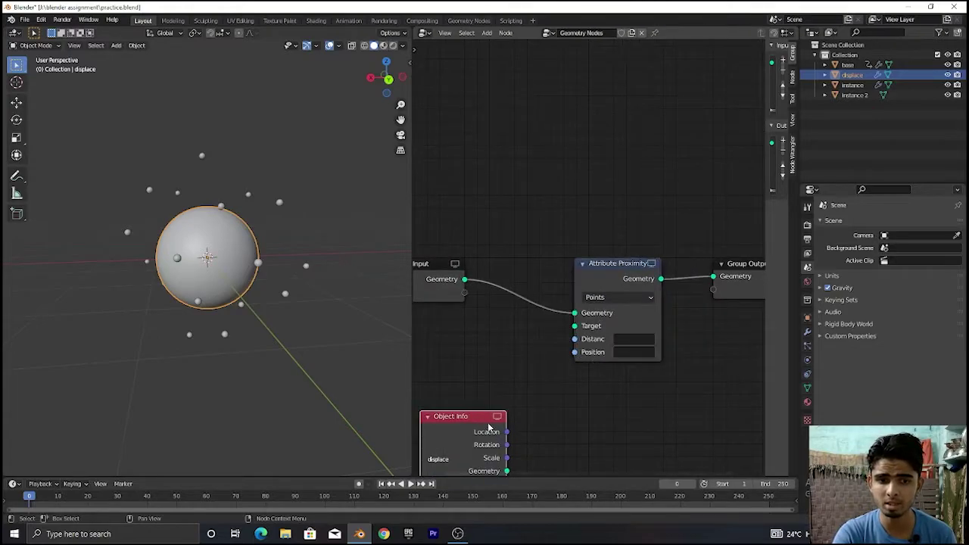
Step: Connect the Object Info geometry output to the Attribute Proximity target and choose base as the source object
left_click_drag(504, 441, 489, 360)
left_click_drag(504, 394, 575, 325)
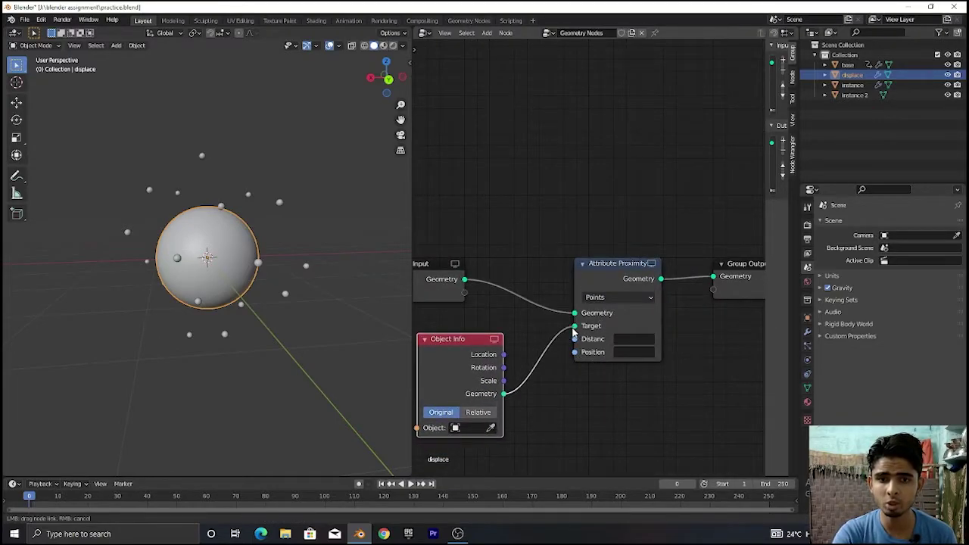
left_click(475, 429)
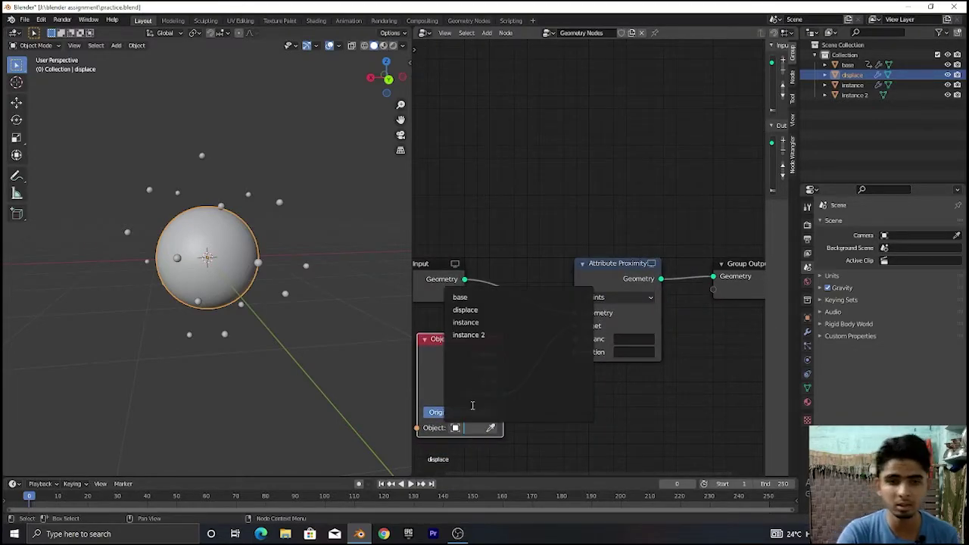
left_click(468, 303)
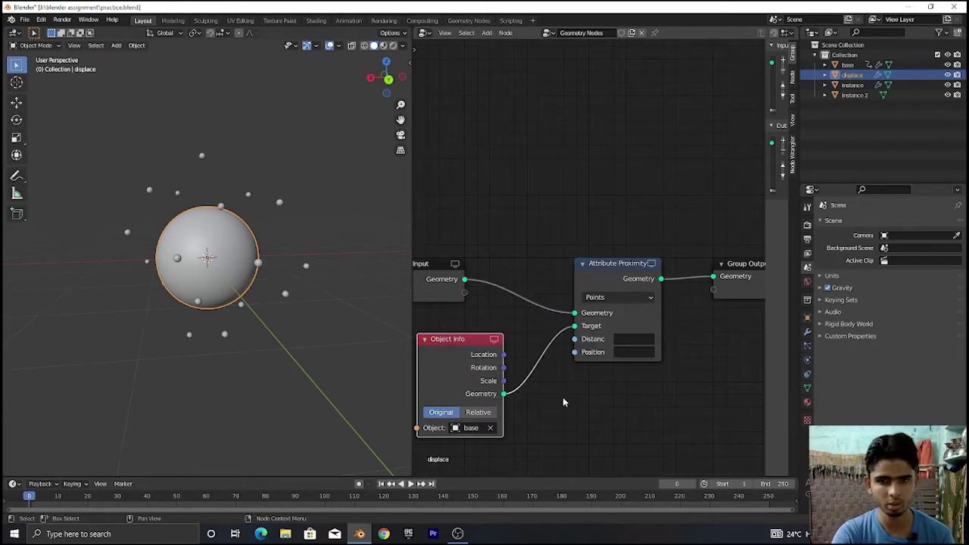
Step: Name the distance attribute of the Attribute Proximity node dist
scroll(567, 395, "down", 3)
scroll(591, 337, "up", 3)
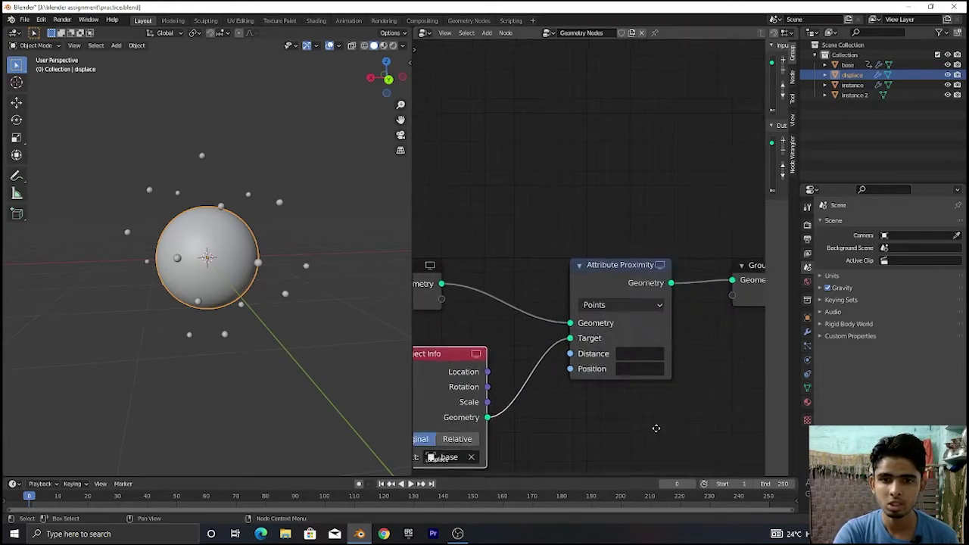
middle_click_drag(653, 427, 575, 421)
scroll(569, 417, "up", 2)
left_click(569, 415)
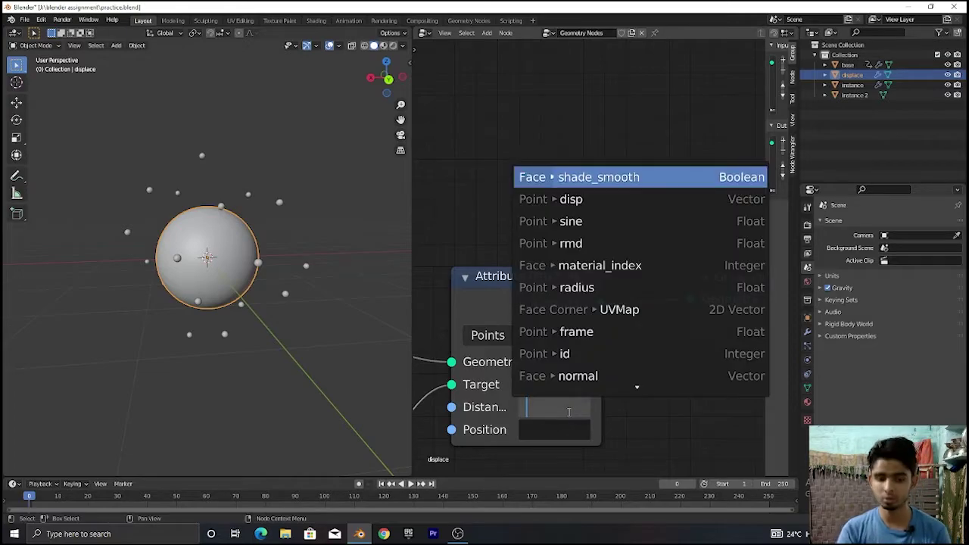
type("dist")
key("Return")
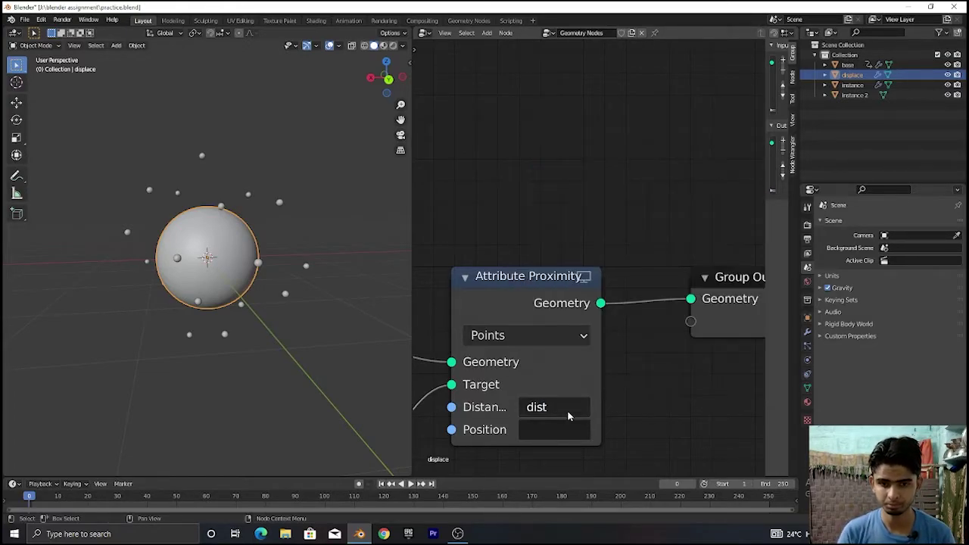
scroll(661, 371, "down", 5)
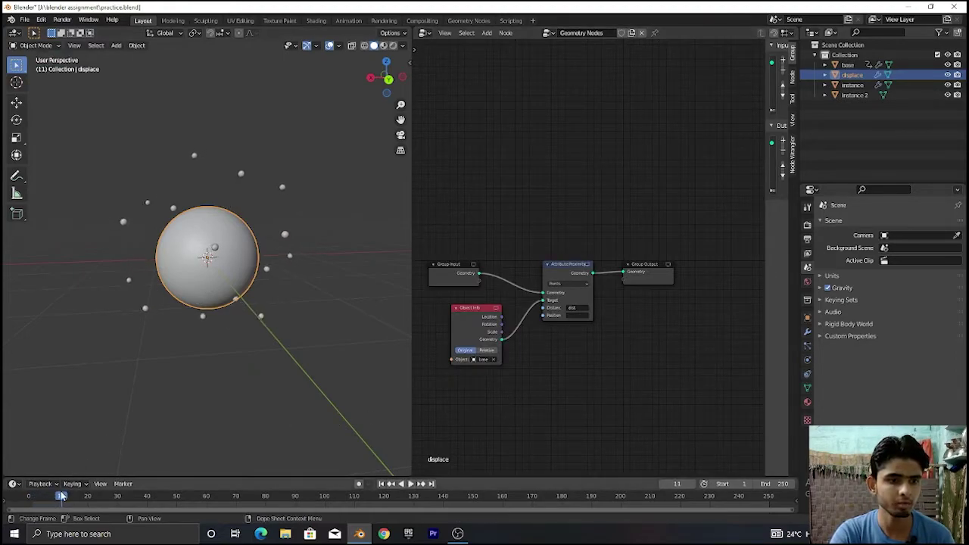
left_click(403, 46)
left_click(356, 171)
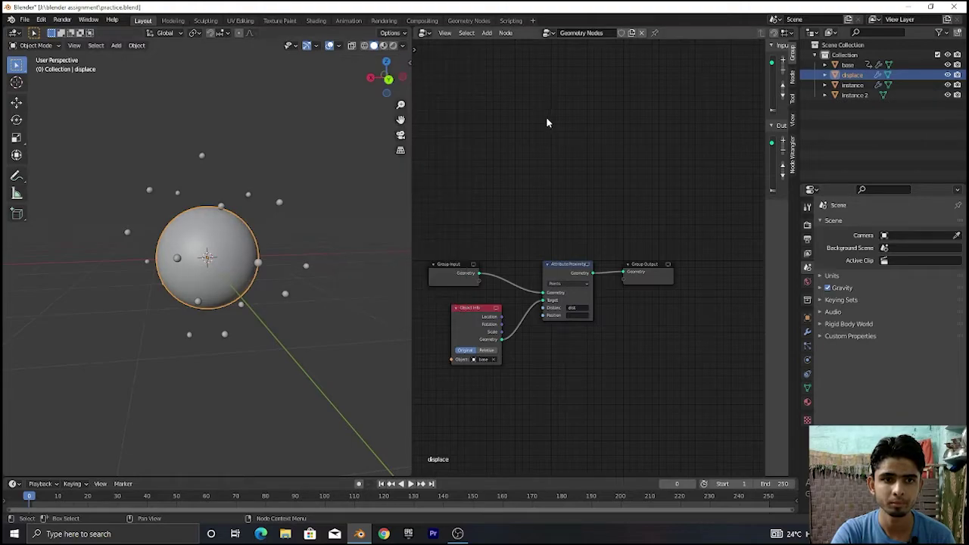
Step: Insert an Attribute Color Ramp node between the Attribute Proximity and Group Output nodes
key("shift+a")
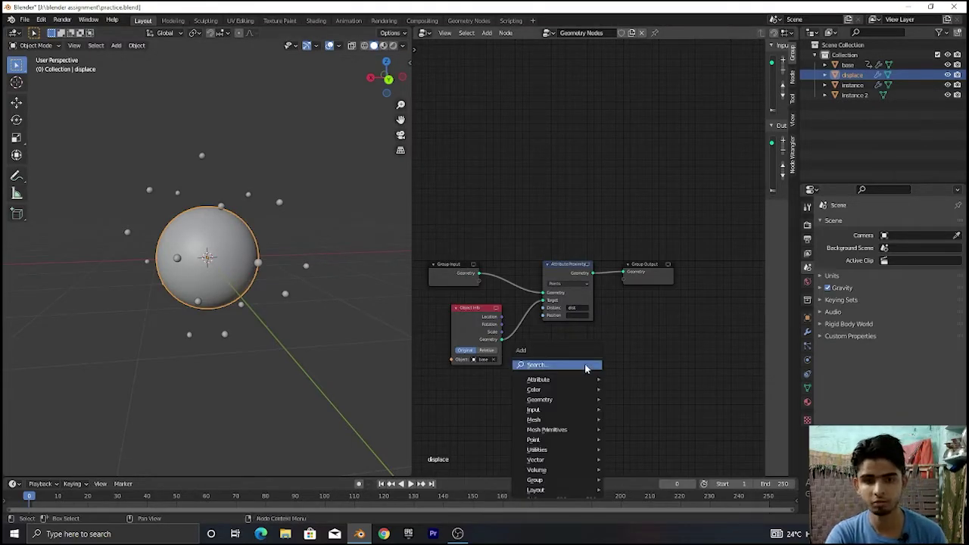
left_click(584, 365)
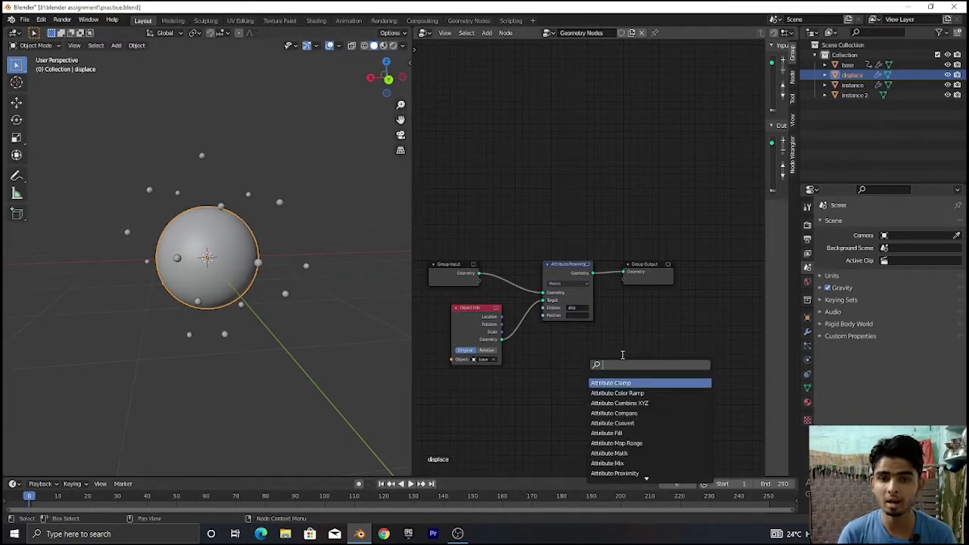
key("Down")
key("Return")
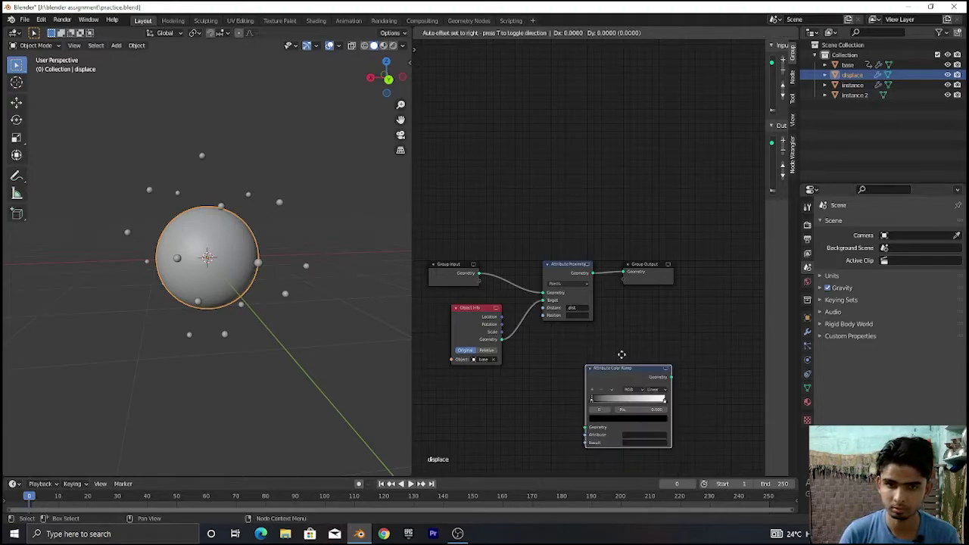
left_click(609, 245)
middle_click_drag(681, 404, 584, 402)
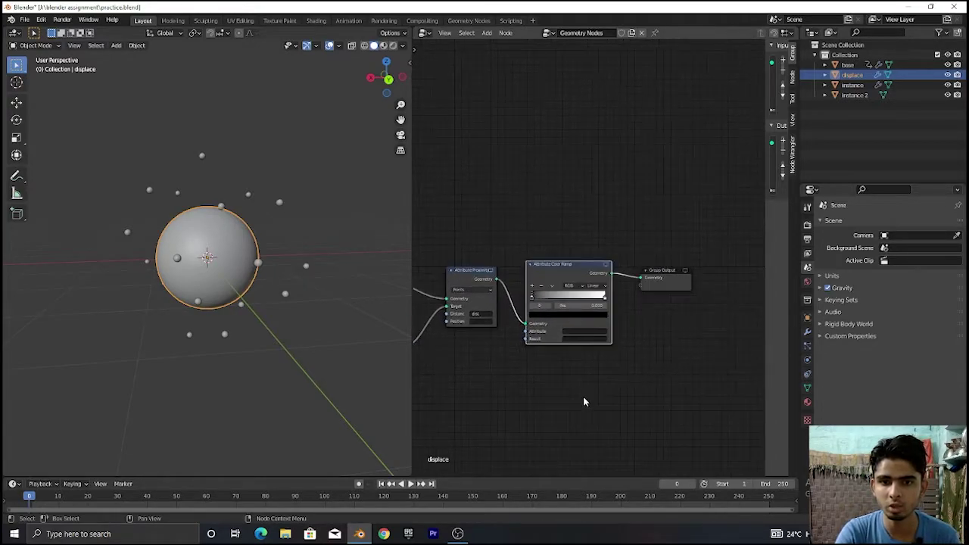
Step: Set the Attribute Color Ramp node to read the dist attribute and write its result to Col
scroll(584, 402, "up", 5)
left_click(590, 364)
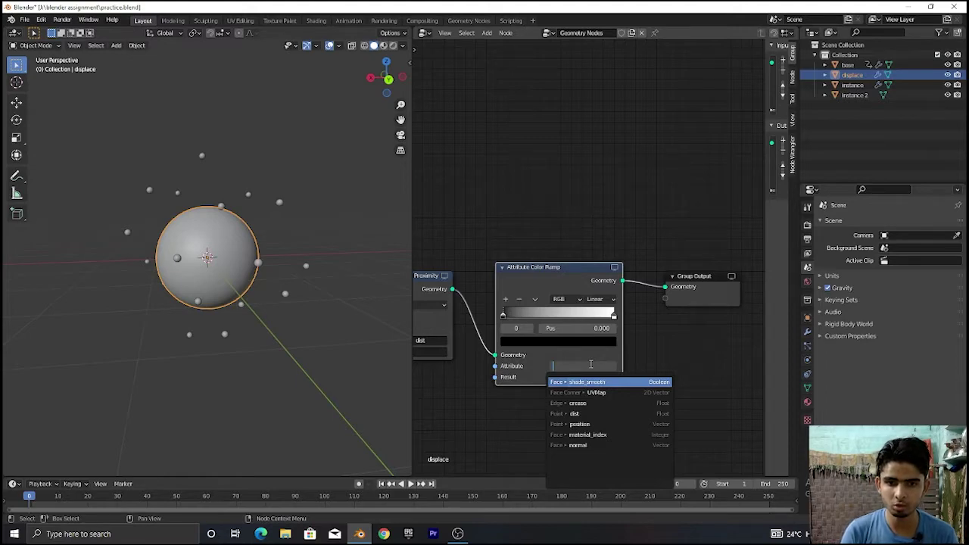
type("dis")
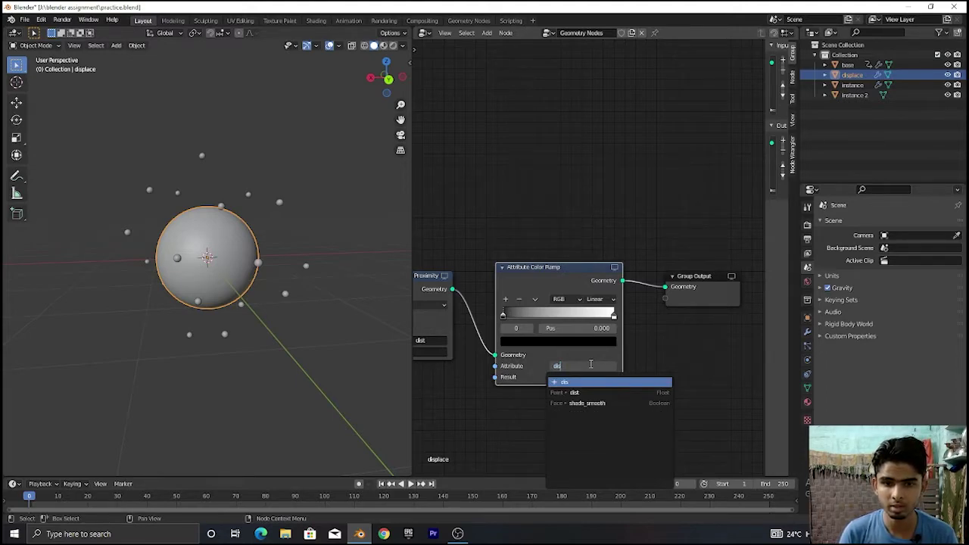
type("t")
key("Return")
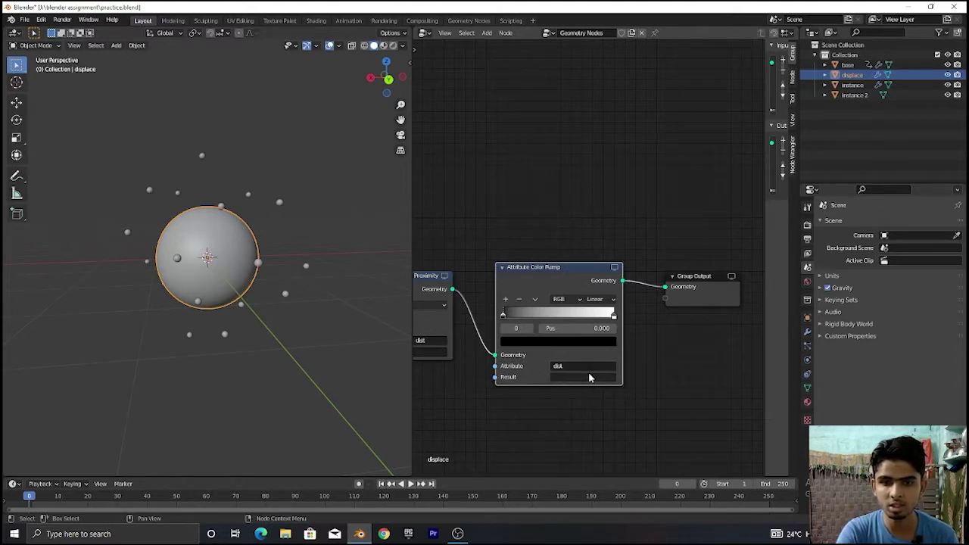
left_click(590, 377)
type("Col")
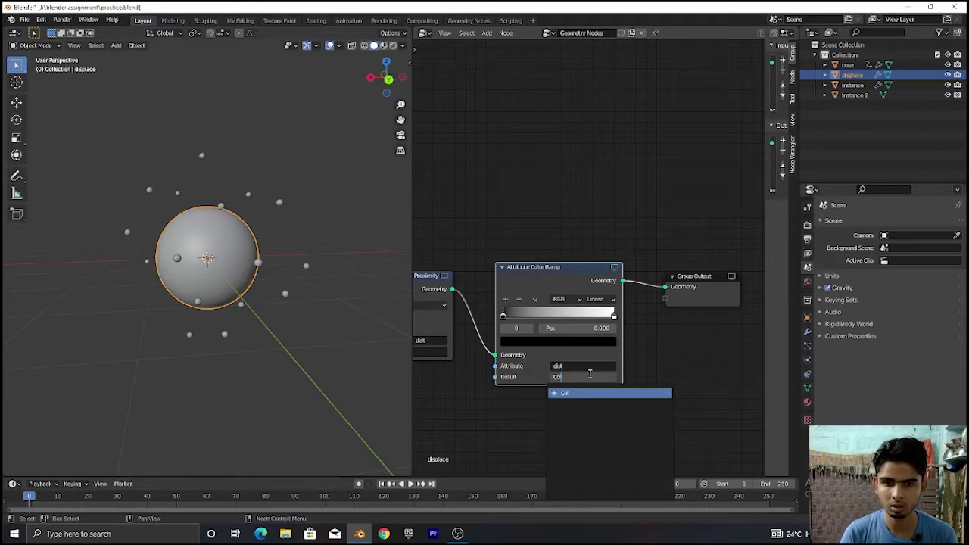
key("Return")
scroll(590, 375, "down", 1)
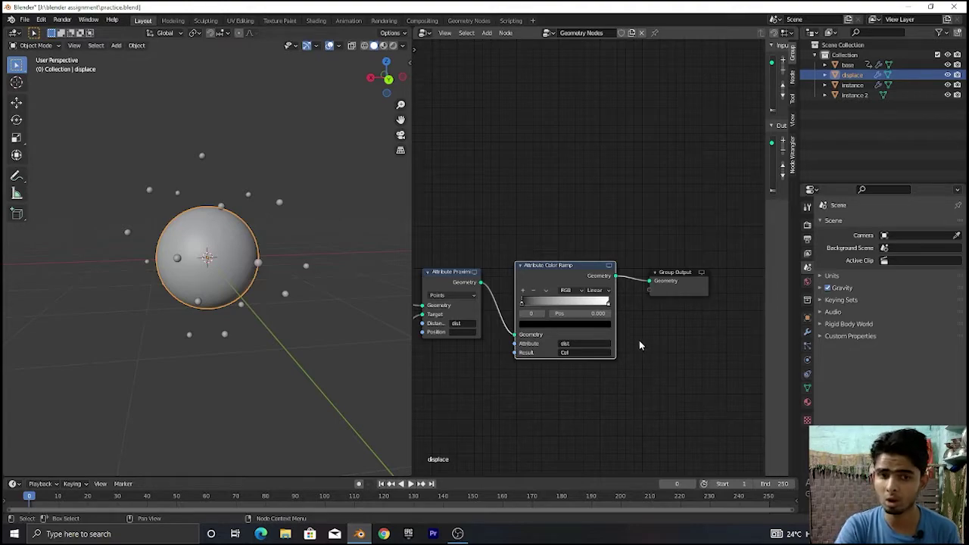
Step: Add a vertex color layer named Col to the displace object's mesh data
left_click(807, 388)
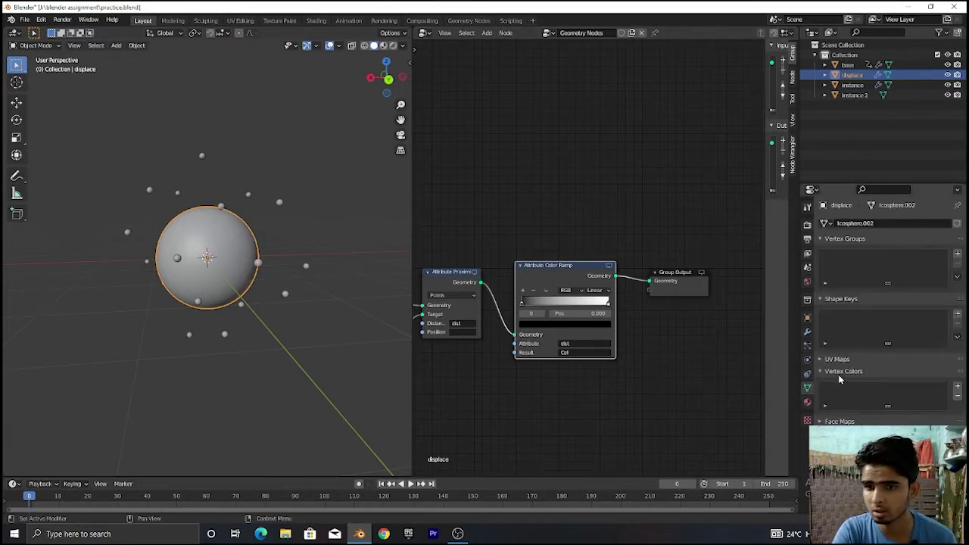
left_click(959, 387)
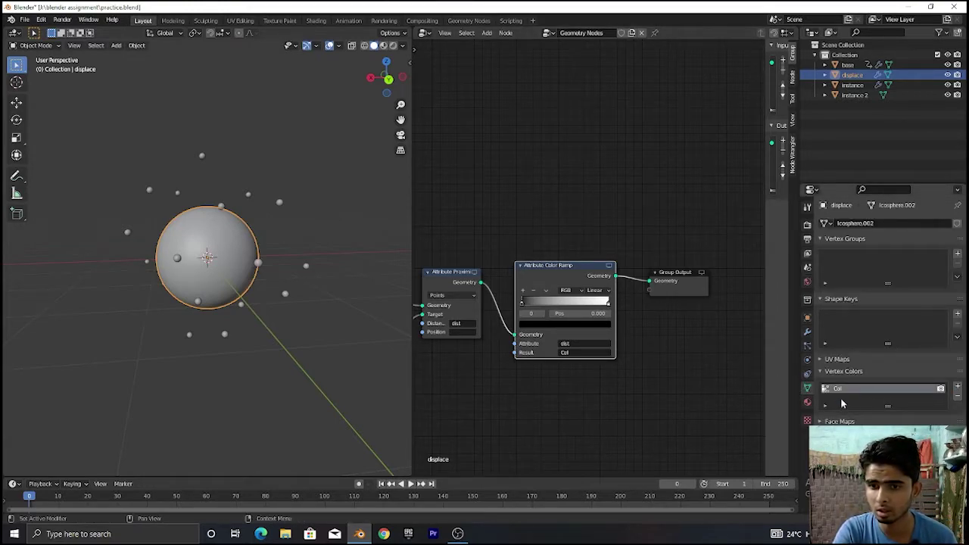
scroll(583, 367, "up", 2)
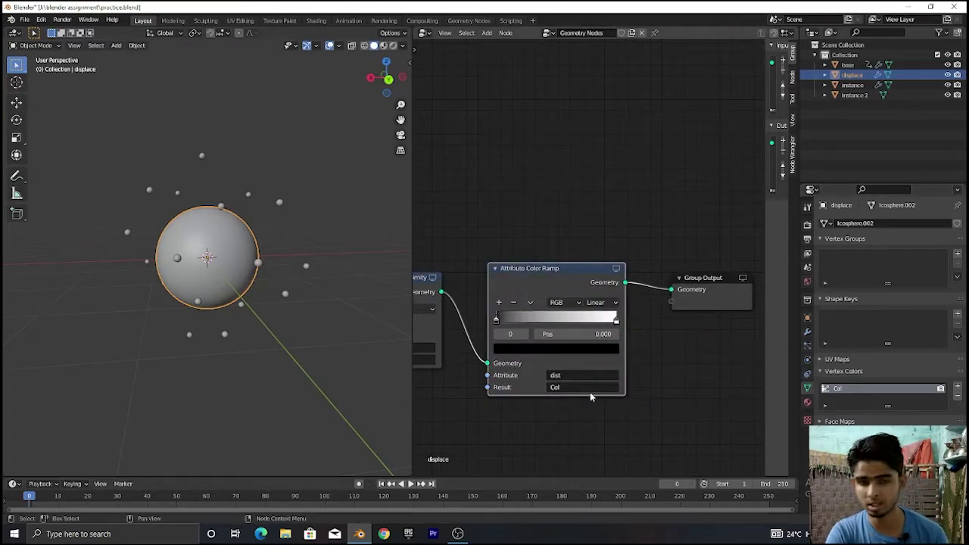
scroll(520, 413, "down", 2)
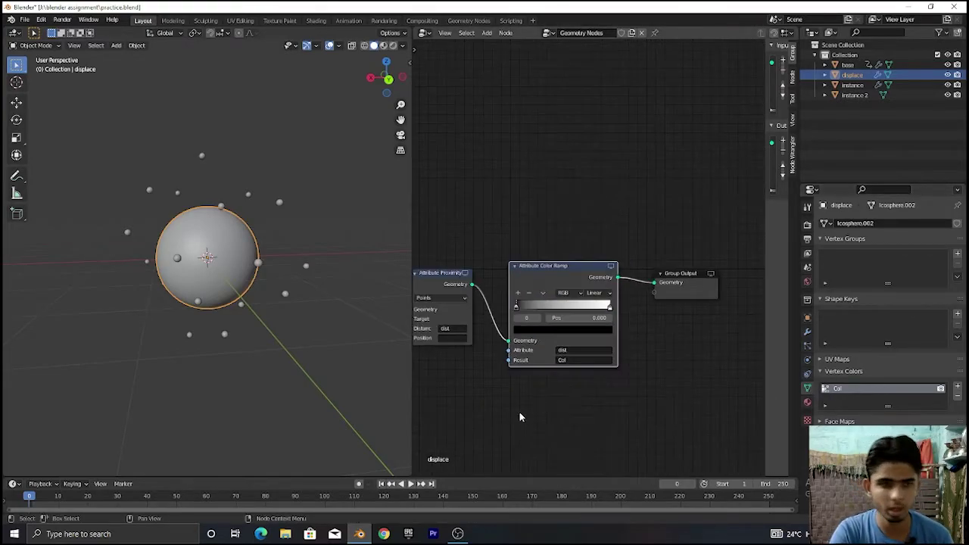
Step: Set the viewport's solid shading color to Vertex
left_click_drag(399, 67, 391, 69)
left_click(403, 45)
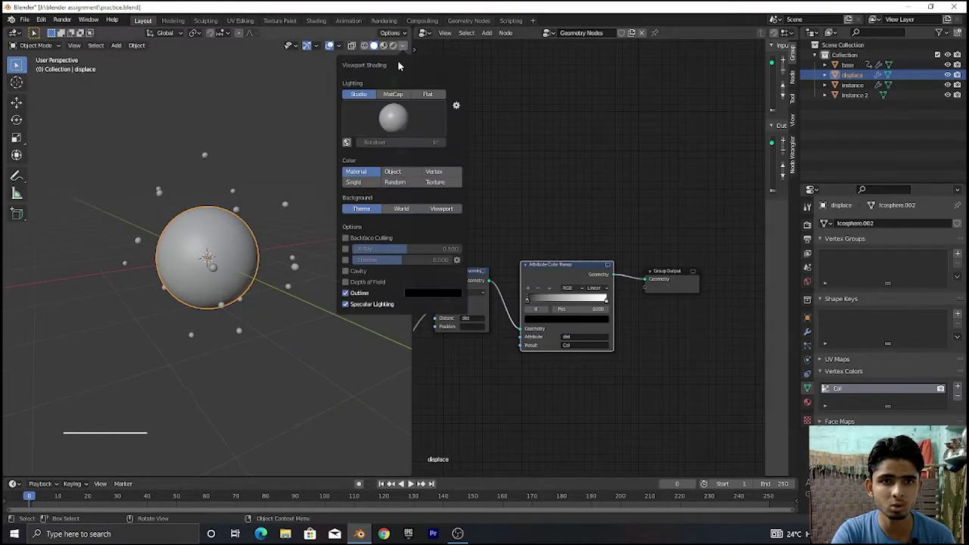
left_click(444, 176)
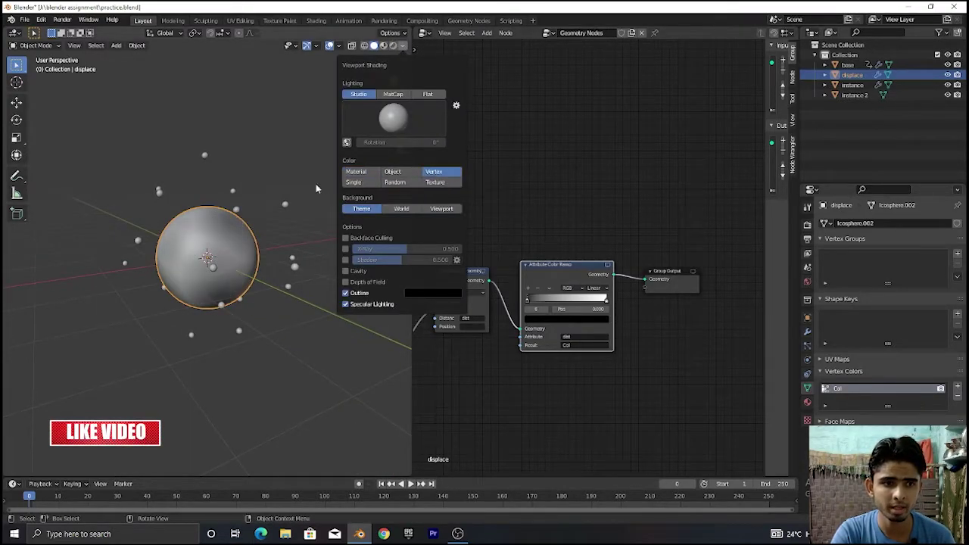
left_click_drag(387, 78, 370, 96)
Step: Move the color ramp's black stop to position 0.450 and preview the animation, returning to the first frame
scroll(370, 98, "up", 4)
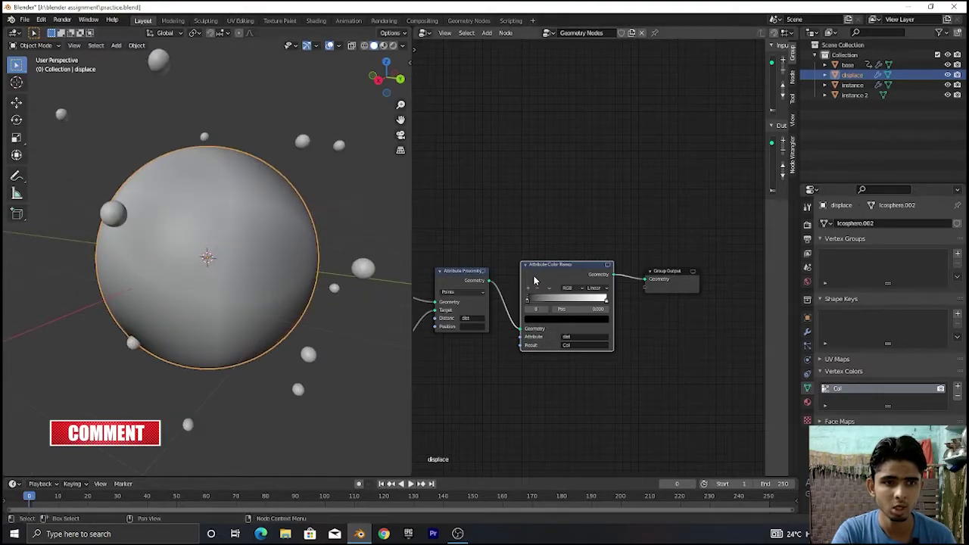
left_click_drag(530, 300, 568, 307)
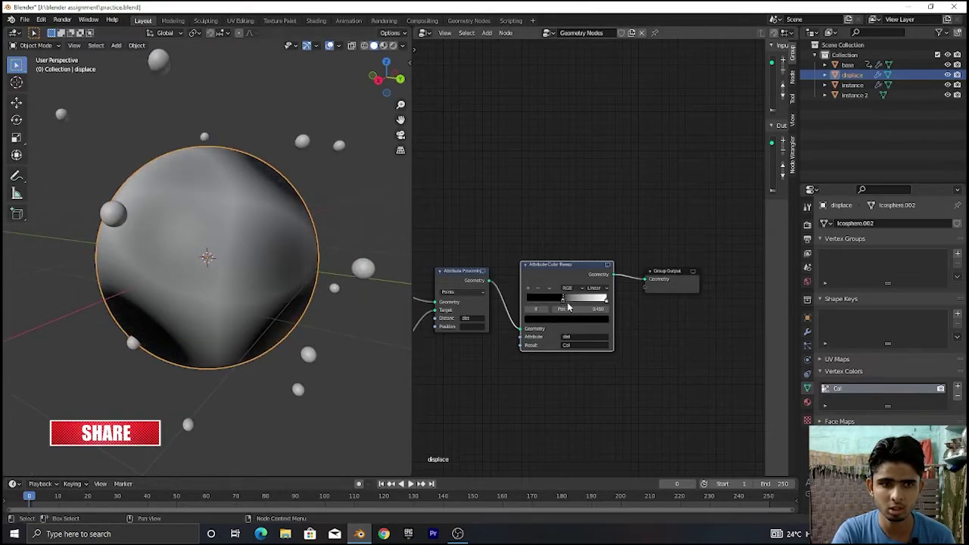
key("space")
scroll(322, 197, "down", 4)
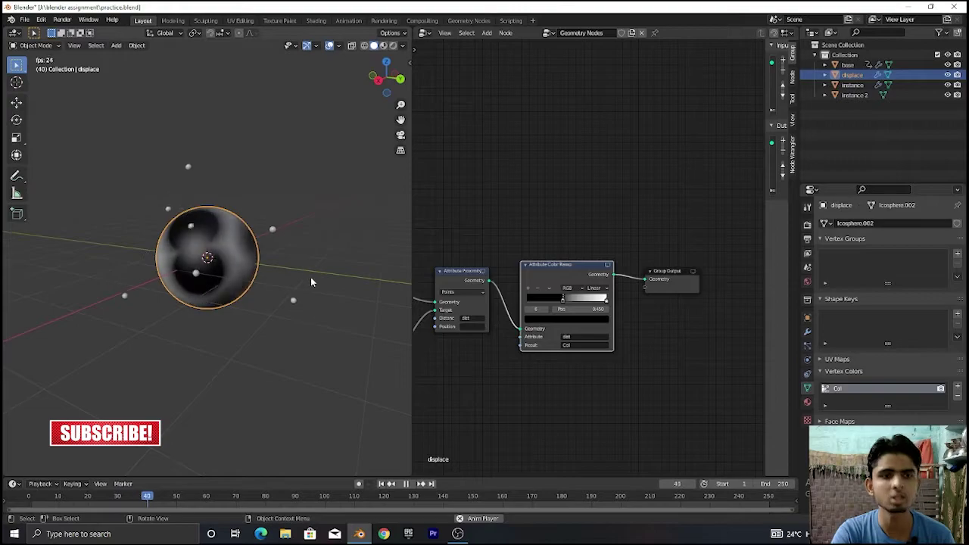
key("space")
key("shift+Left")
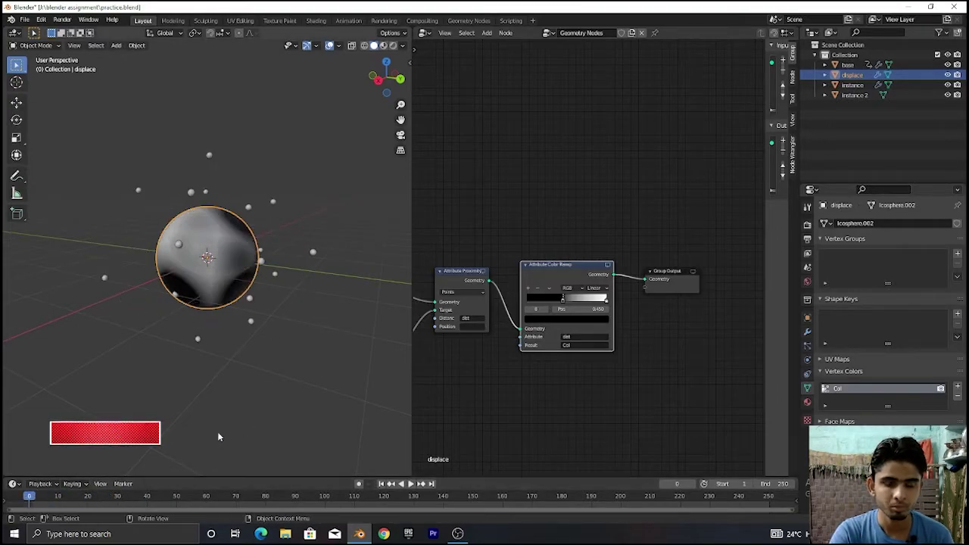
Step: Spread the Attribute Color Ramp and Group Output nodes apart to make room between them
scroll(500, 417, "down", 4)
left_click_drag(642, 274, 700, 264)
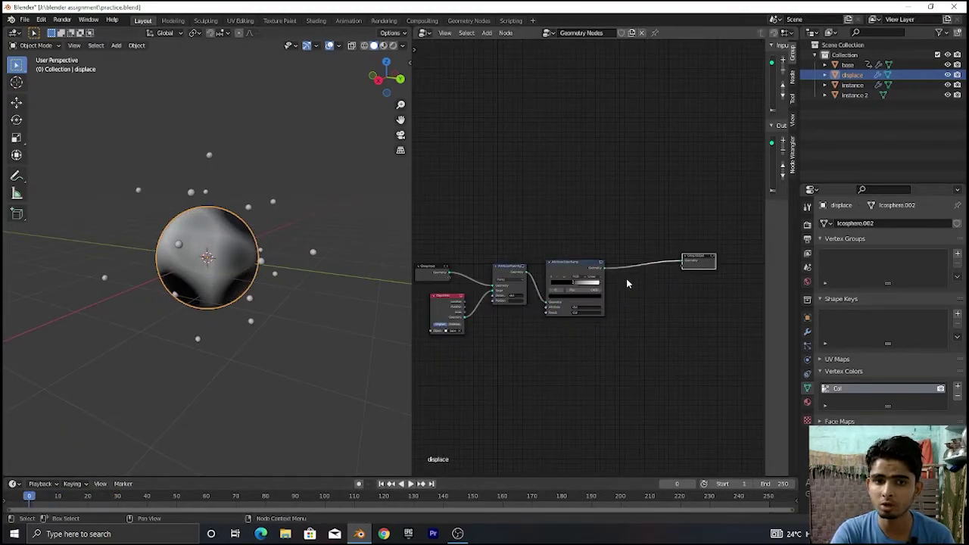
left_click_drag(569, 268, 561, 266)
left_click(594, 409)
Step: Add an Attribute Vector Math node, unconnected, below the Attribute Color Ramp node
key("shift+a")
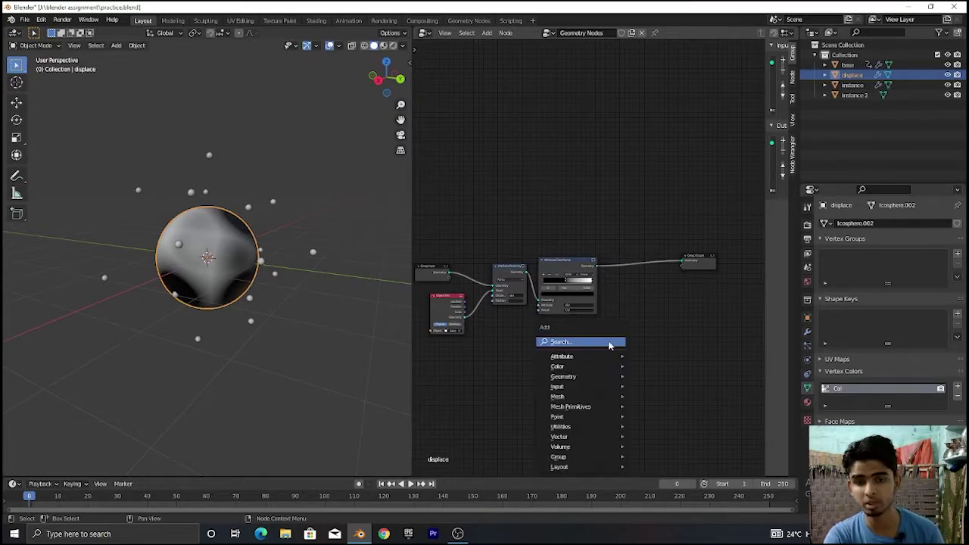
left_click(612, 341)
type("at")
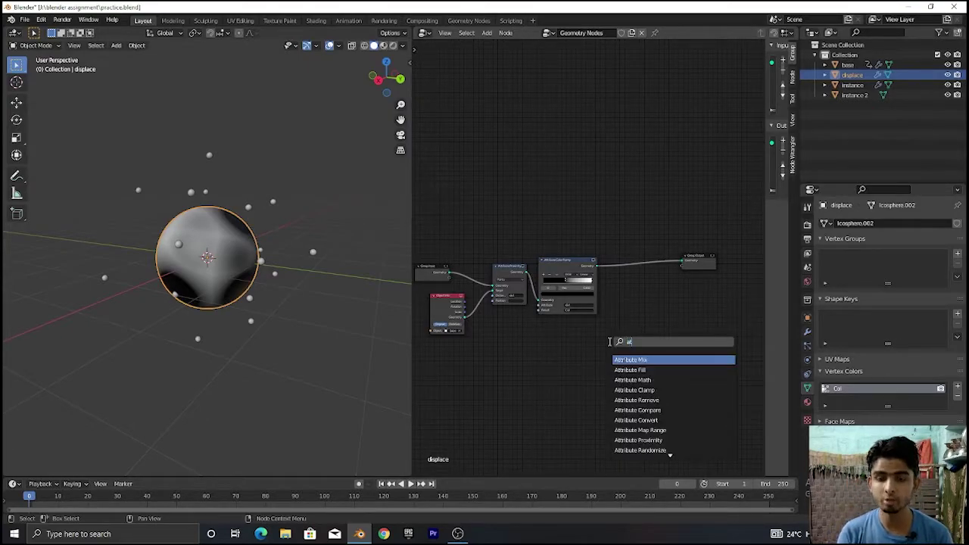
type("tribute ve")
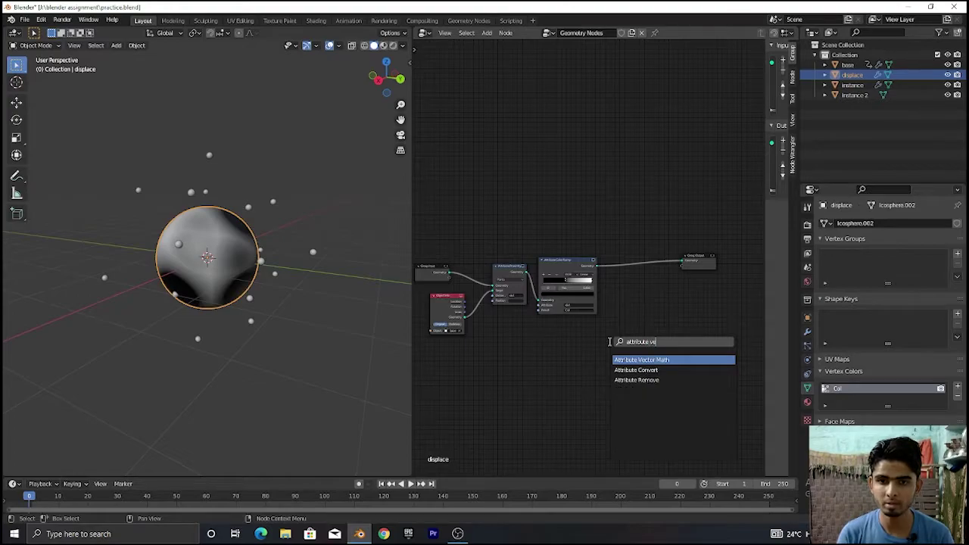
key("Return")
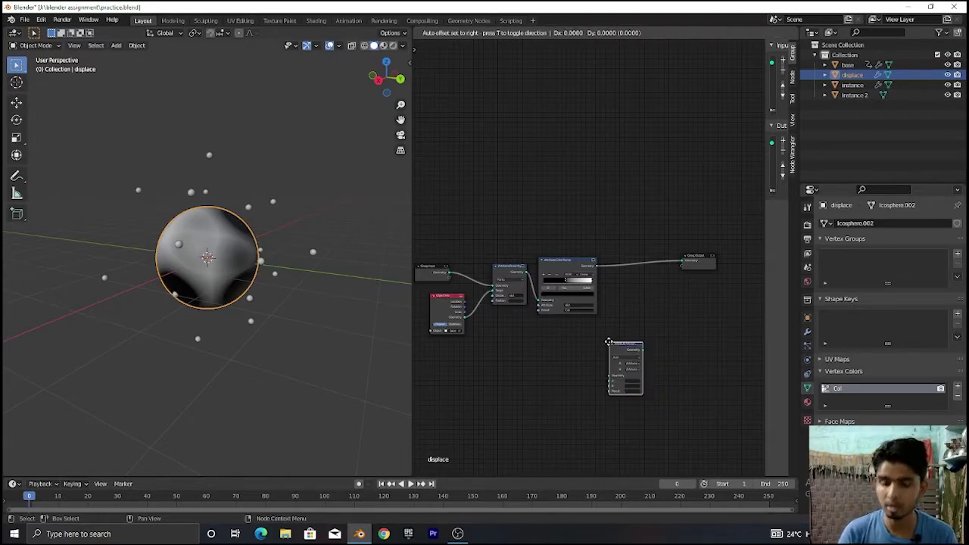
left_click(609, 342)
Step: Insert an Attribute Separate XYZ node between the Attribute Color Ramp and Group Output nodes
key("shift+a")
left_click(697, 312)
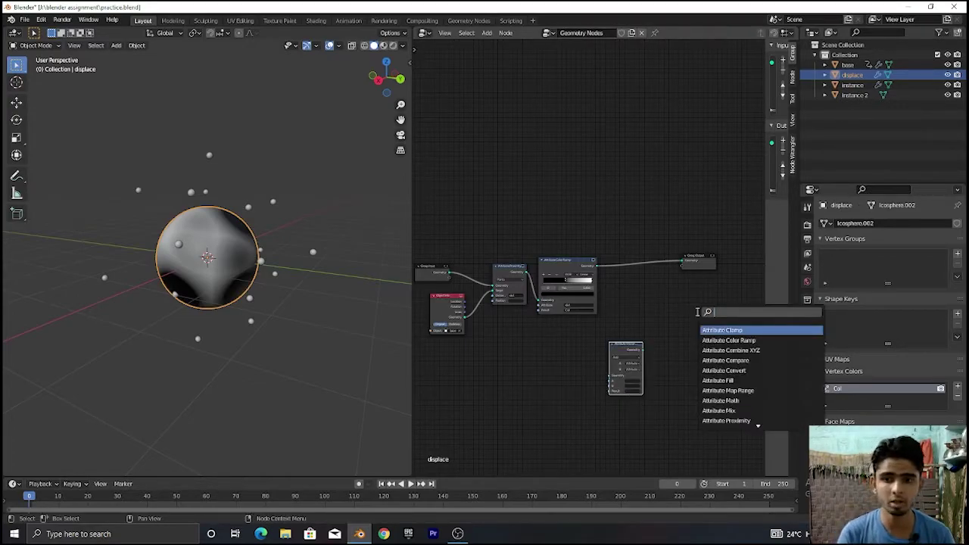
type("sept")
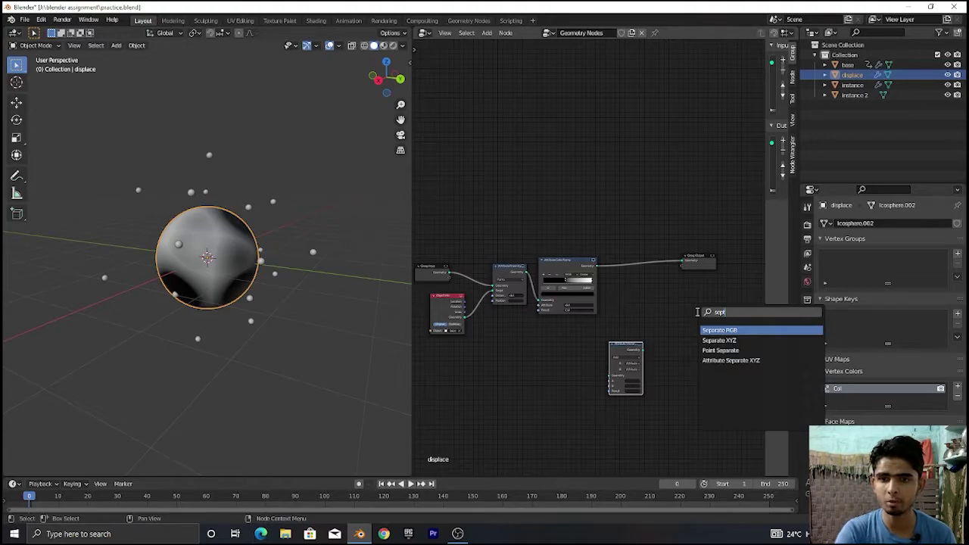
left_click(729, 361)
left_click(649, 302)
Step: Set the Vector attribute of the Attribute Separate XYZ node to Col
scroll(718, 343, "up", 1)
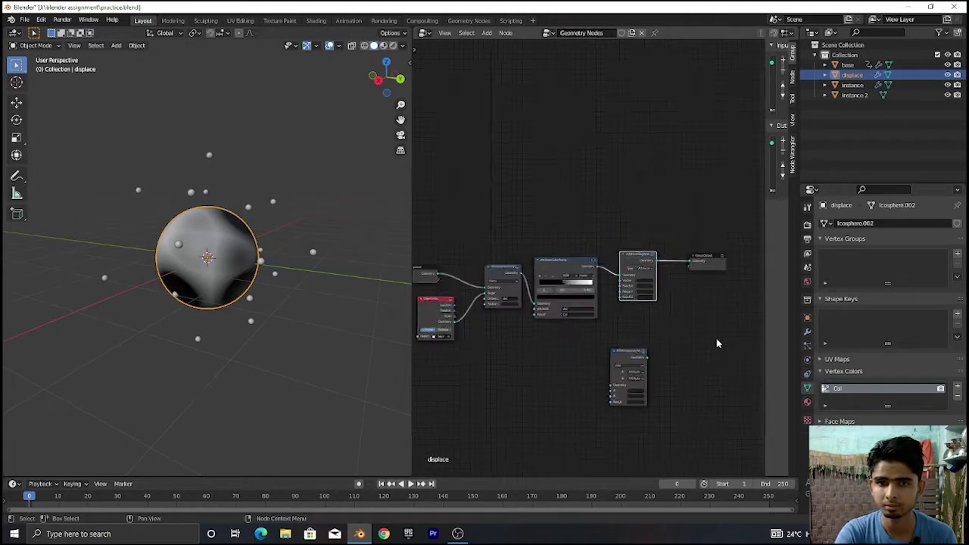
scroll(625, 392, "up", 5)
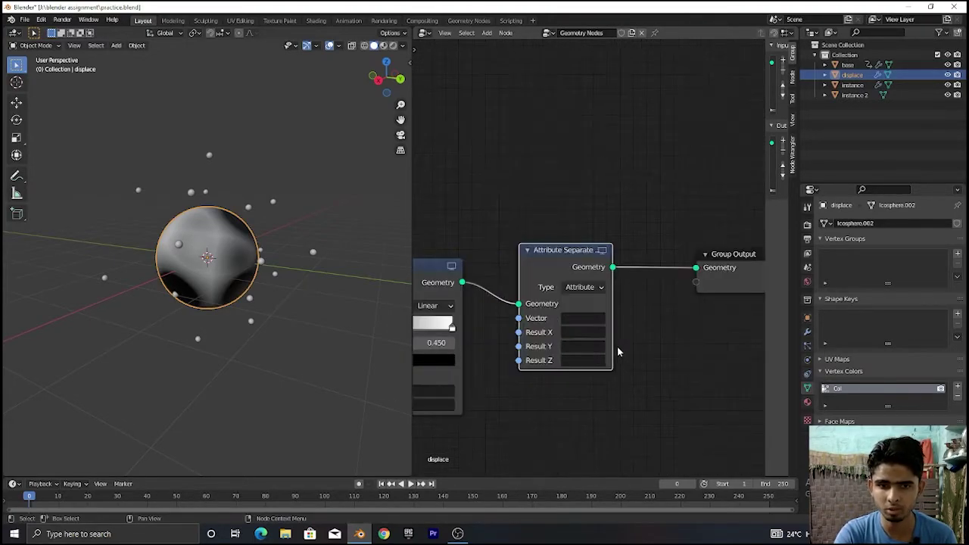
left_click(583, 318)
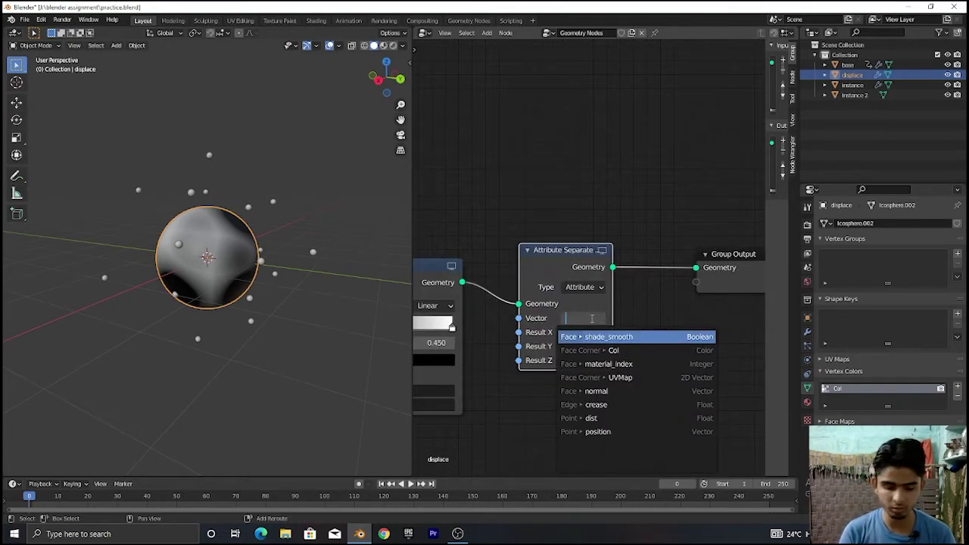
type("Col")
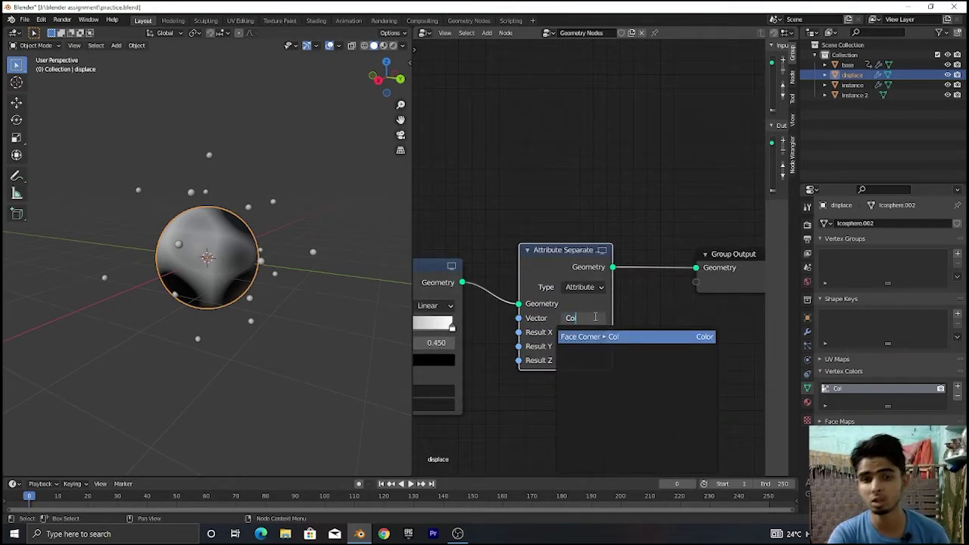
key("Return")
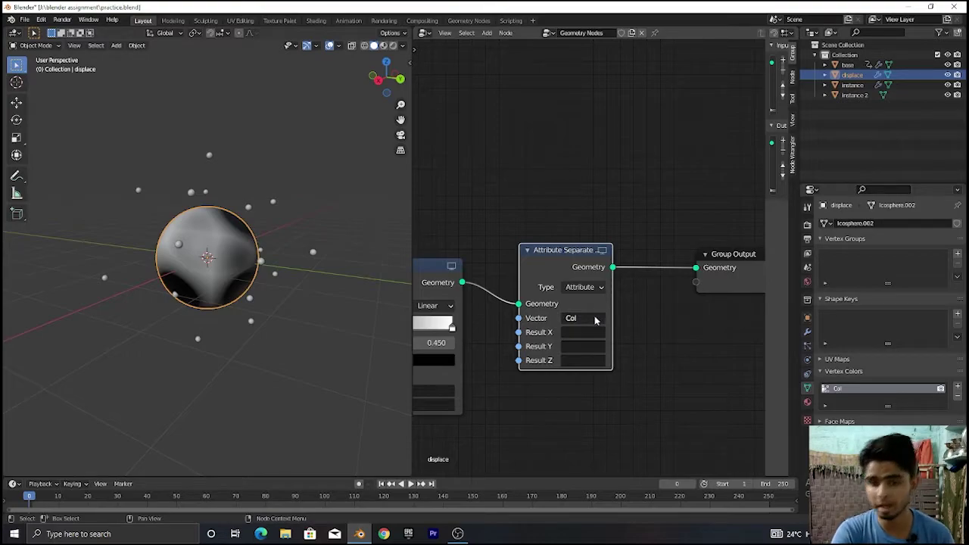
Step: Name the X, Y and Z results of the Attribute Separate XYZ node valx, valy and valz, and preview the animation
left_click(590, 333)
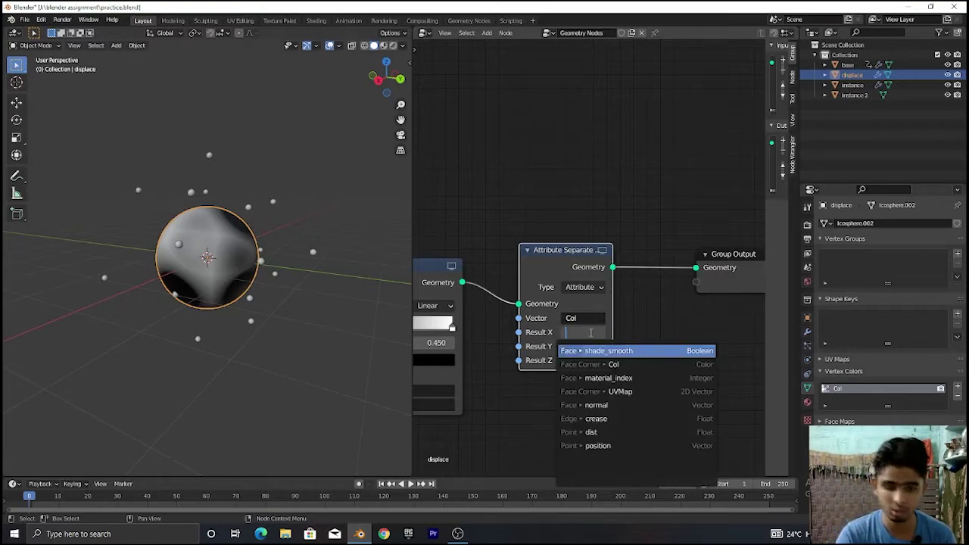
type("valx")
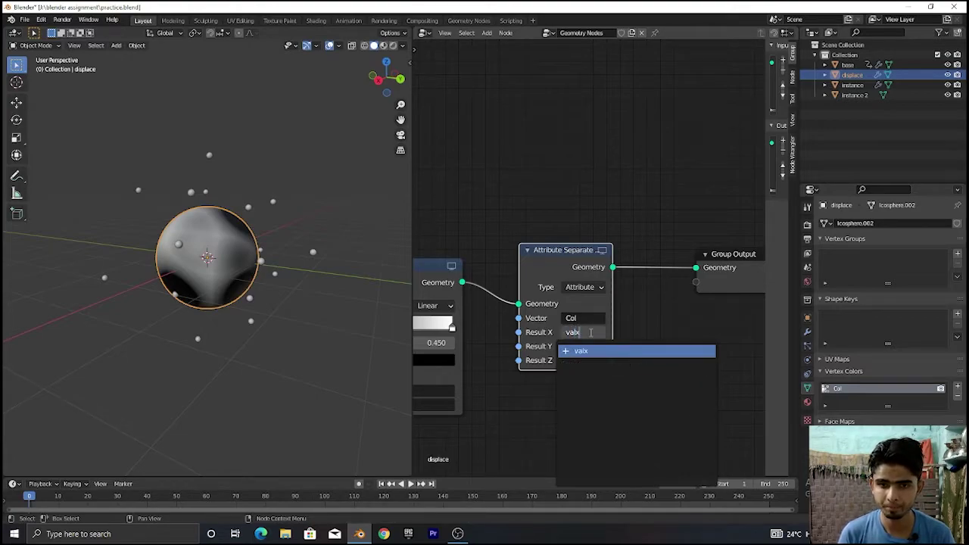
key("Return")
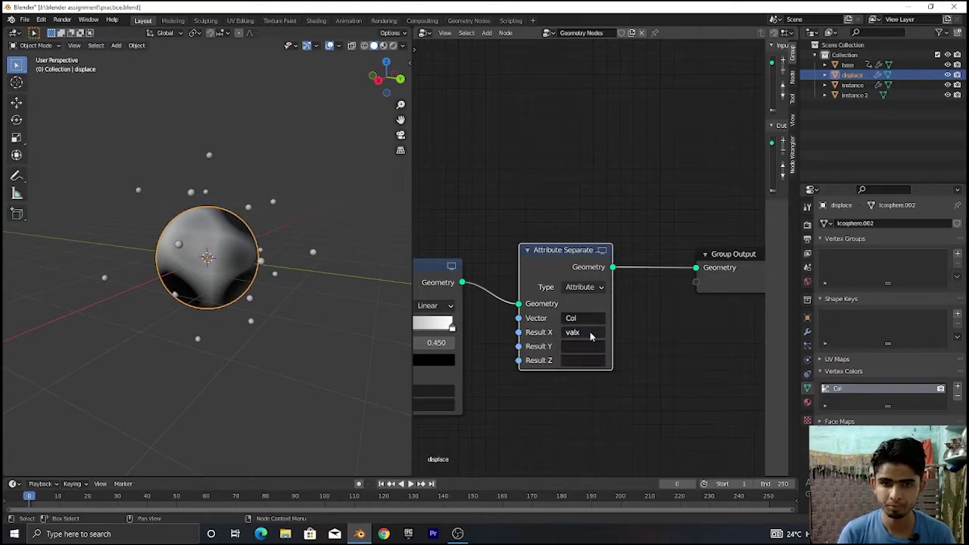
left_click(586, 347)
type("val")
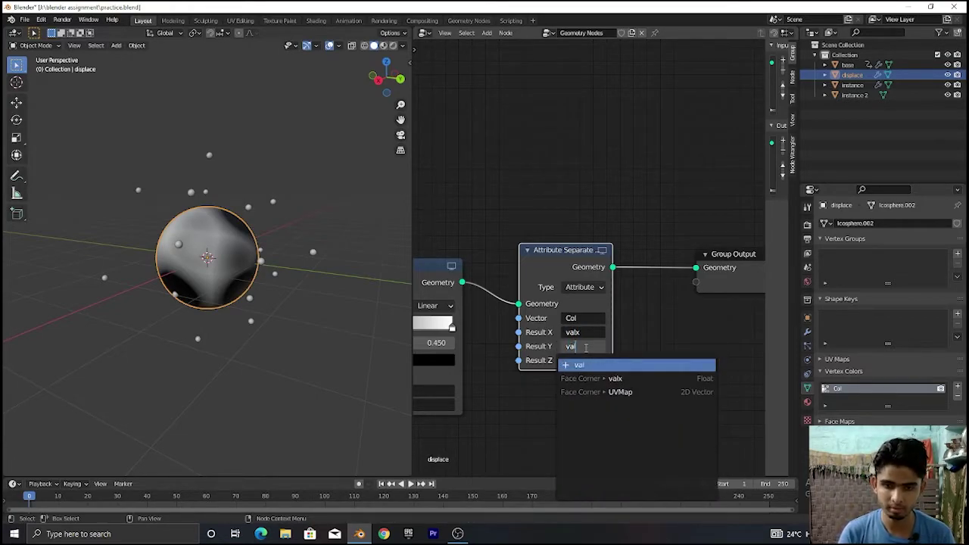
type("y")
key("Return")
left_click(583, 360)
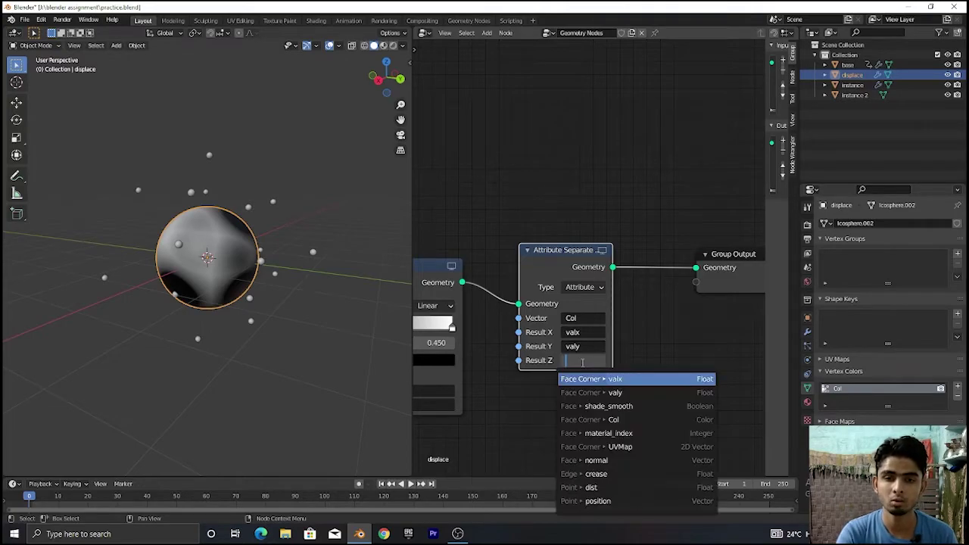
type("val")
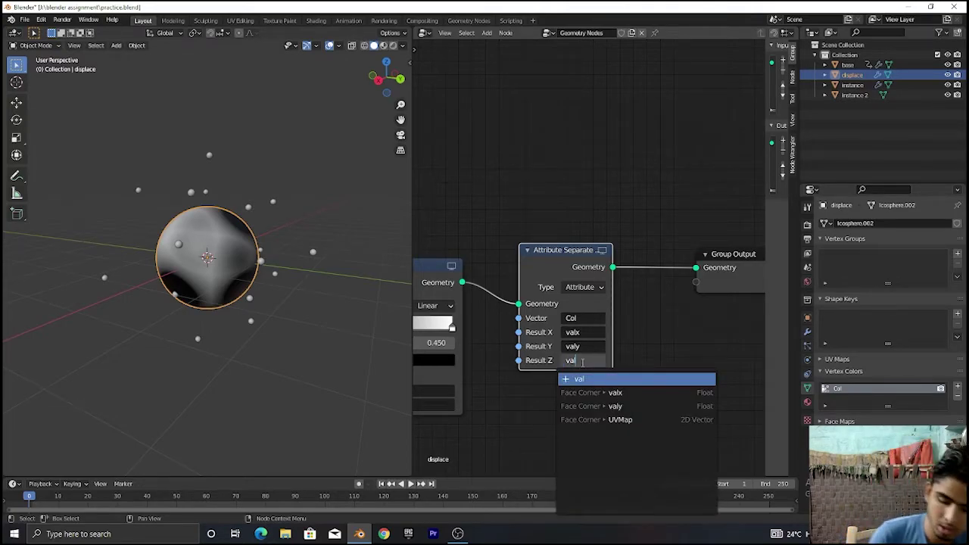
type("z")
key("Return")
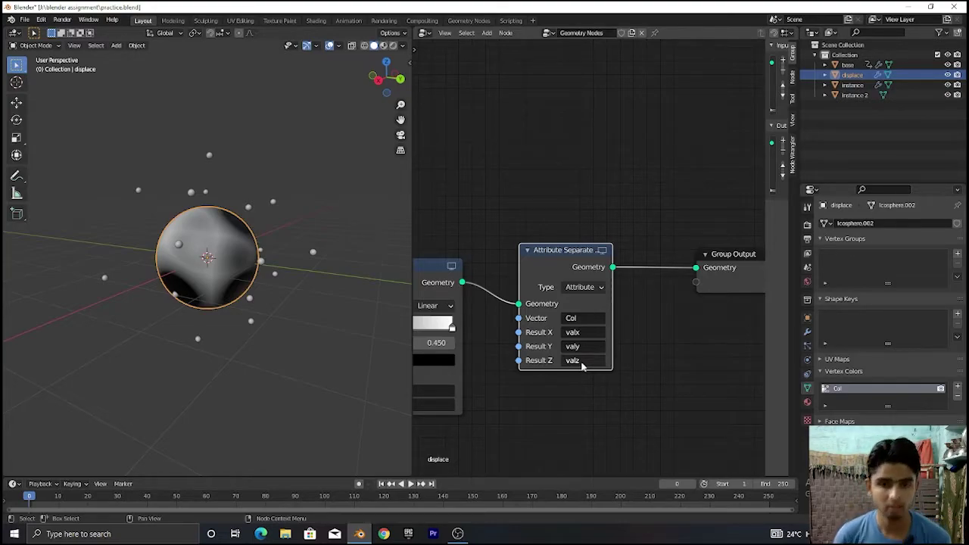
key("space")
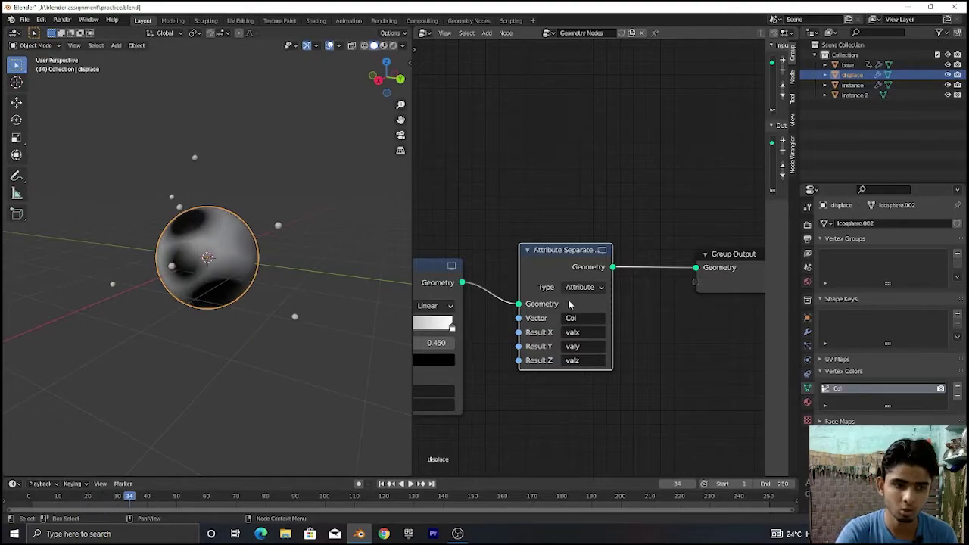
Step: Stop the playback and insert the Attribute Vector Math node between the Attribute Separate XYZ and Group Output nodes
key("Escape")
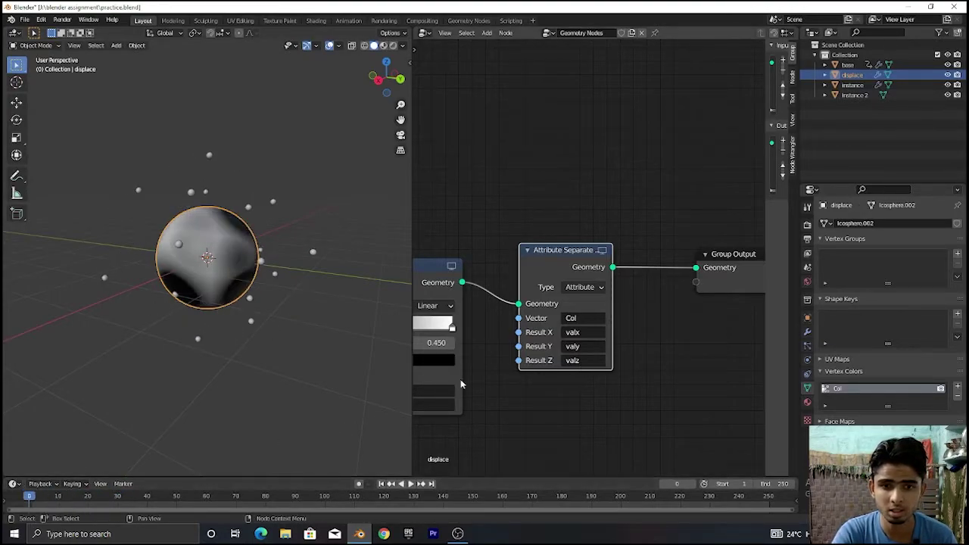
scroll(461, 385, "down", 4)
left_click_drag(570, 379, 621, 256)
scroll(621, 374, "up", 5)
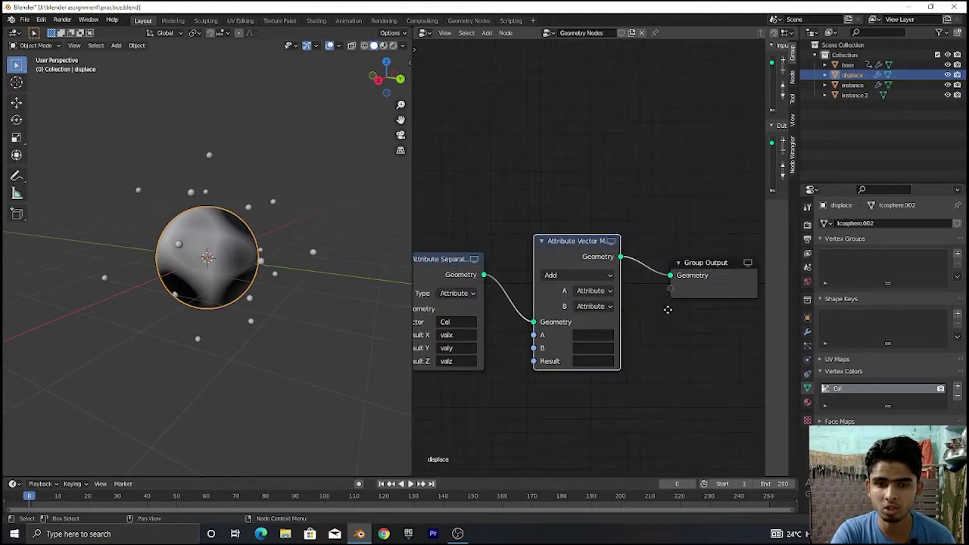
Step: Set attribute A of the Attribute Vector Math node to normal
scroll(636, 341, "up", 2)
left_click(595, 365)
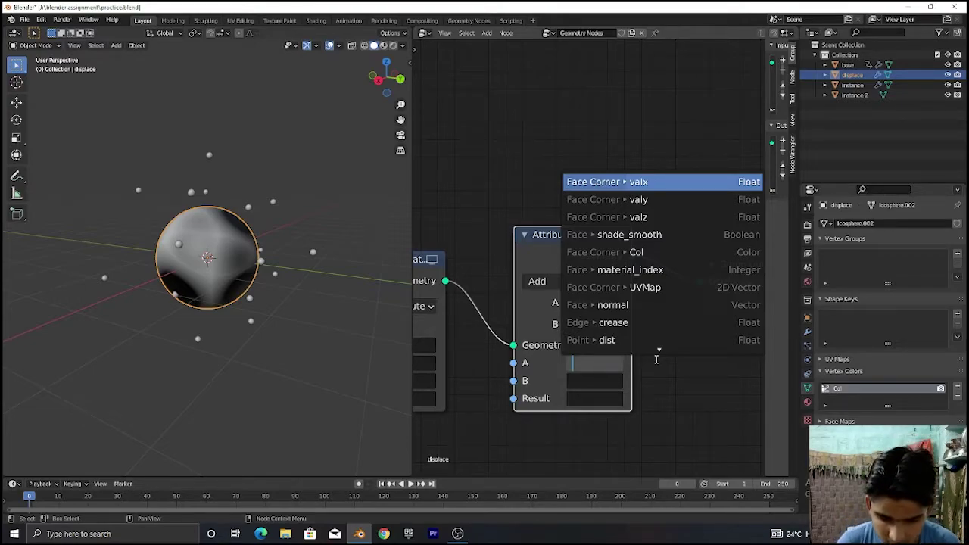
type("dis")
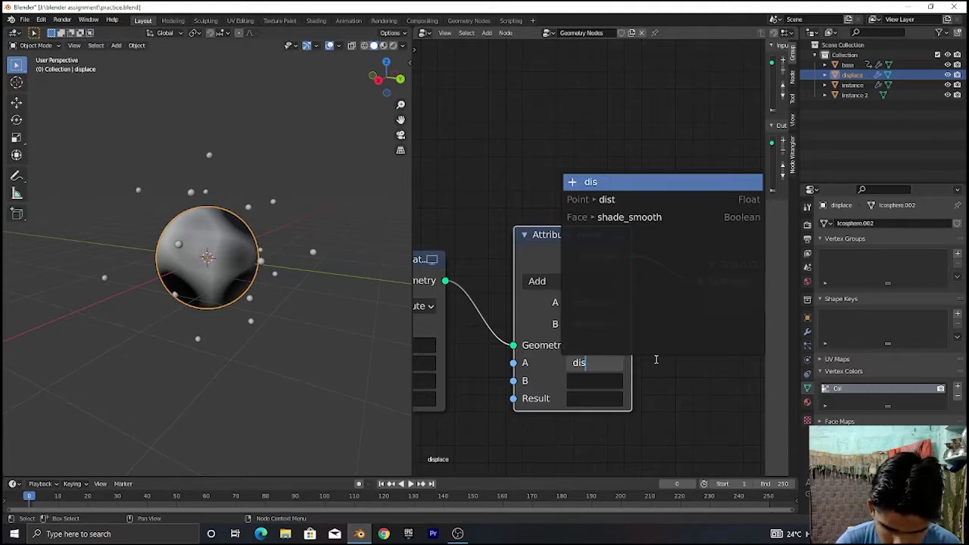
key("BackSpace")
key("BackSpace")
key("BackSpace")
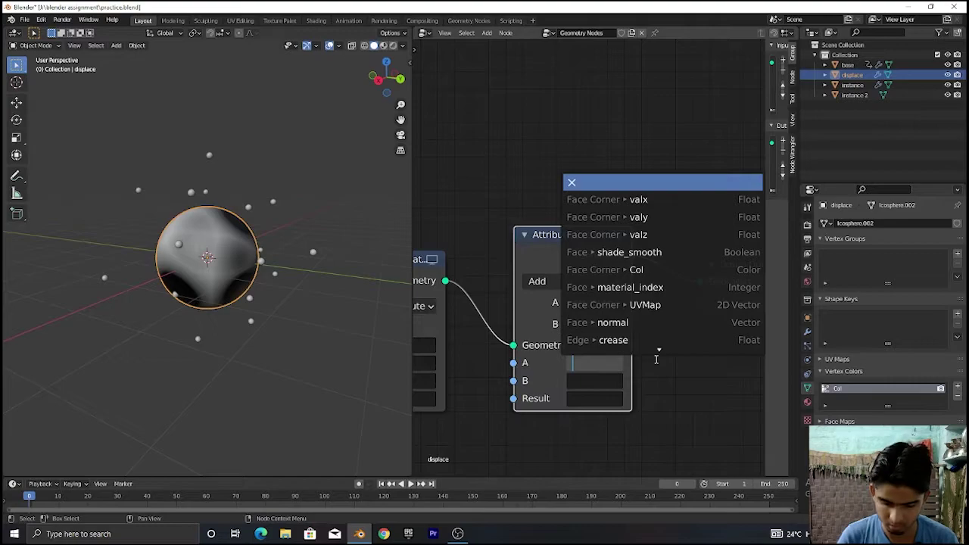
type("noram")
key("BackSpace")
key("BackSpace")
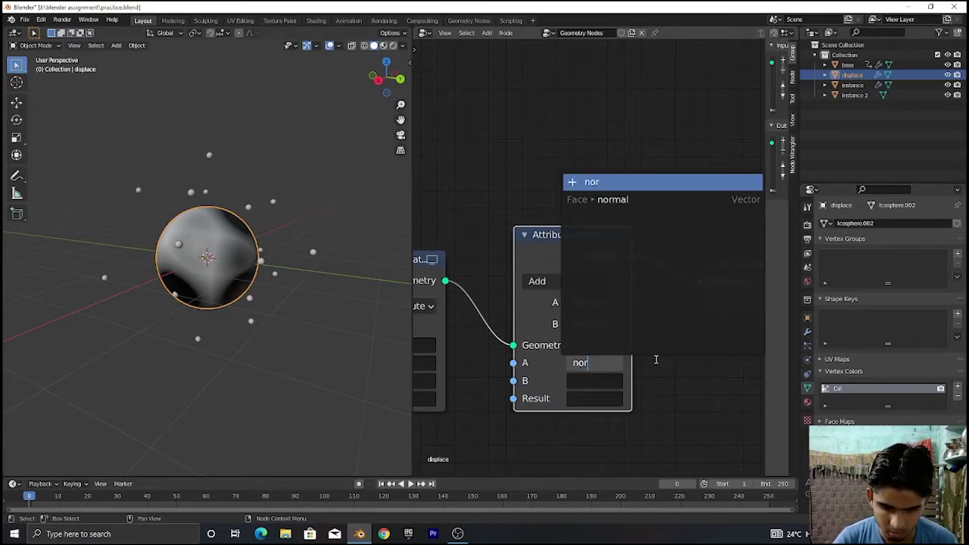
type("mal")
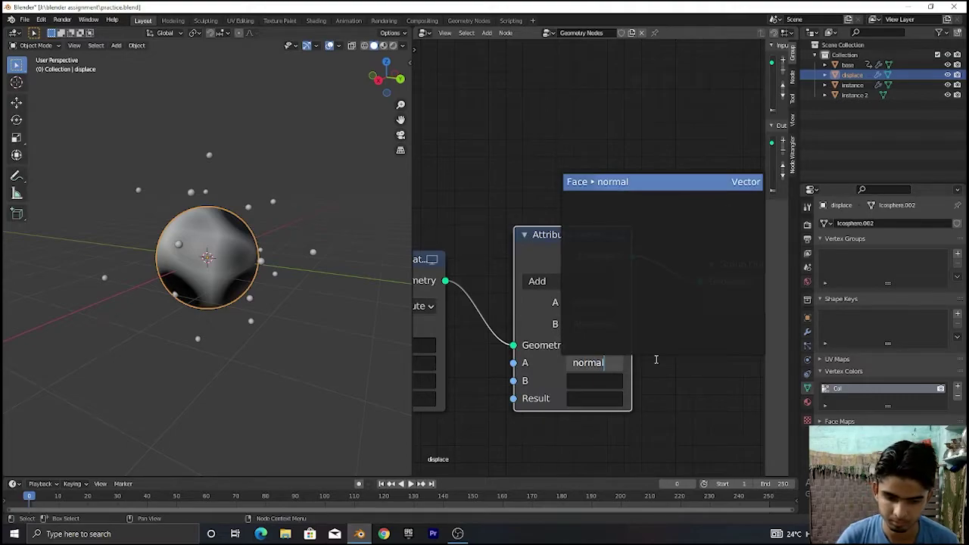
key("Return")
Step: Set attribute B of the Attribute Vector Math node to valx and name its result disp
scroll(638, 374, "up", 2)
middle_click_drag(638, 374, 626, 303)
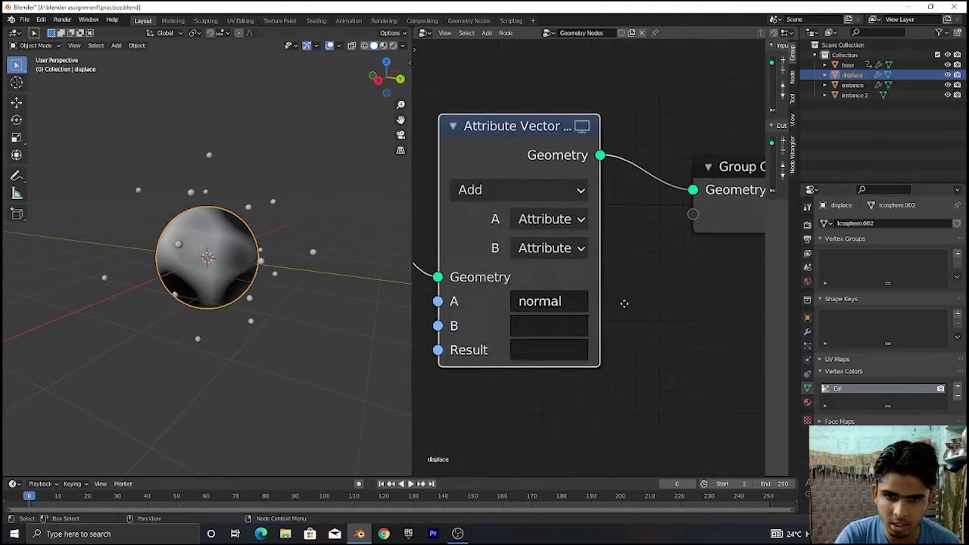
left_click(535, 321)
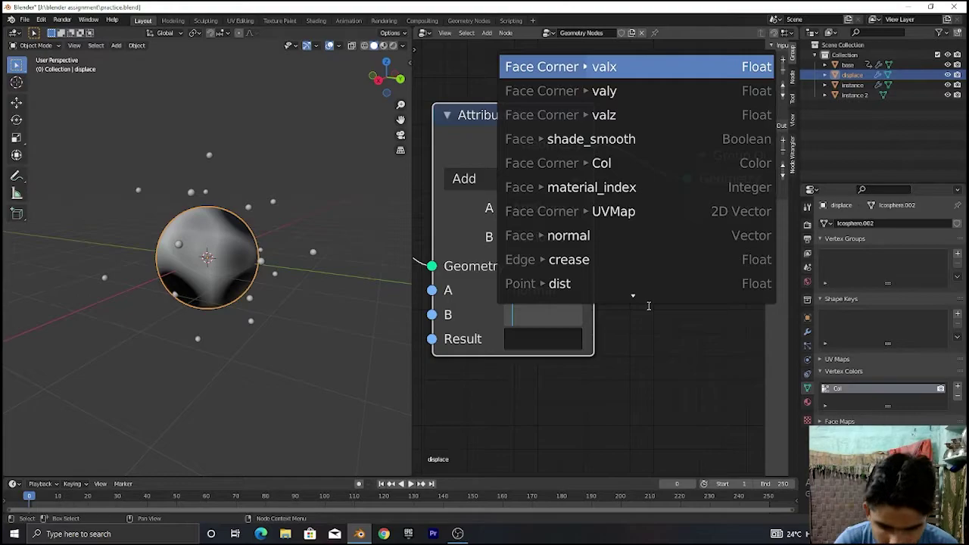
type("val")
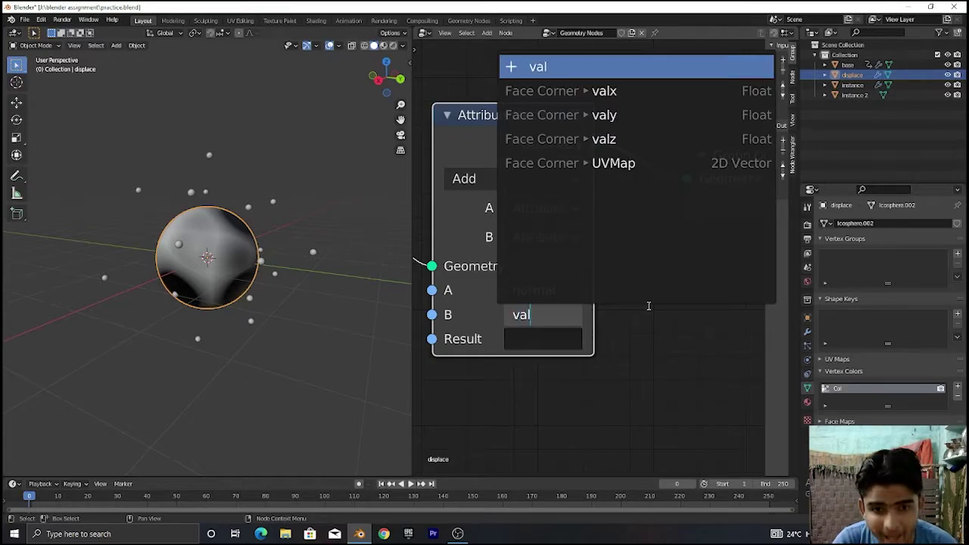
type("x")
key("Return")
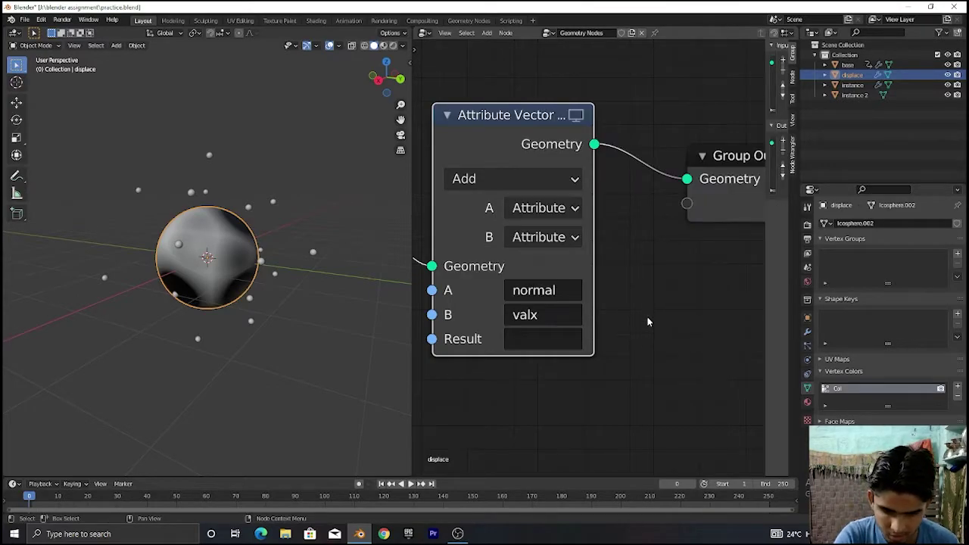
left_click(548, 343)
type("disp")
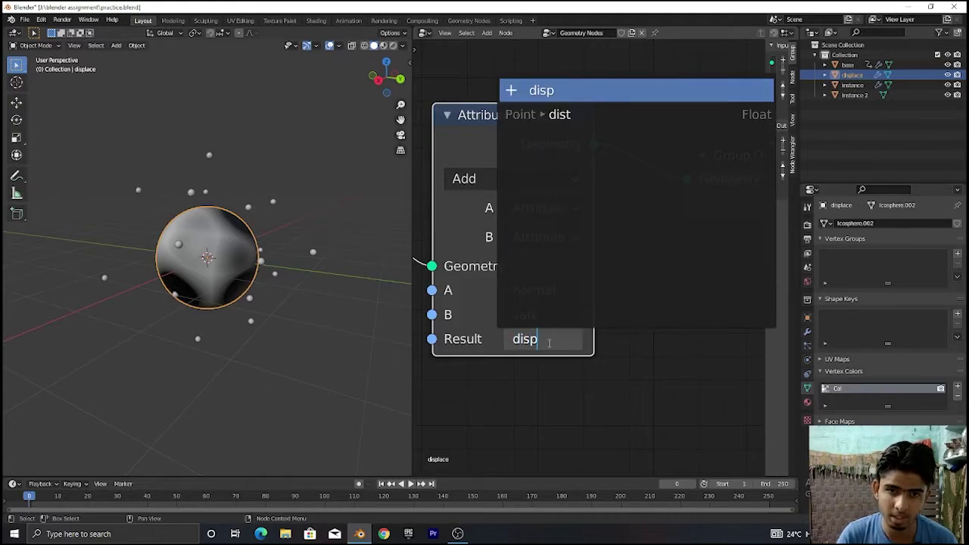
key("Return")
Step: Set the Attribute Vector Math node's operation to Multiply and briefly preview the animation
left_click(568, 178)
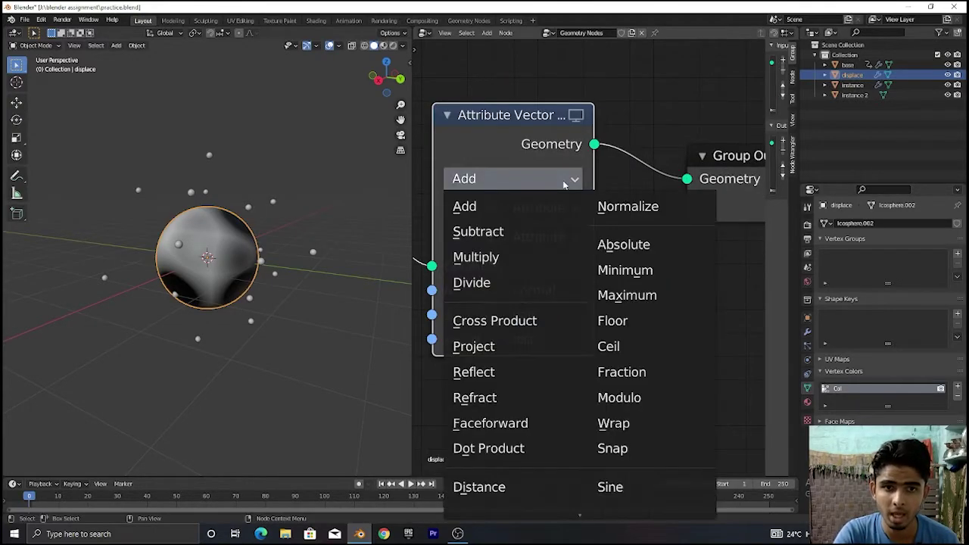
left_click(487, 255)
scroll(595, 367, "down", 5)
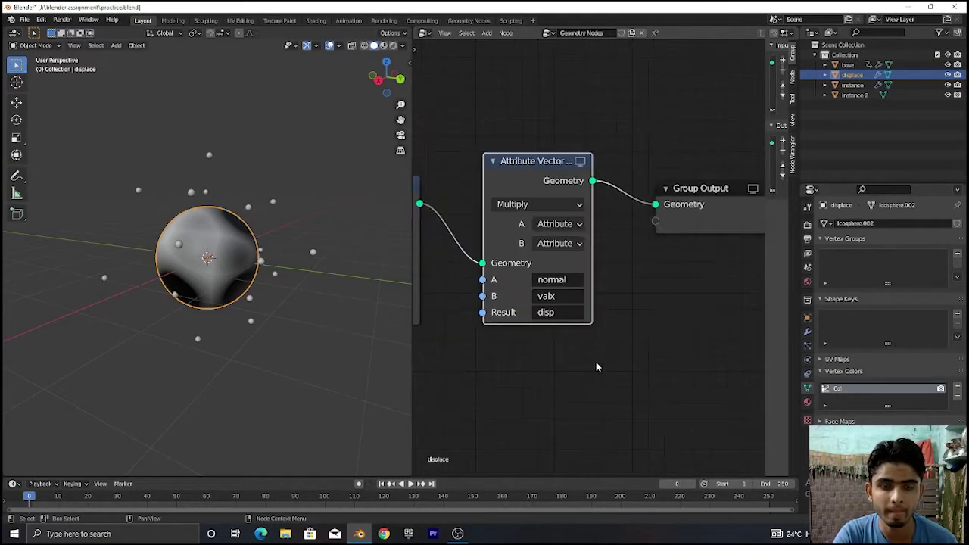
middle_click_drag(603, 363, 577, 346)
key("space")
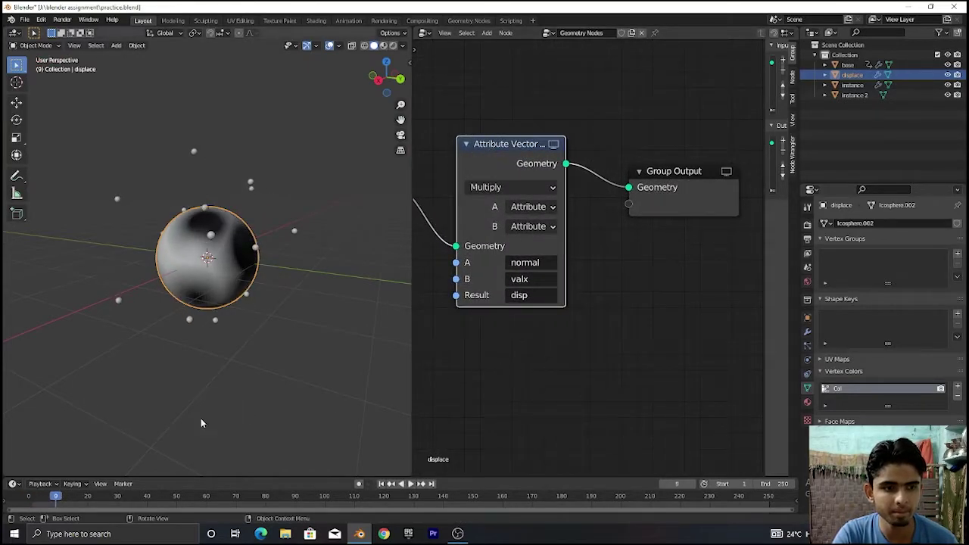
key("Escape")
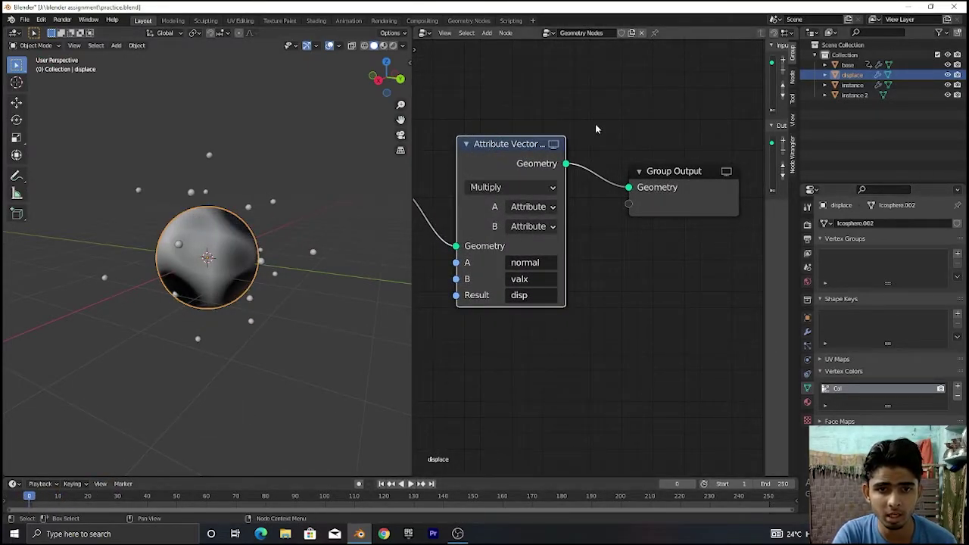
Step: Duplicate the Attribute Vector Math node and insert the copy between the original and the Group Output node
key("shift+d")
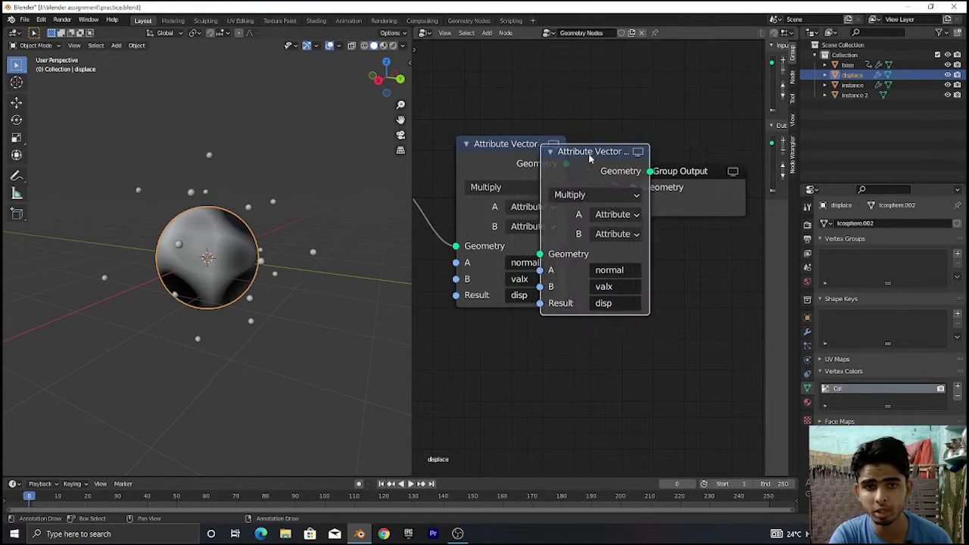
left_click(683, 158)
middle_click_drag(630, 361, 558, 371)
scroll(558, 371, "up", 2)
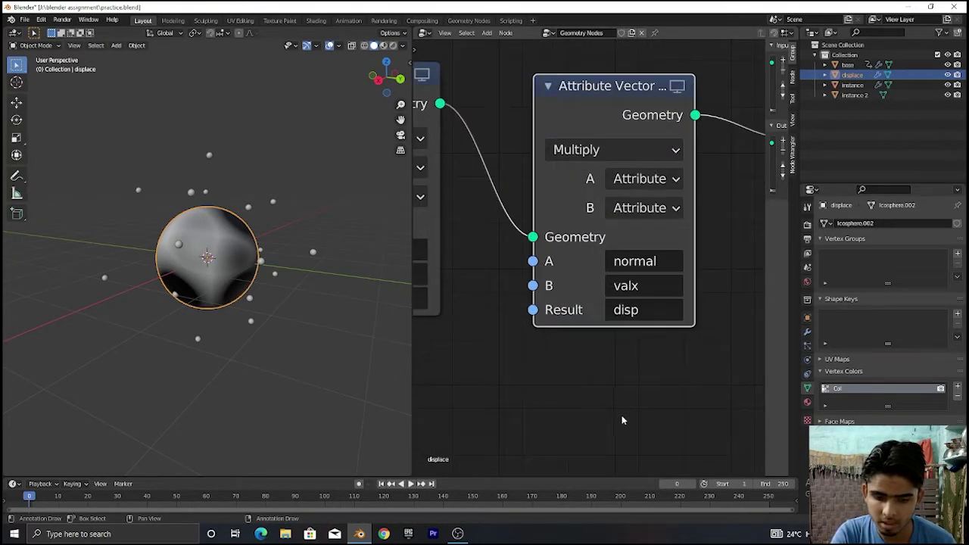
middle_click_drag(620, 401, 610, 375)
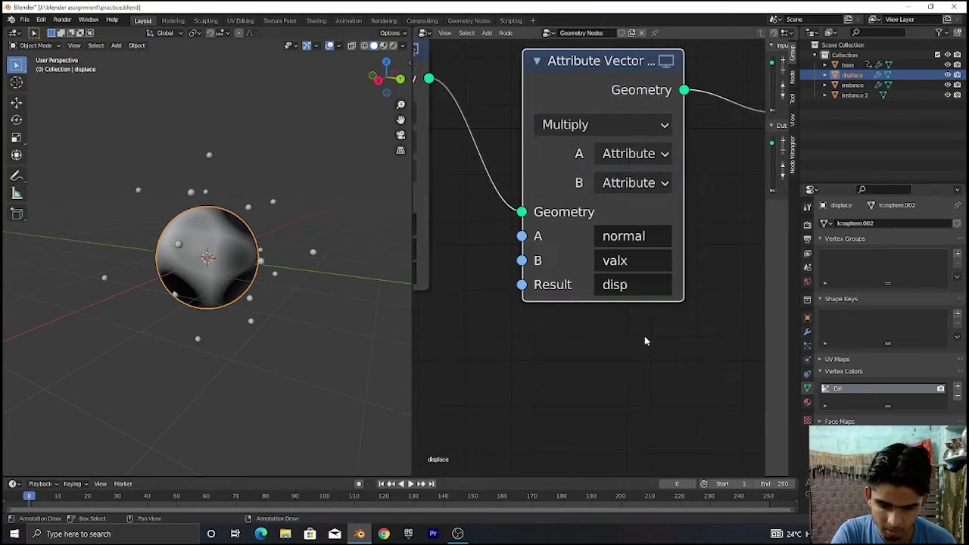
Step: Set both attribute A and the result of the duplicated Attribute Vector Math node to position
left_click(651, 233)
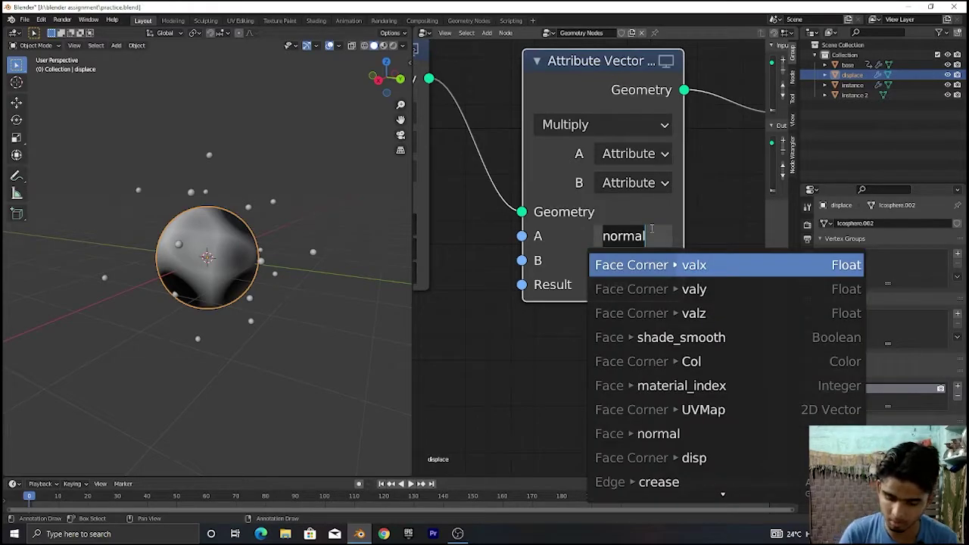
key("BackSpace")
type("positi")
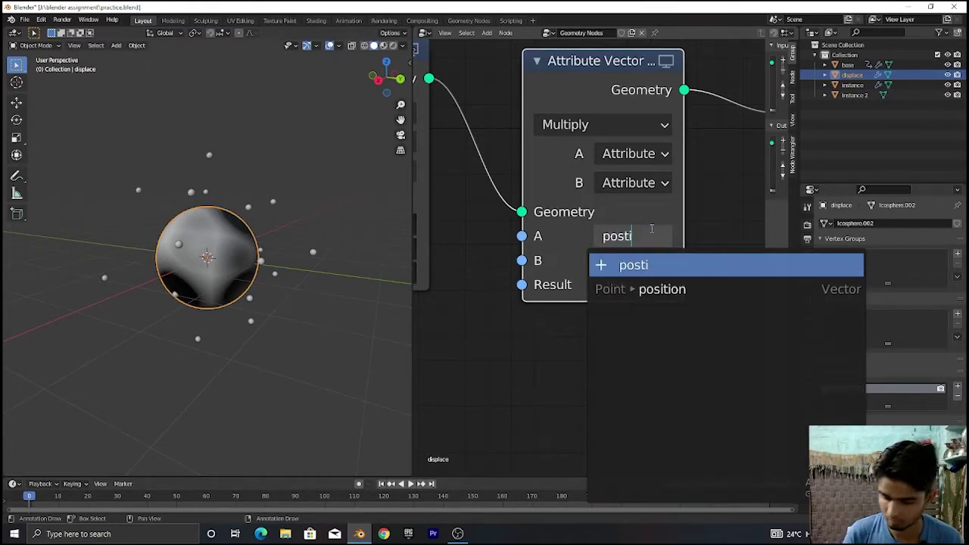
type("on")
key("Return")
left_click(642, 286)
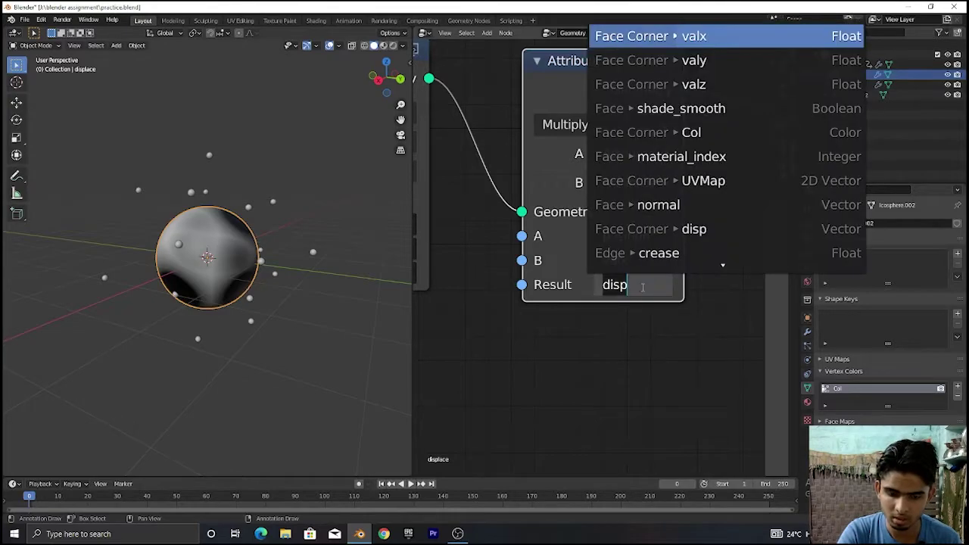
key("BackSpace")
type("post")
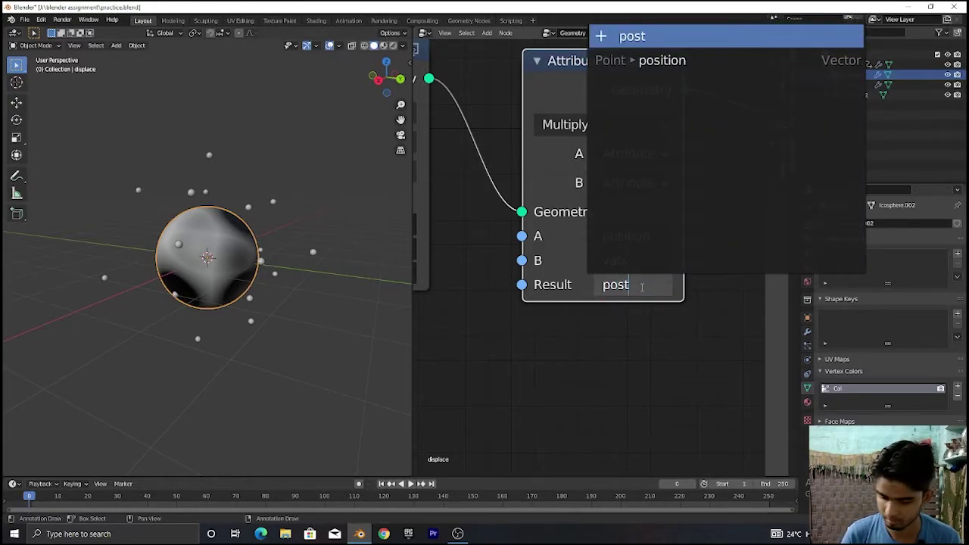
key("Down")
key("Return")
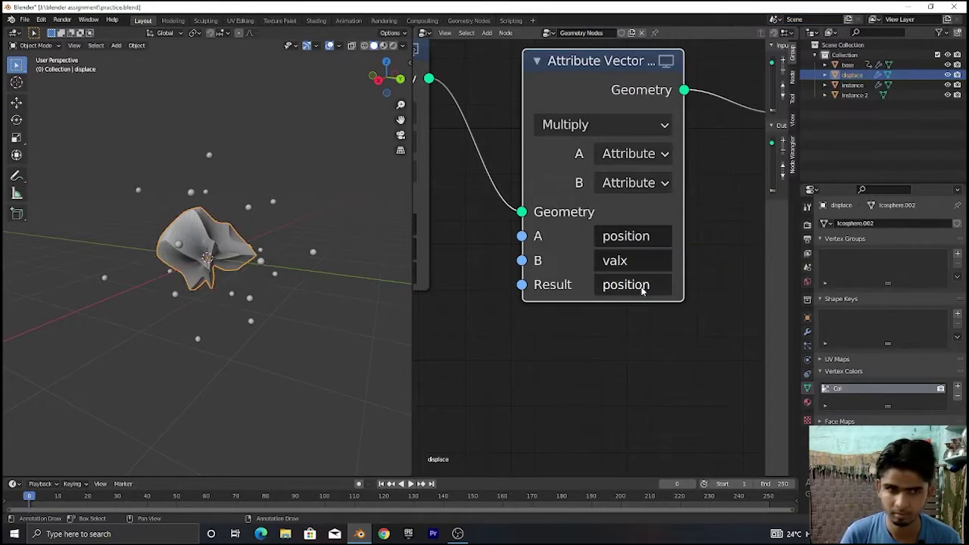
Step: Set attribute B of the duplicated Attribute Vector Math node to disp
left_click(642, 269)
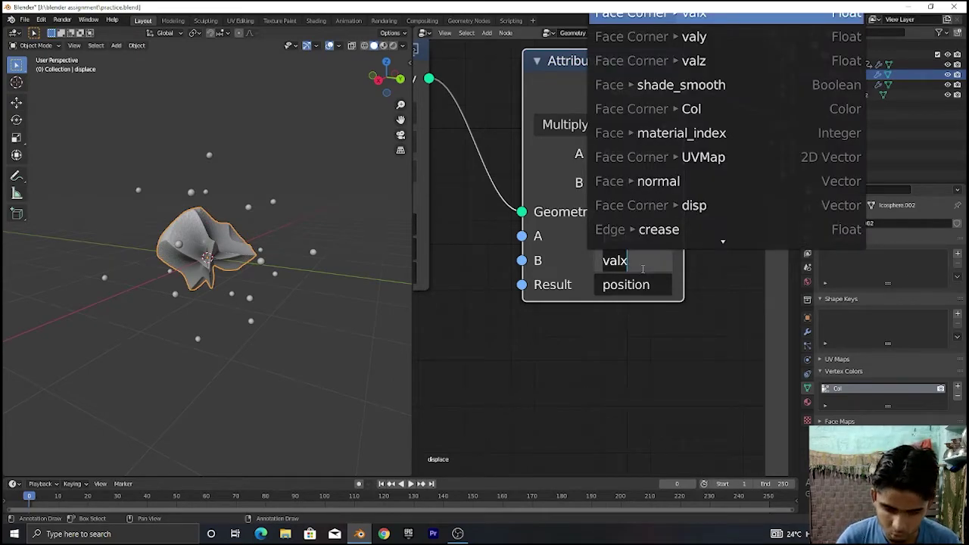
key("BackSpace")
key("BackSpace")
key("BackSpace")
key("BackSpace")
type("dis")
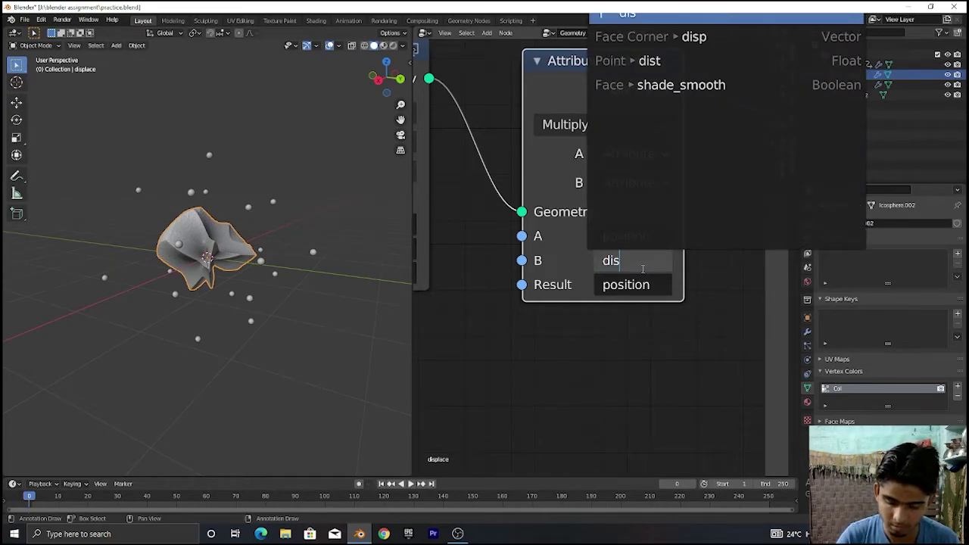
type("p")
key("Return")
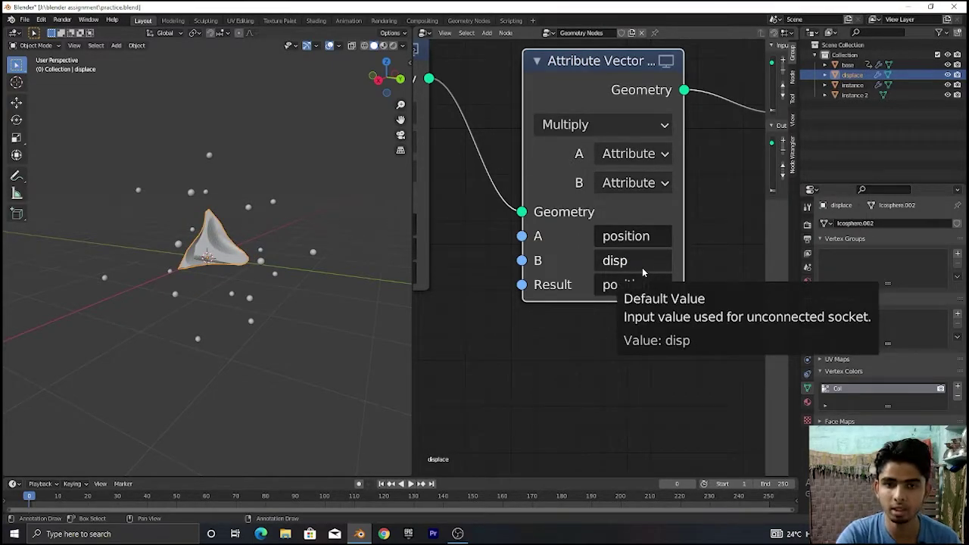
Step: Change the operation of the duplicated Attribute Vector Math node to Add
middle_click_drag(522, 322, 637, 365)
scroll(545, 372, "down", 2)
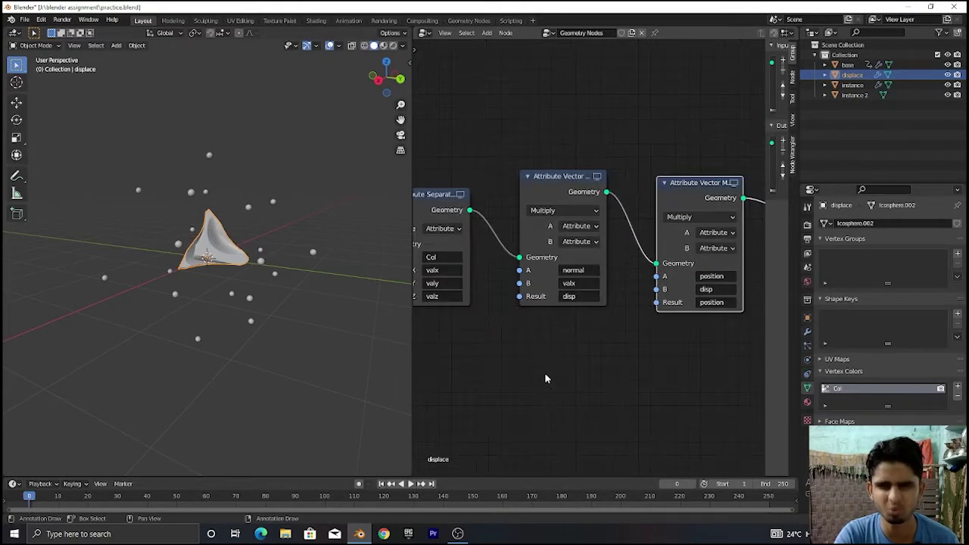
scroll(565, 376, "up", 2)
left_click(693, 205)
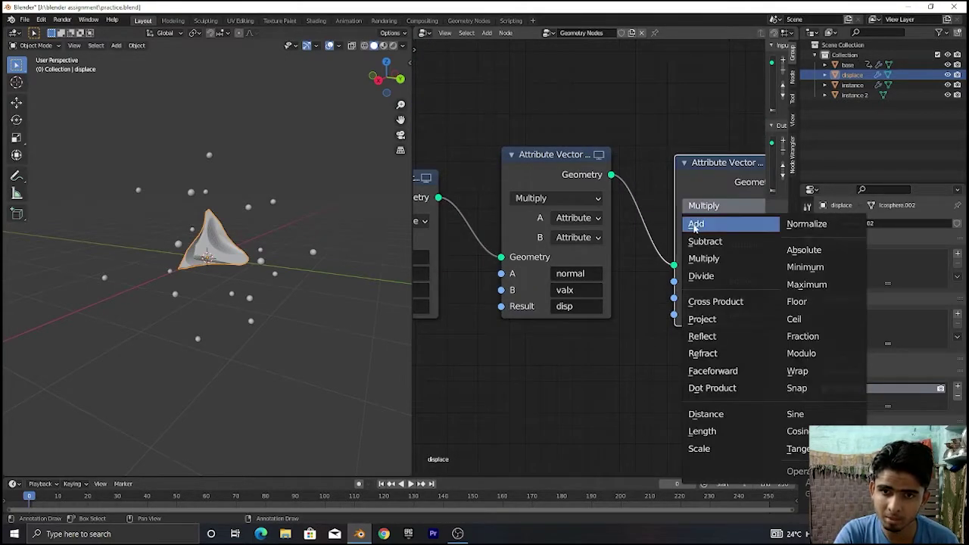
left_click(696, 222)
Step: Move the black stop of the Attribute Color Ramp node to position 0
middle_click_drag(475, 390, 707, 404)
scroll(638, 367, "down", 5)
middle_click_drag(525, 368, 626, 398)
left_click_drag(568, 304, 514, 312)
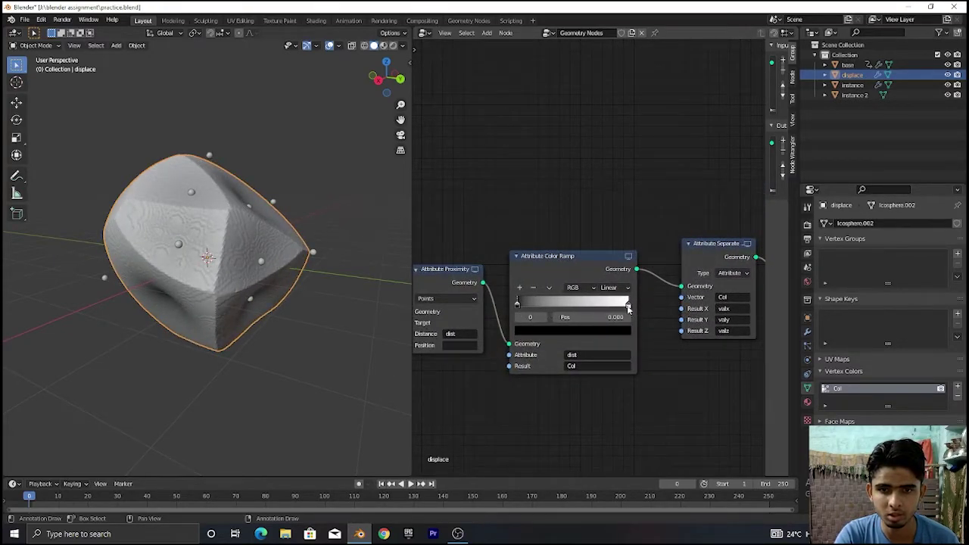
Step: Move the white stop of the Attribute Color Ramp node to about 0.573 and preview the animation
left_click_drag(629, 308, 537, 312)
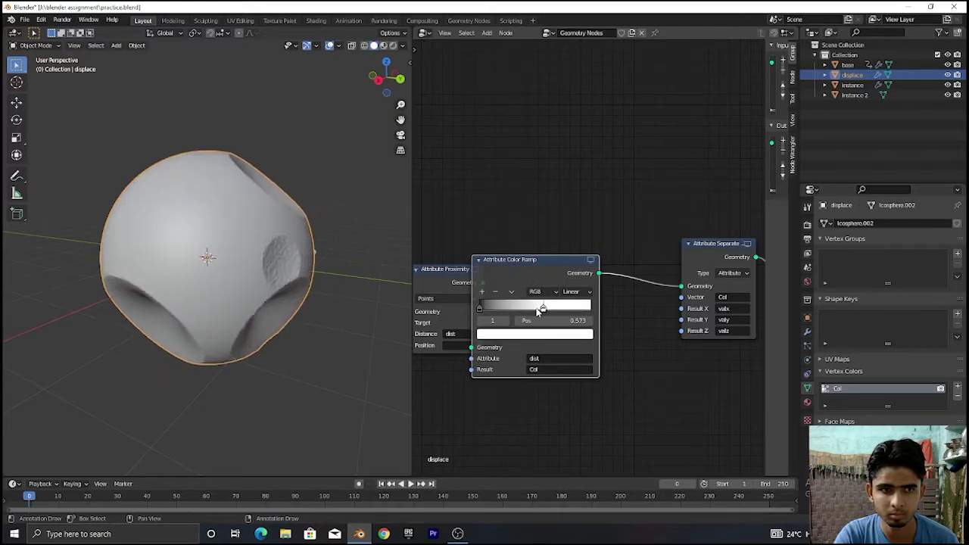
key("space")
scroll(525, 422, "down", 3)
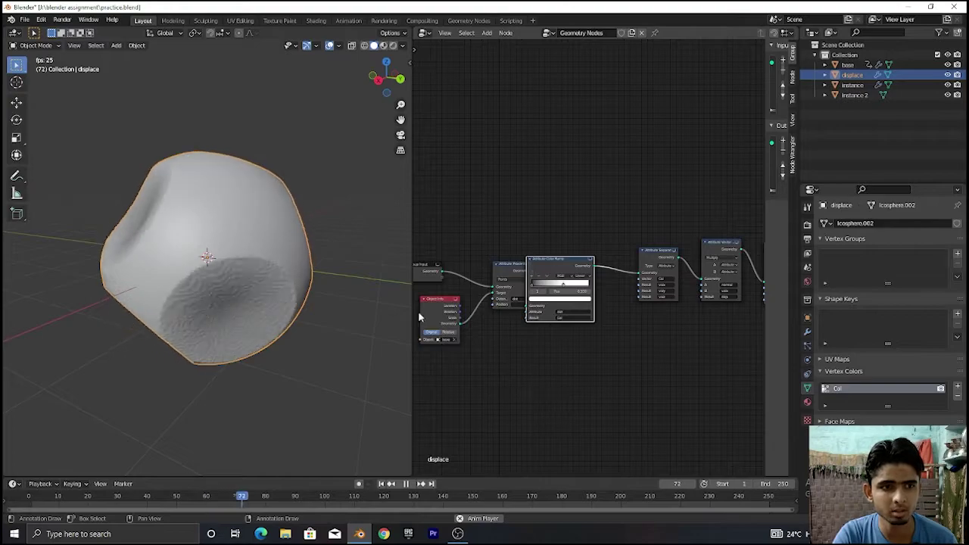
key("space")
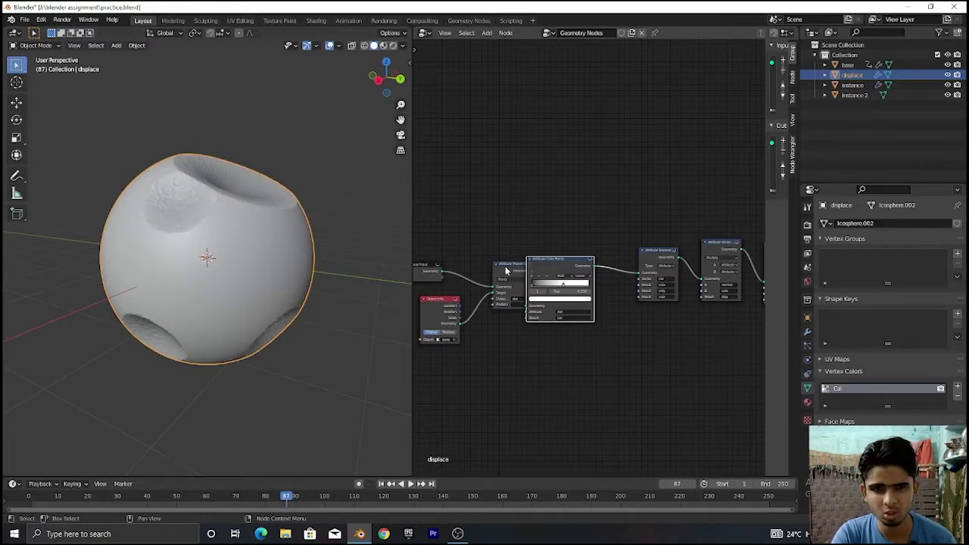
Step: With the overlapping Attribute Proximity and Attribute Color Ramp nodes spaced apart, move the ramp's white stop to about 0.727 and play the animation
left_click_drag(508, 274, 475, 230)
left_click_drag(559, 272, 599, 296)
scroll(597, 368, "up", 3)
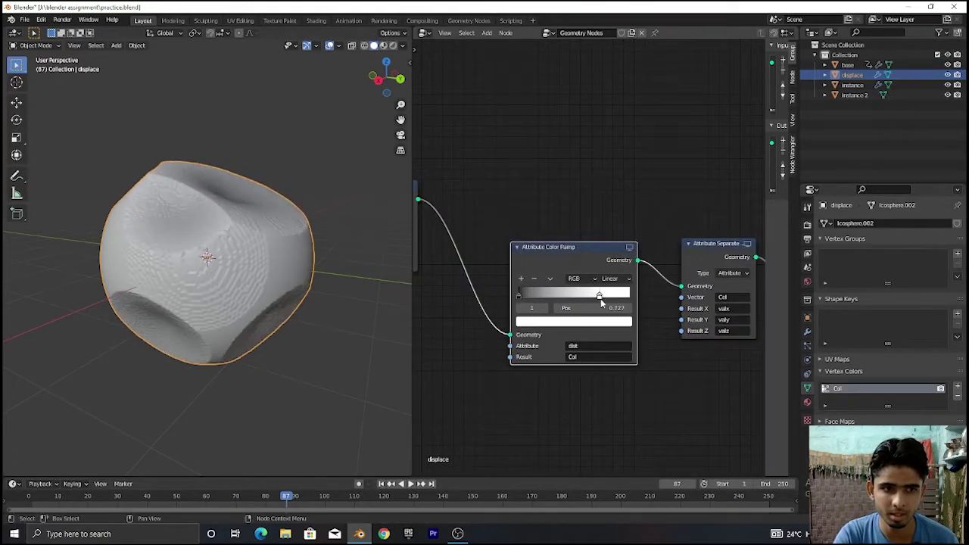
key("space")
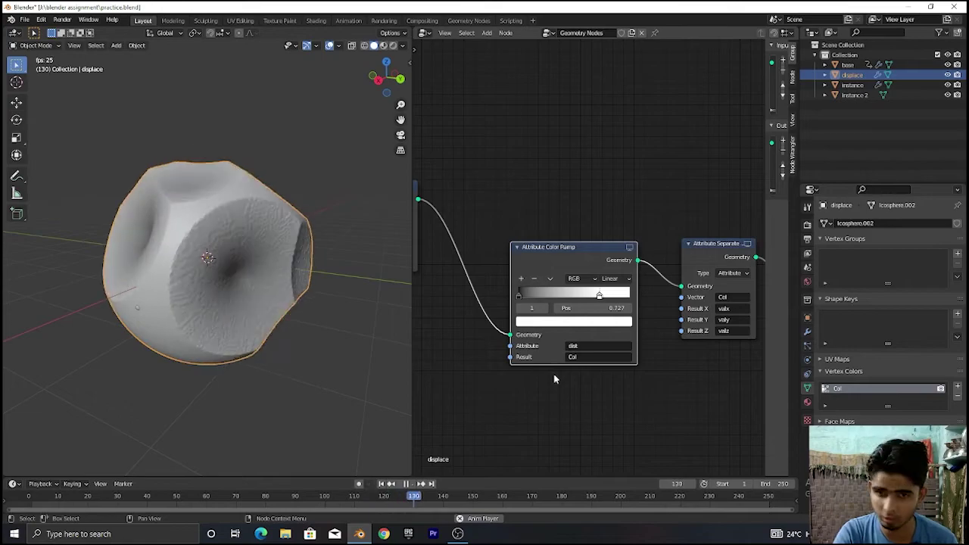
Step: Spread the nodes apart to leave a gap between the Attribute Separate XYZ and the Multiply Attribute Vector Math nodes
scroll(557, 379, "down", 2)
scroll(616, 381, "down", 5)
middle_click_drag(590, 383, 578, 386)
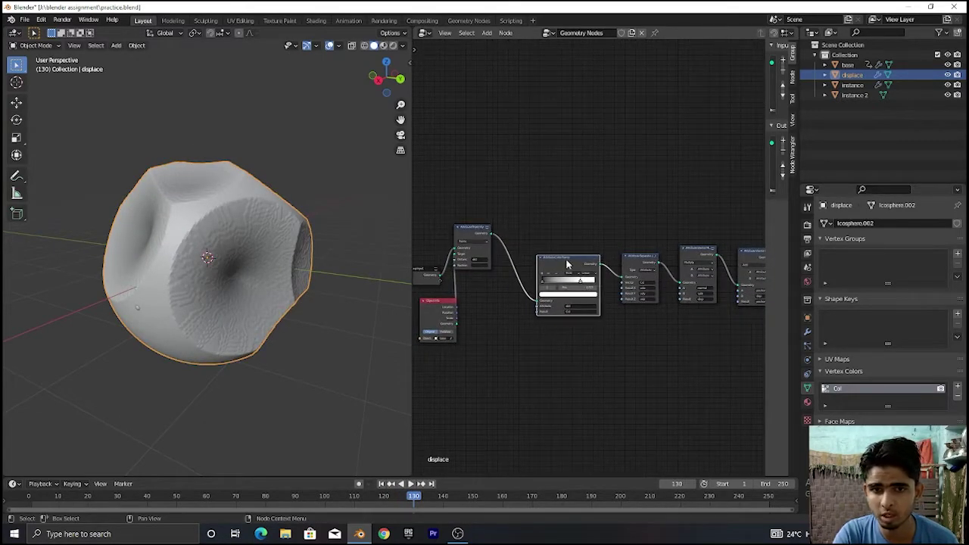
left_click_drag(567, 262, 550, 257)
middle_click_drag(605, 352, 553, 362)
left_click_drag(596, 269, 571, 255)
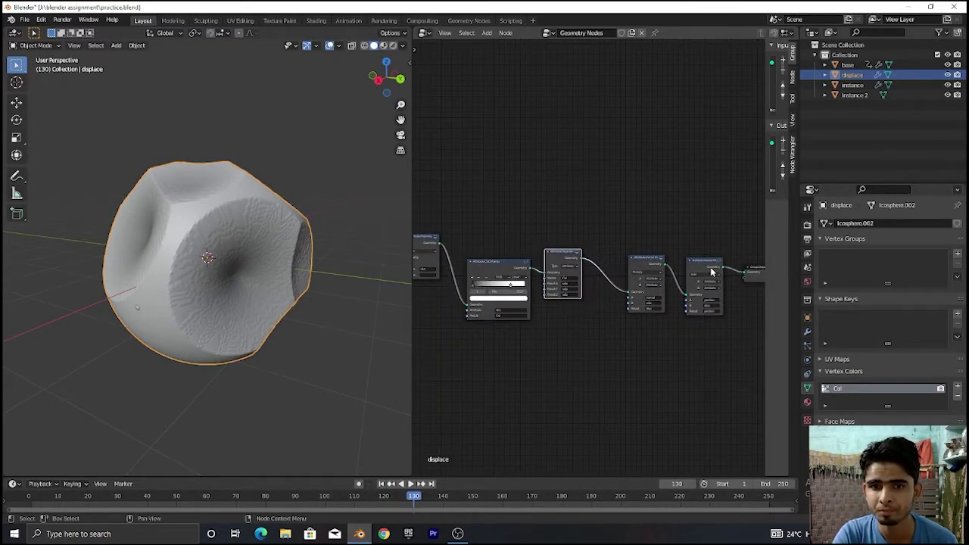
left_click_drag(709, 263, 734, 234)
left_click_drag(660, 261, 683, 234)
Step: Insert an Attribute Math node on the link between Attribute Separate XYZ and the Multiply Attribute Vector Math node
key("shift+a")
left_click(580, 171)
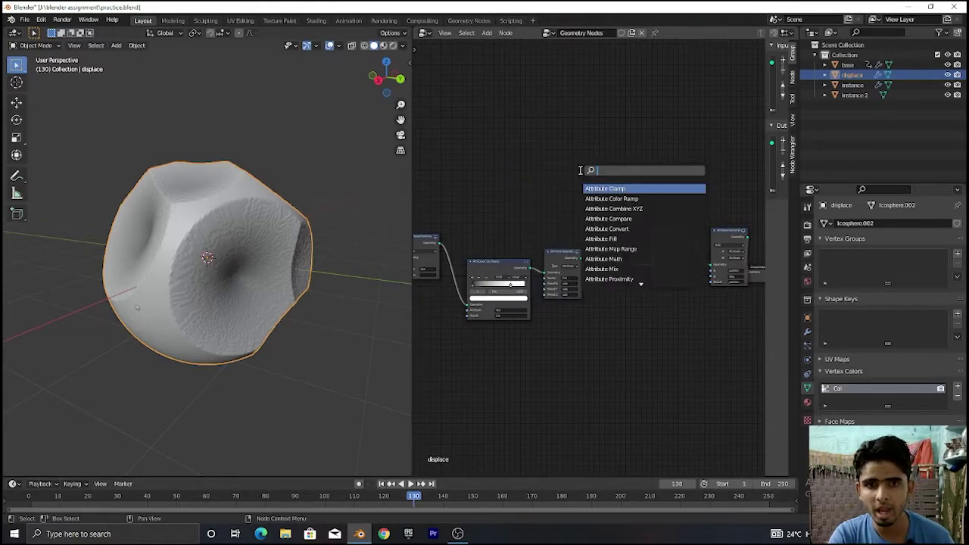
type("at")
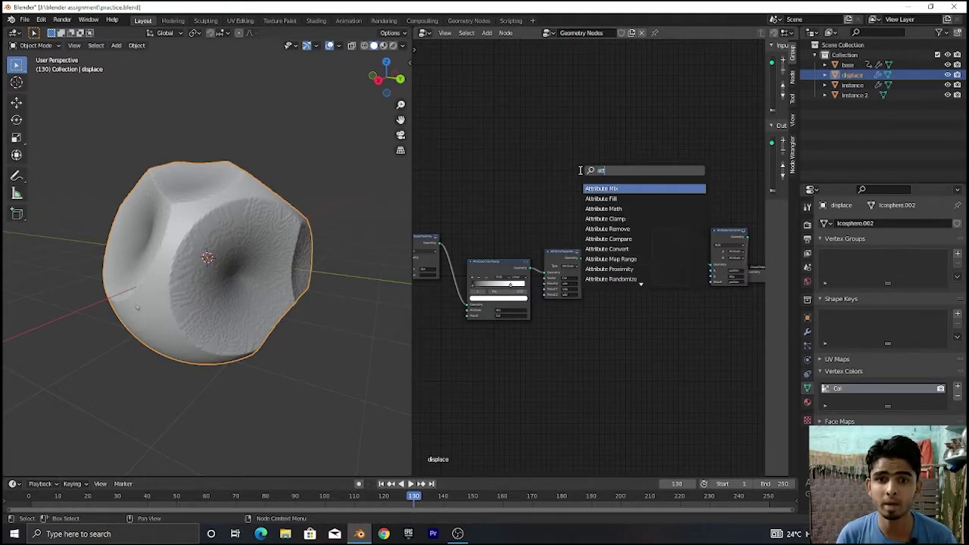
type("tribute math")
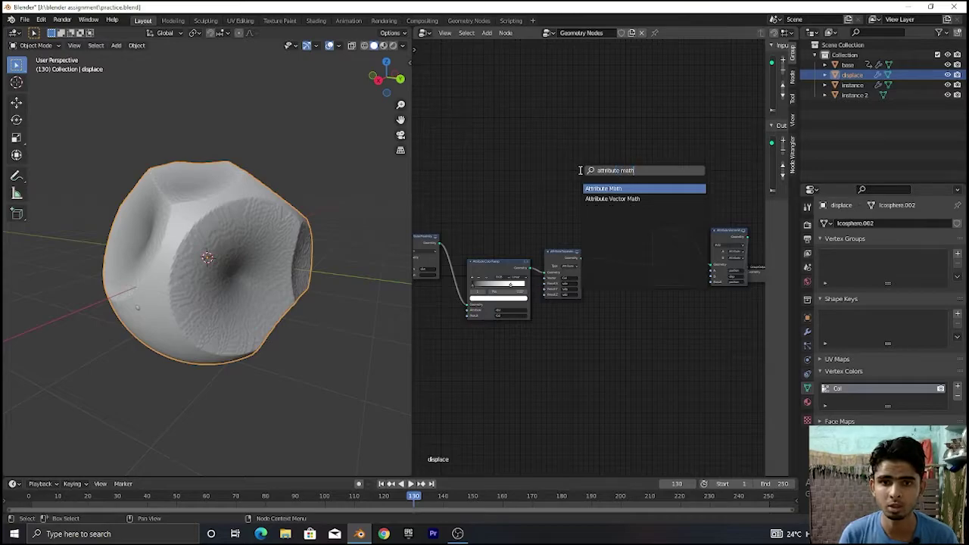
key("Return")
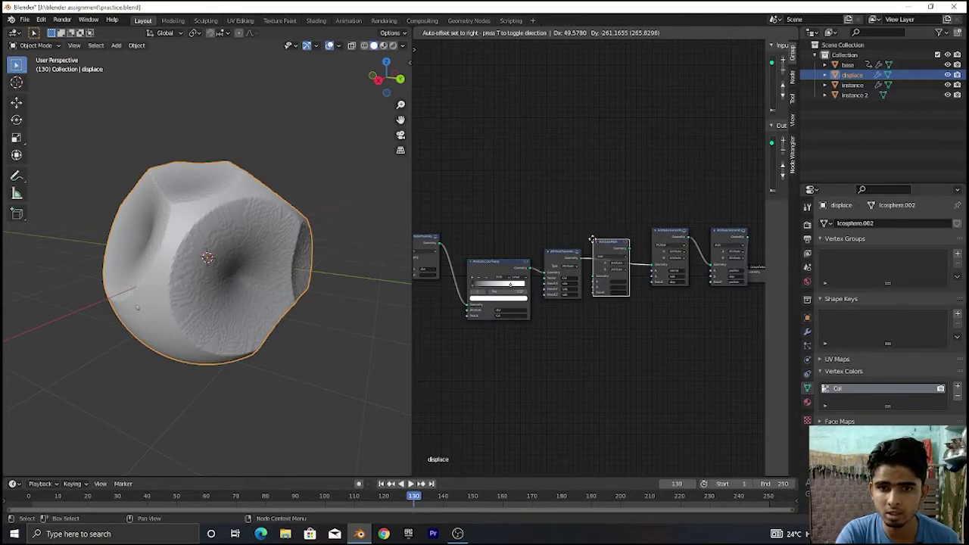
left_click(589, 239)
Step: Change the Attribute Math node's B input type to Float and its operation to Multiply
scroll(630, 331, "up", 3)
scroll(572, 371, "up", 2)
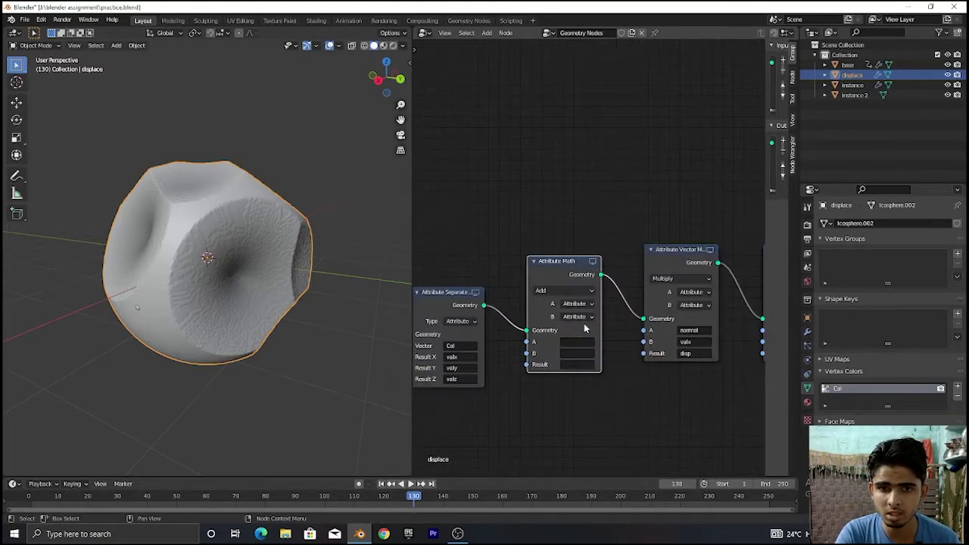
left_click(577, 316)
left_click(573, 341)
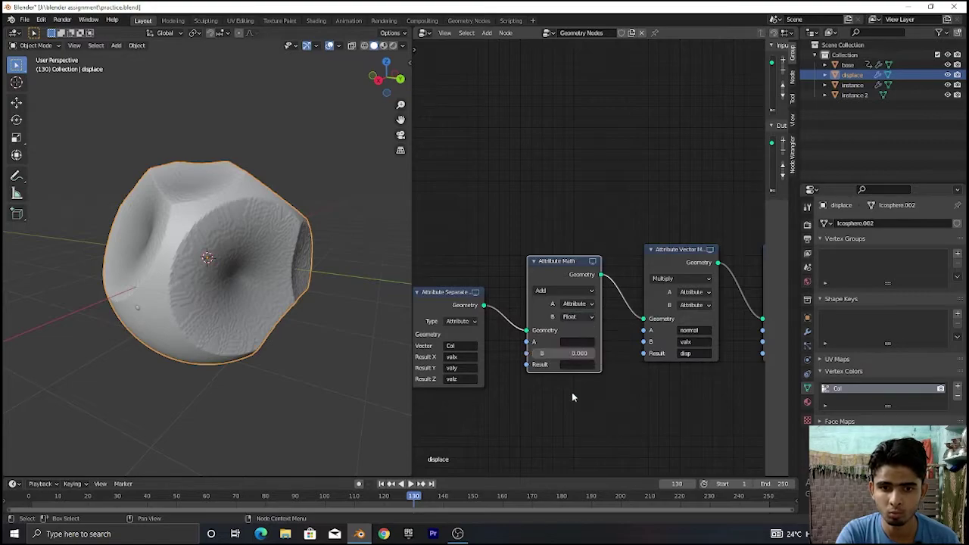
scroll(574, 397, "up", 2)
left_click(558, 303)
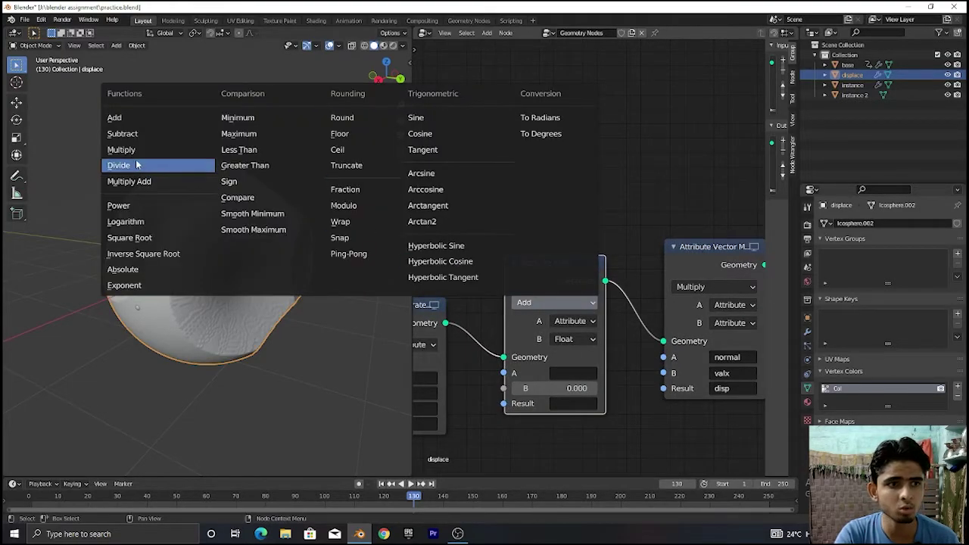
left_click(182, 150)
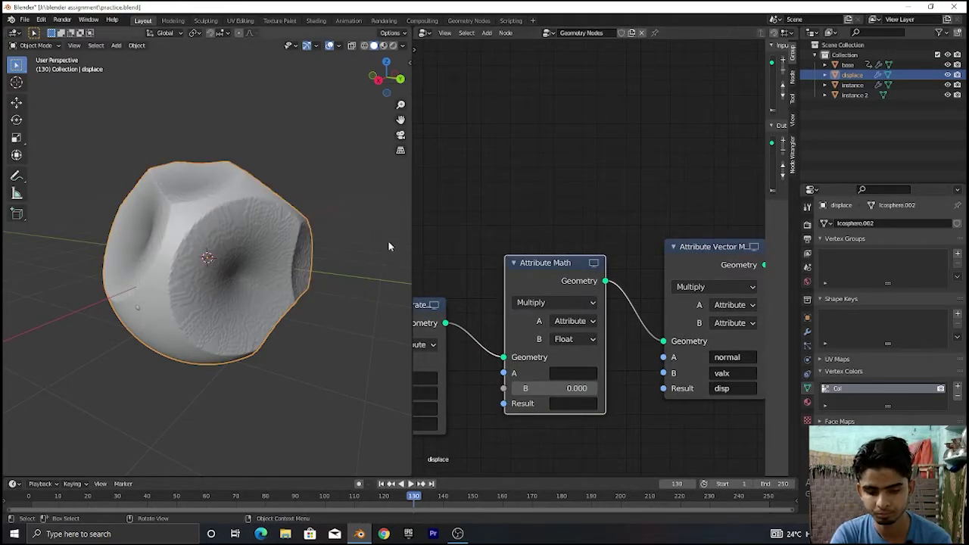
Step: Enter valx as both the A attribute and the Result of the Attribute Math node
scroll(694, 457, "up", 1)
middle_click_drag(694, 458, 664, 383)
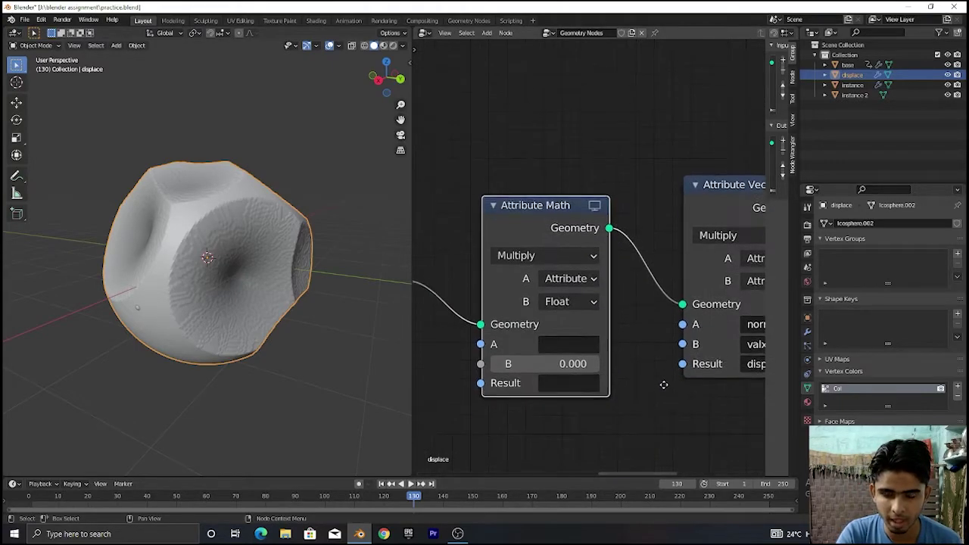
scroll(599, 299, "up", 1)
left_click(567, 300)
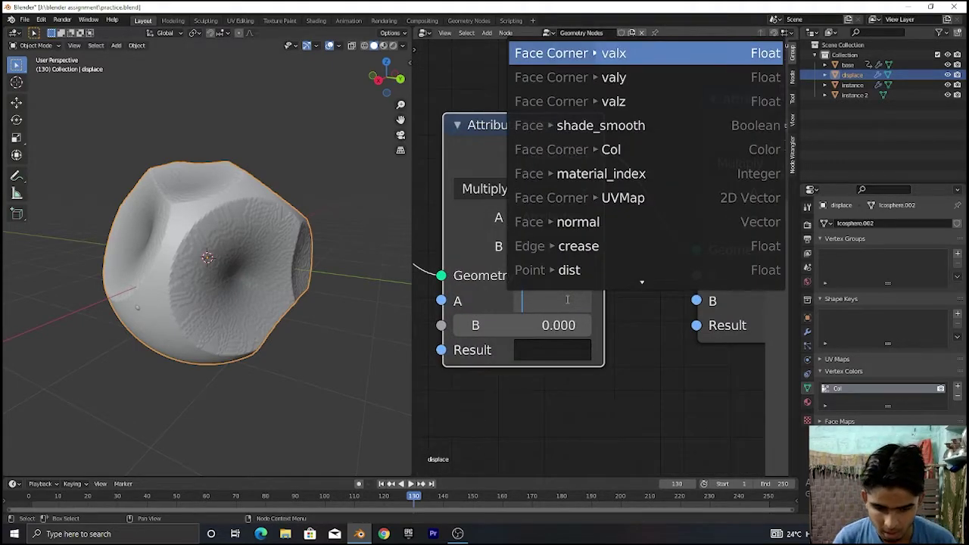
type("valx")
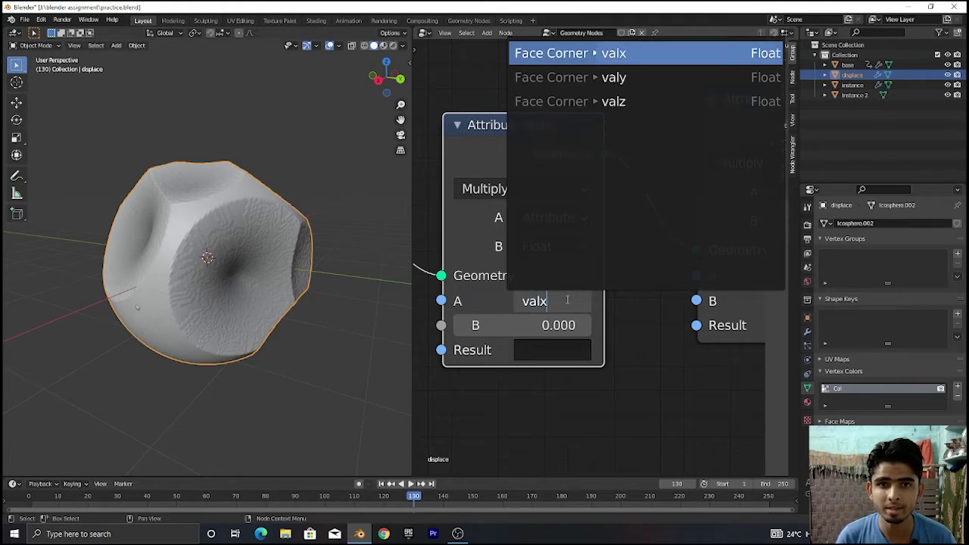
key("Return")
left_click(551, 350)
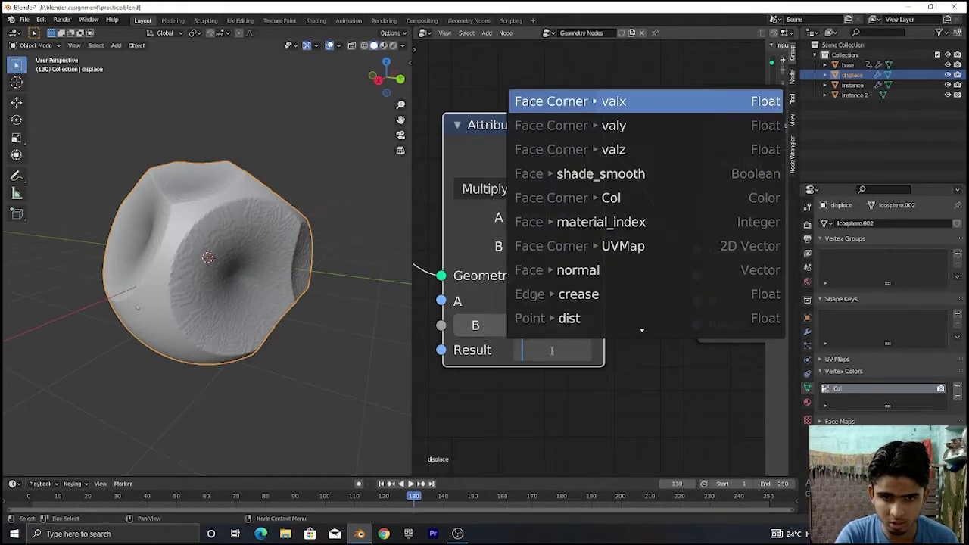
type("valx")
key("Return")
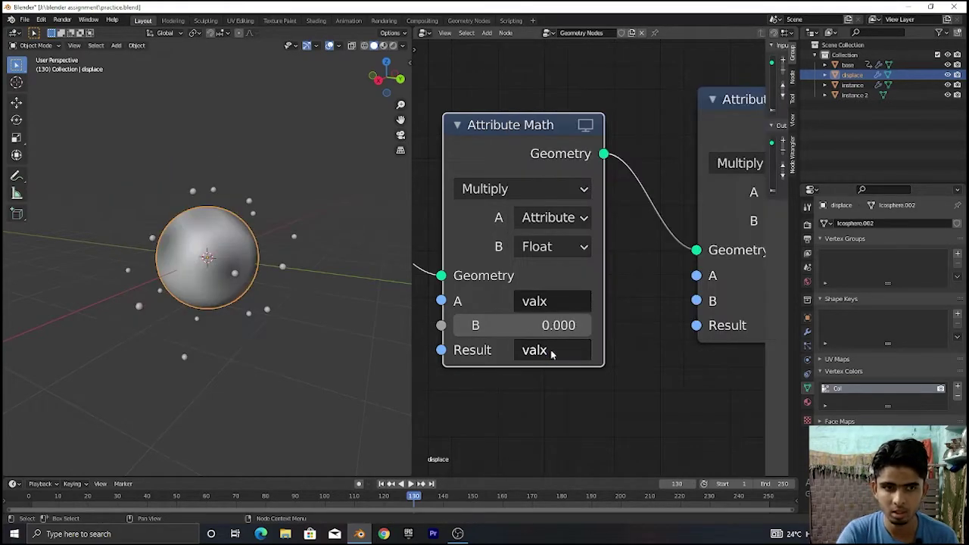
Step: Set the B value of the Multiply Attribute Math node to 2
left_click(545, 326)
key("BackSpace")
type("2")
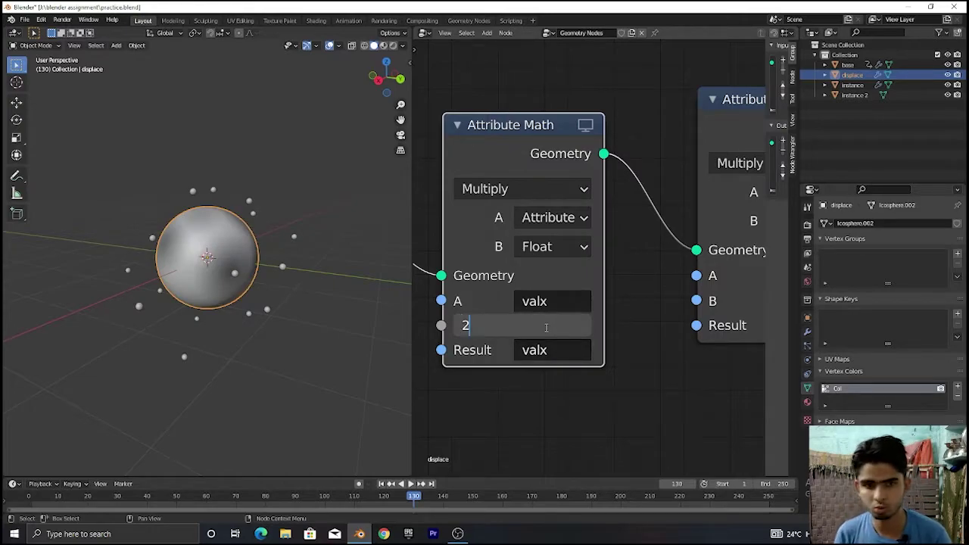
key("Return")
scroll(290, 123, "down", 5)
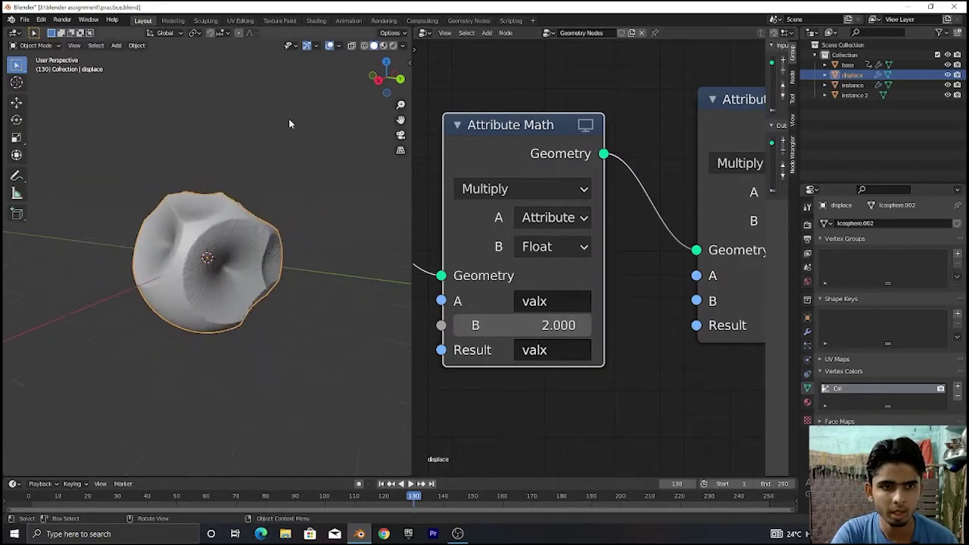
Step: Preview the animated displacement from another side and return the timeline to frame 0
left_click(394, 72)
left_click_drag(380, 75, 358, 83)
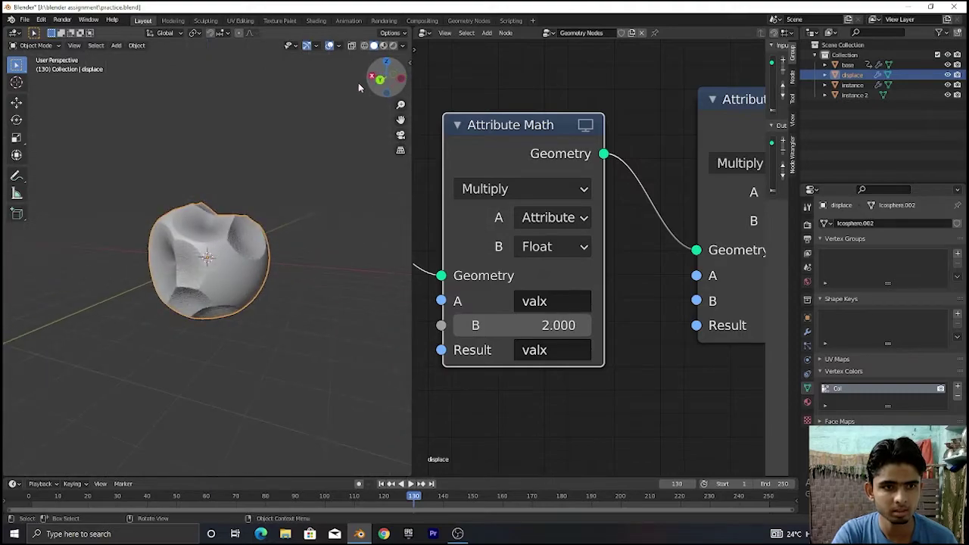
key("space")
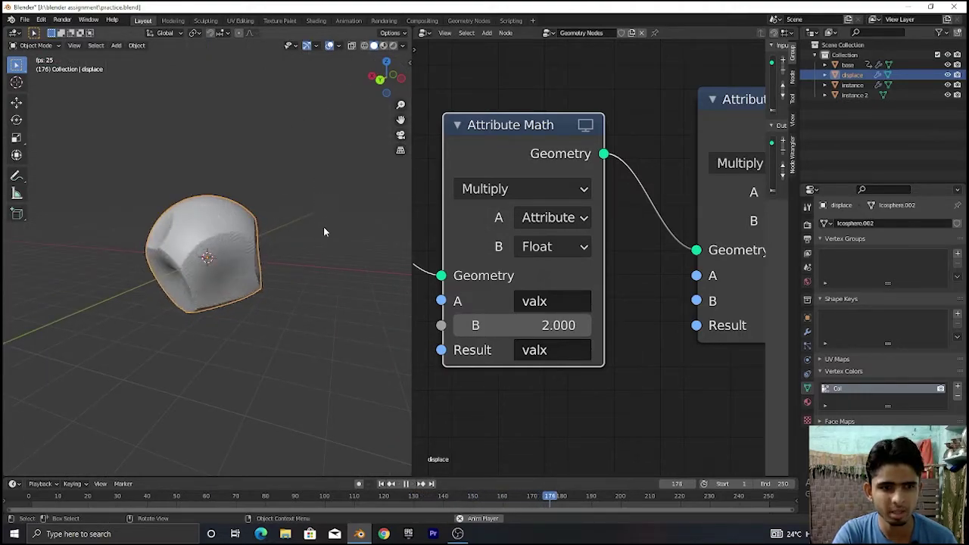
key("space")
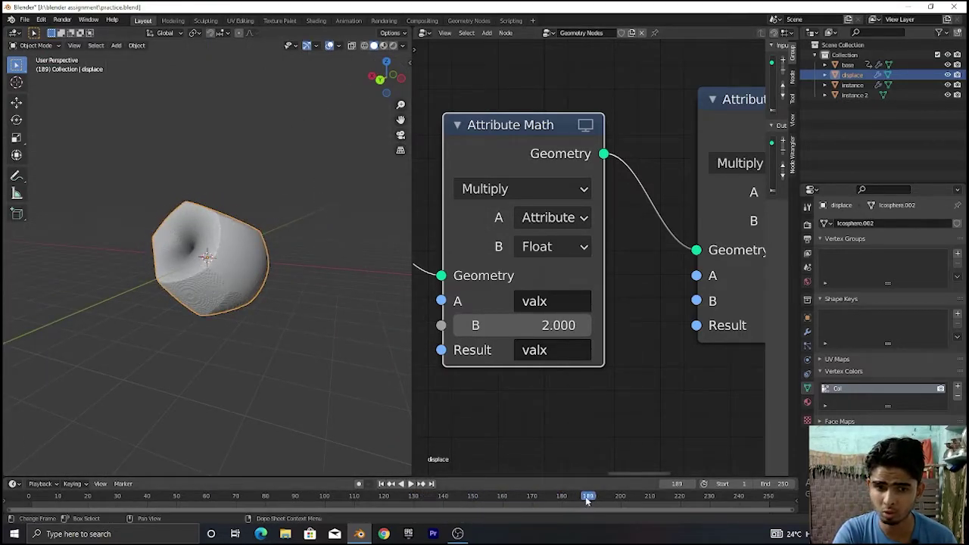
left_click_drag(580, 512, 3, 418)
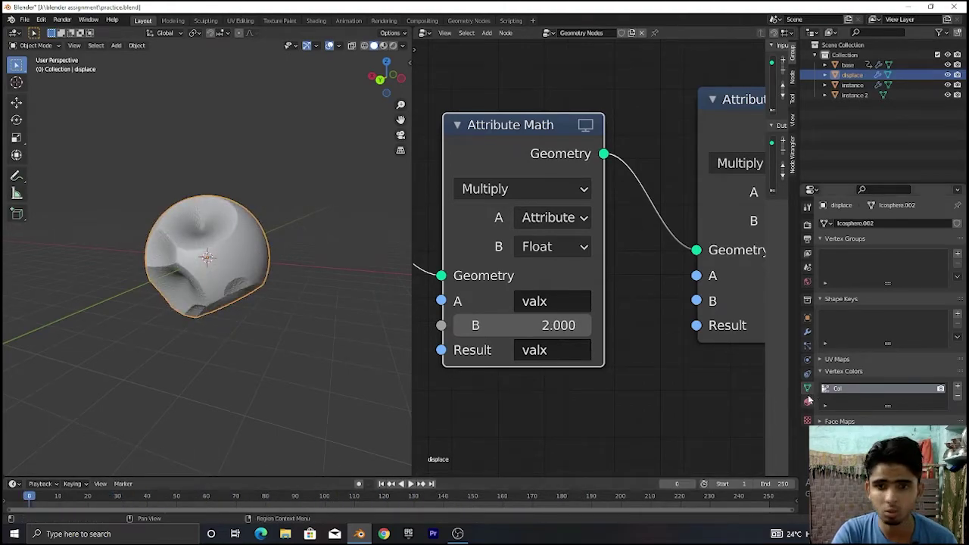
Step: Duplicate the Attribute Math node onto the link before the Attribute Vector Math node and set the copy's operation to Subtract
scroll(574, 373, "down", 2)
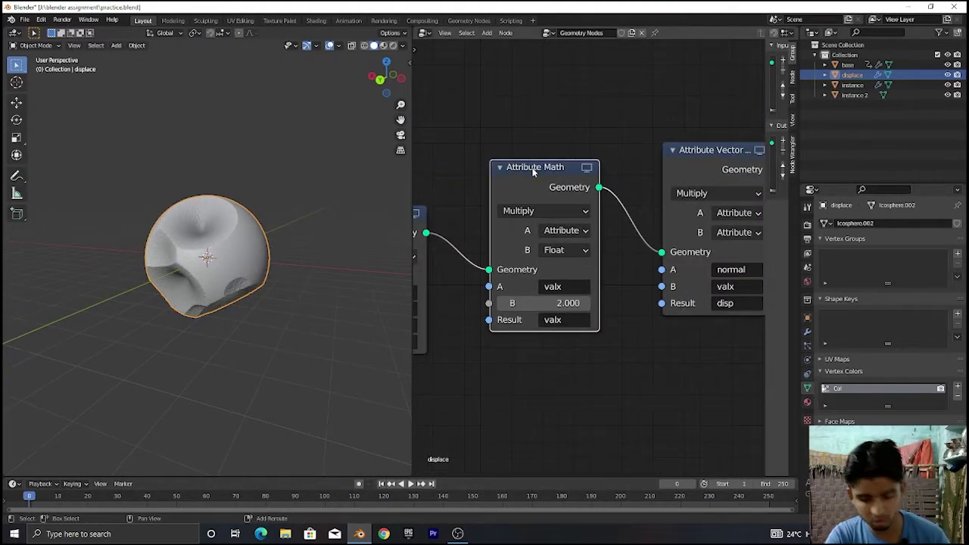
key("shift+d")
left_click(705, 168)
middle_click_drag(659, 345, 560, 361)
left_click(619, 223)
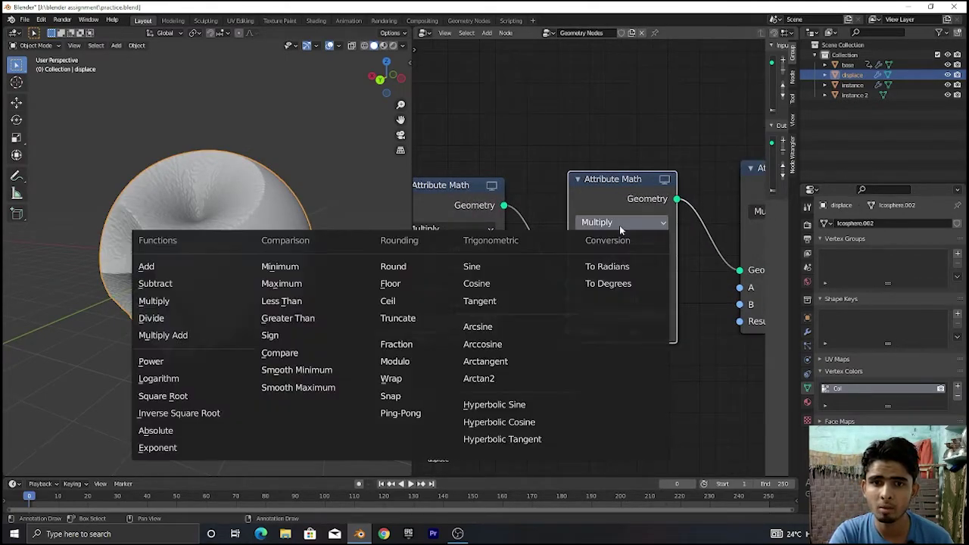
left_click(184, 284)
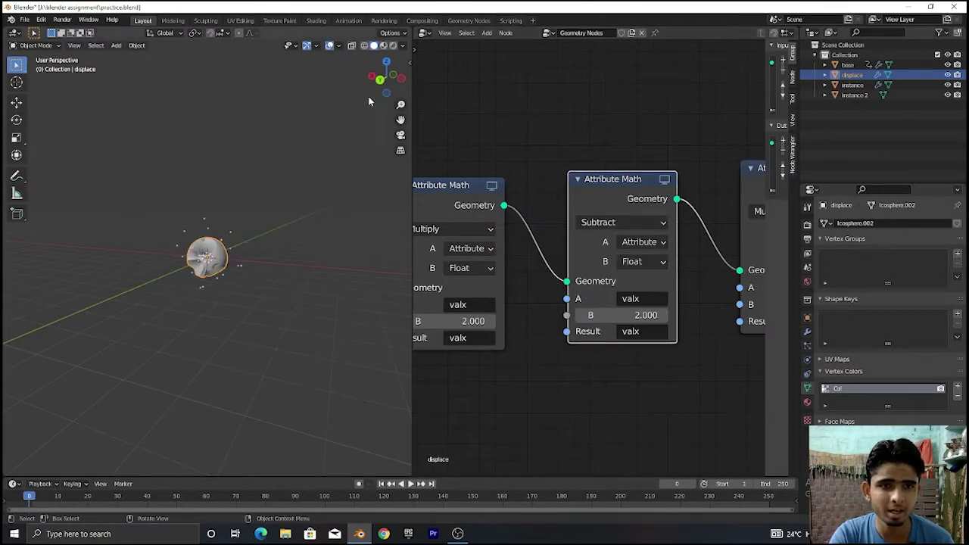
Step: Play the animation and examine the displaced sphere up close with the Subtract node in place
left_click_drag(379, 85, 331, 129)
key("space")
scroll(330, 142, "up", 9)
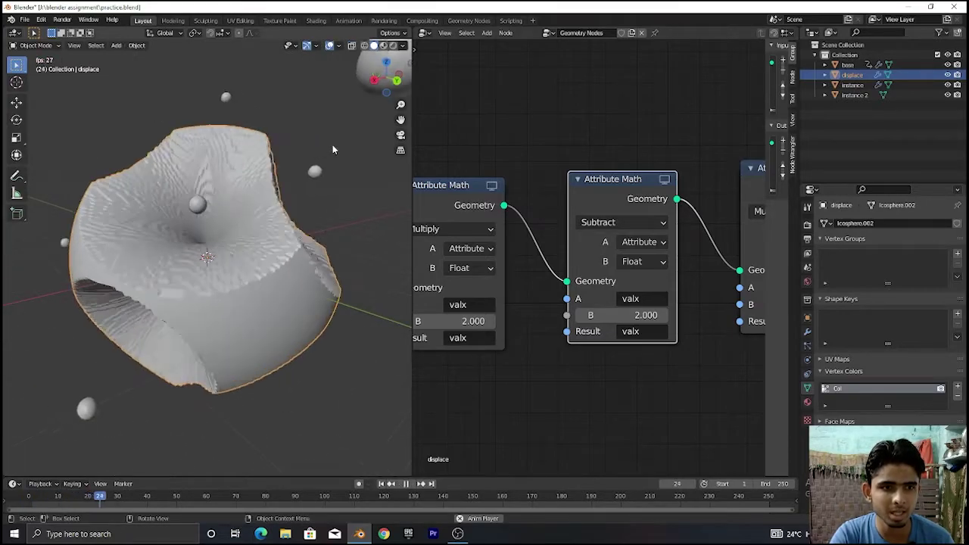
scroll(332, 145, "down", 8)
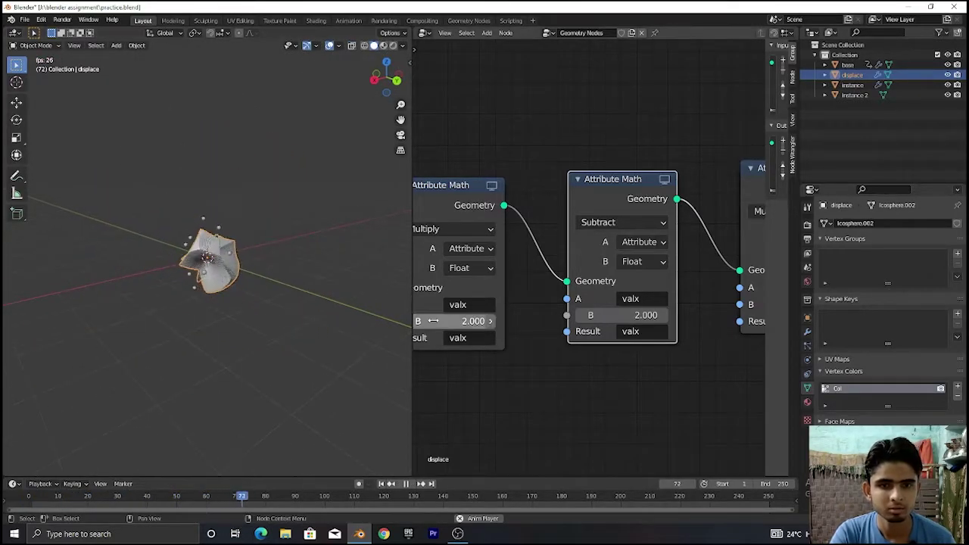
Step: Set the B value of the Subtract Attribute Math node to 1 and check the displaced sphere in the animation
left_click(621, 315)
key("BackSpace")
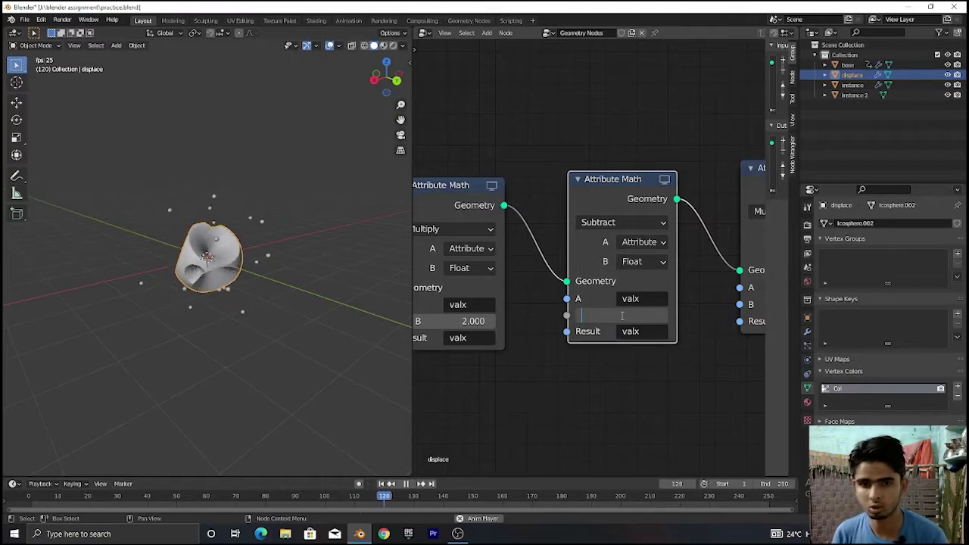
type("1")
key("Return")
scroll(313, 139, "up", 6)
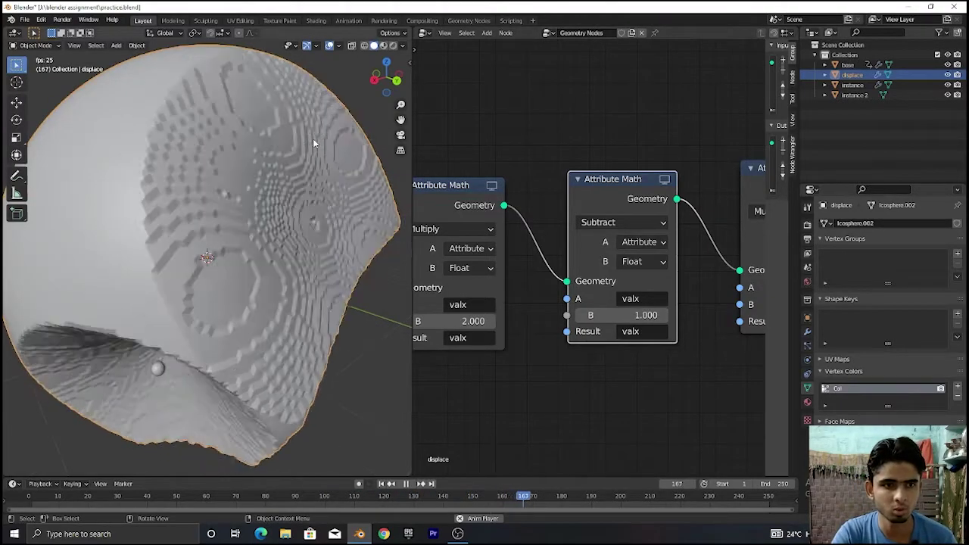
scroll(312, 139, "down", 6)
key("space")
Step: Move the white stop of the Attribute Color Ramp to about 0.409 and preview the animation from frame 0
scroll(522, 391, "down", 2)
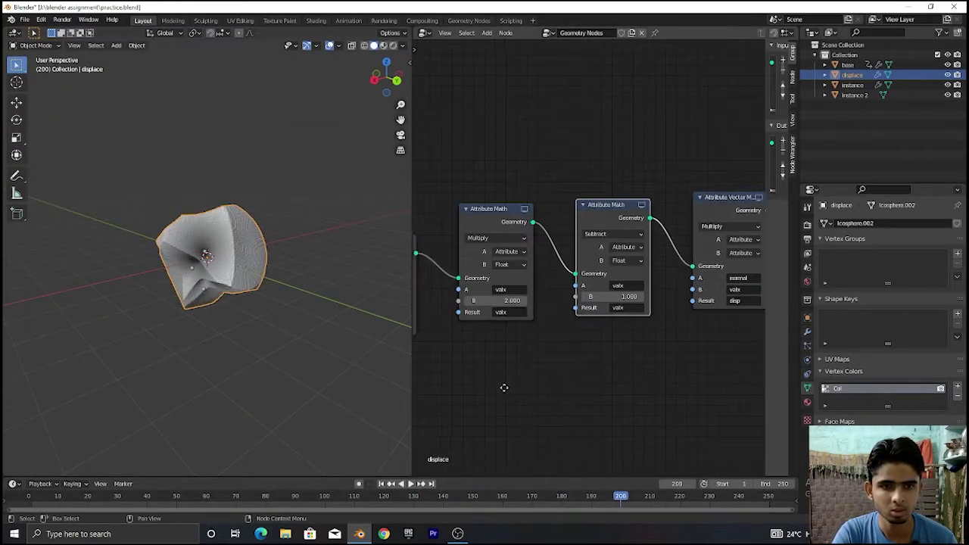
middle_click_drag(505, 387, 433, 390)
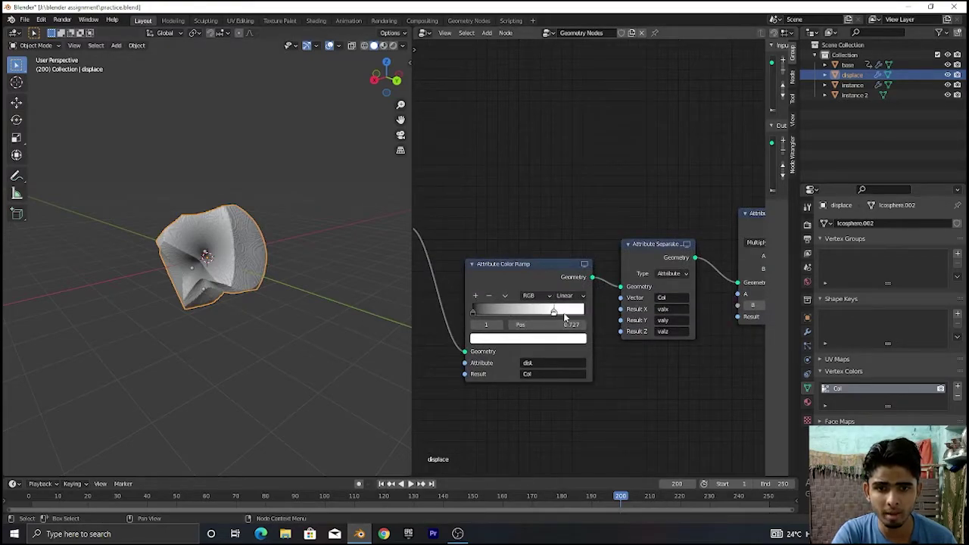
mouse_move(556, 318)
left_mouse_down()
mouse_move(530, 318)
mouse_move(552, 318)
left_mouse_up()
left_click_drag(620, 492, 28, 493)
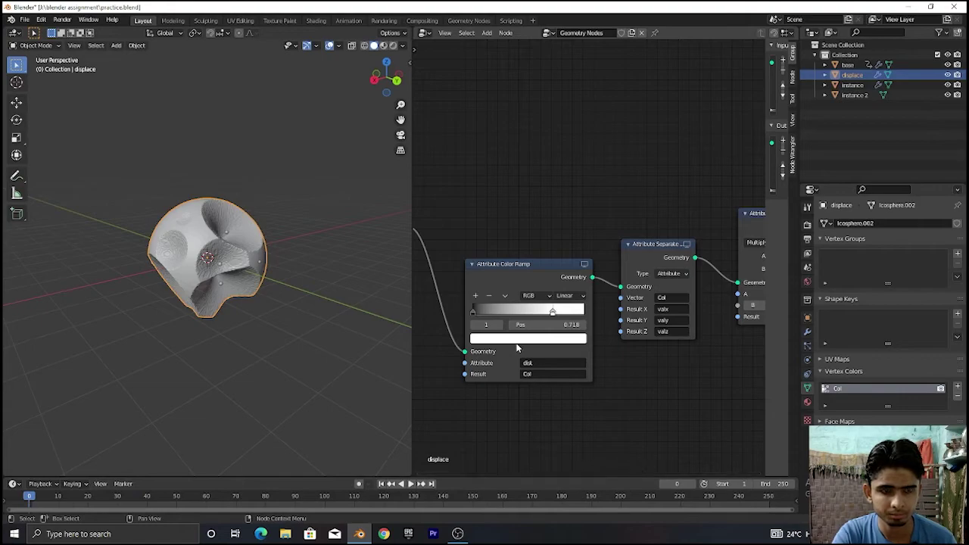
scroll(437, 343, "up", 1)
mouse_move(442, 326)
left_mouse_down()
mouse_move(529, 327)
mouse_move(445, 336)
mouse_move(526, 328)
mouse_move(454, 332)
left_mouse_up()
key("g")
left_click(496, 327)
key("space")
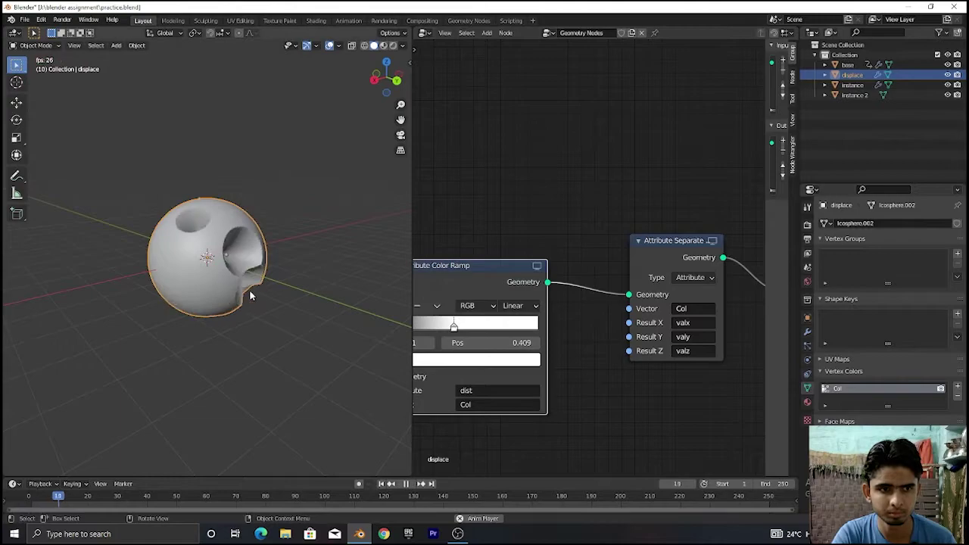
key("space")
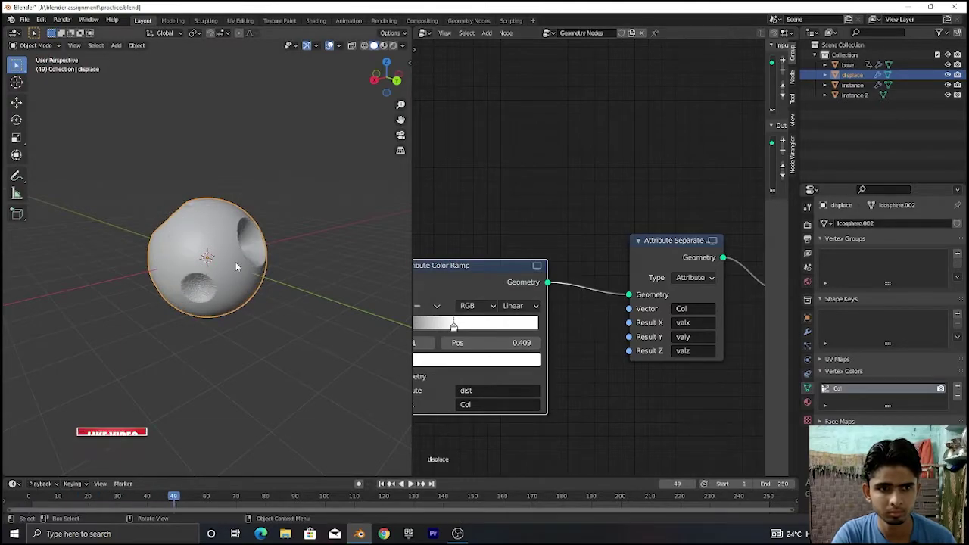
Step: Scale the displace sphere by about 0.636 and play the animation
key("s")
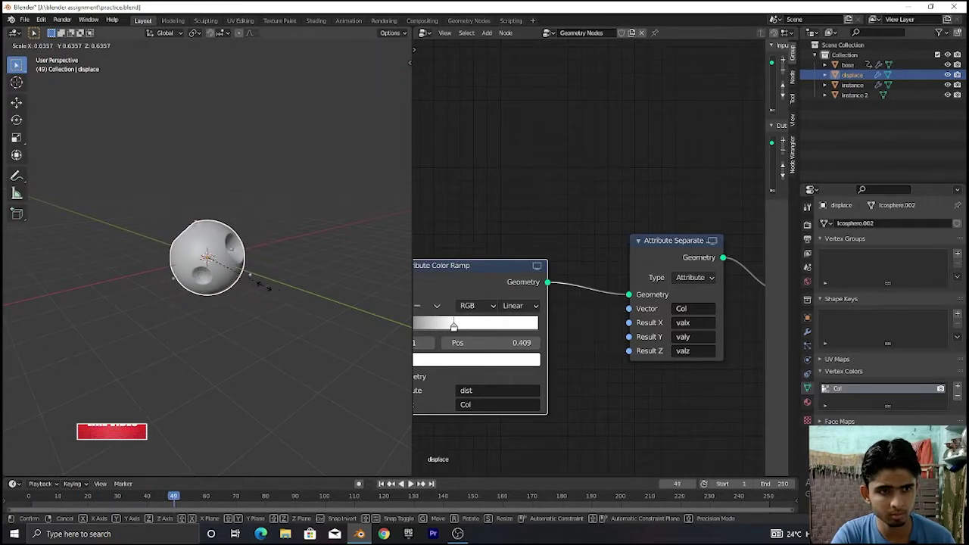
left_click(267, 292)
key("space")
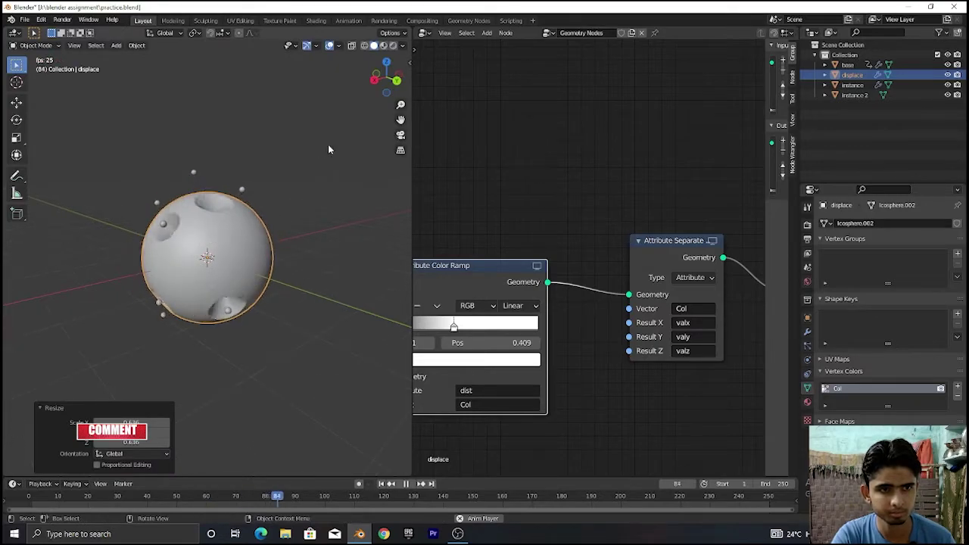
Step: Check the displaced sphere in the running animation, stop playback, return to frame 0 and save the file
mouse_move(377, 79)
left_mouse_down()
mouse_move(454, 72)
mouse_move(383, 89)
left_mouse_up()
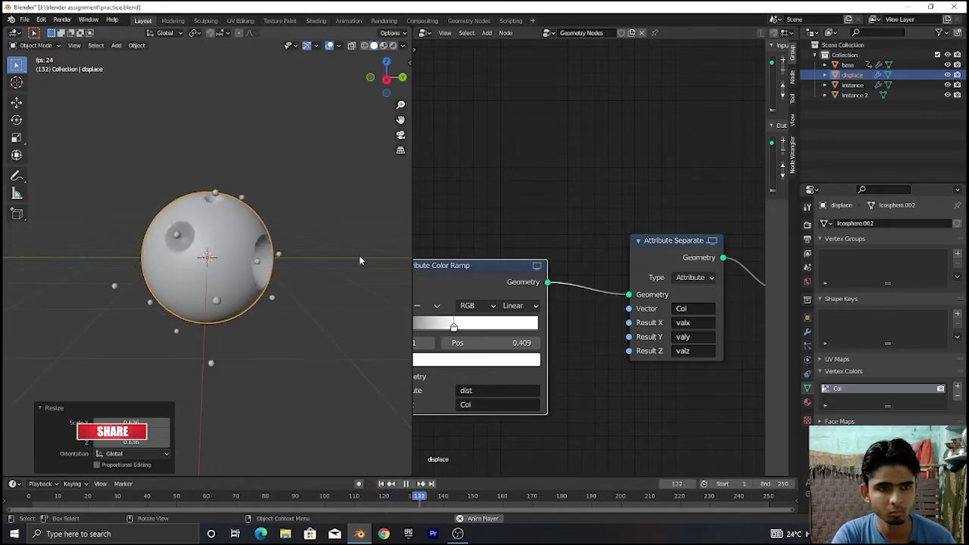
scroll(579, 379, "down", 3)
scroll(585, 391, "down", 4)
middle_click_drag(645, 362, 481, 366)
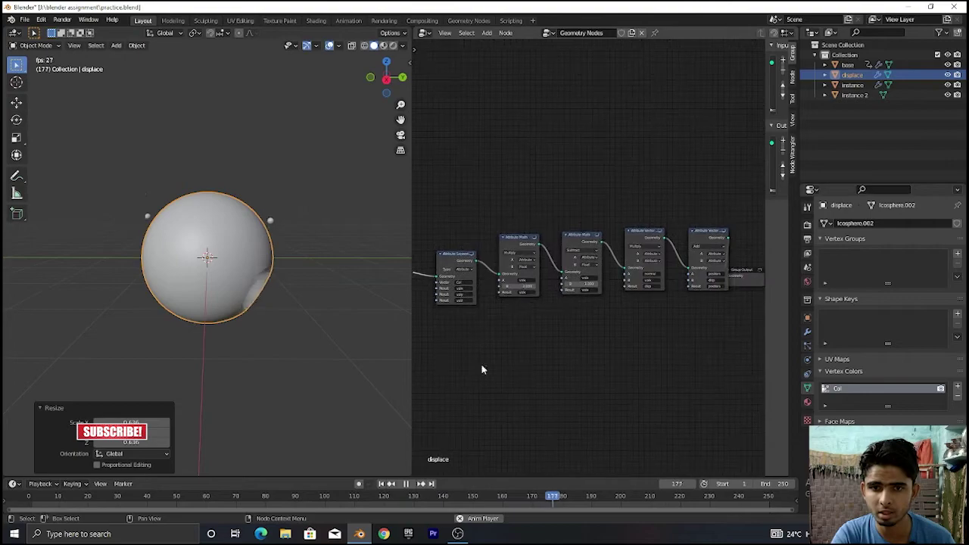
middle_click_drag(631, 343, 452, 353)
key("space")
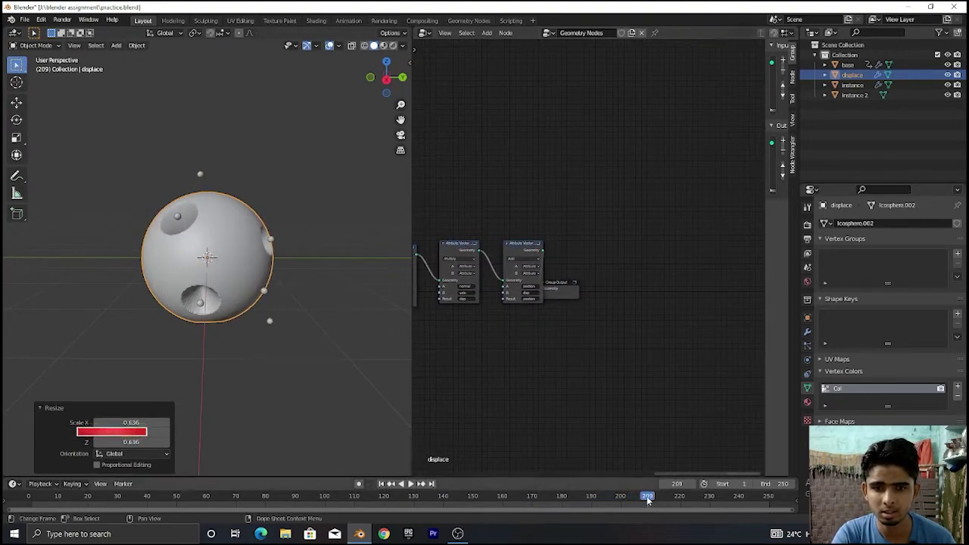
left_click_drag(649, 496, 29, 485)
key("ctrl+s")
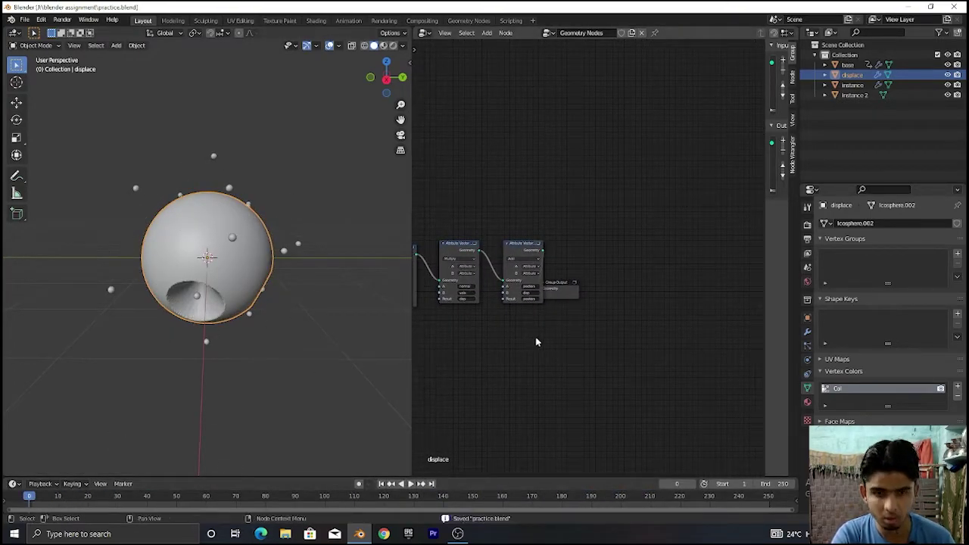
Step: Add an Attribute Color Ramp node between the Add Attribute Vector Math node and the Group Output
left_click_drag(564, 283, 671, 222)
key("shift+a")
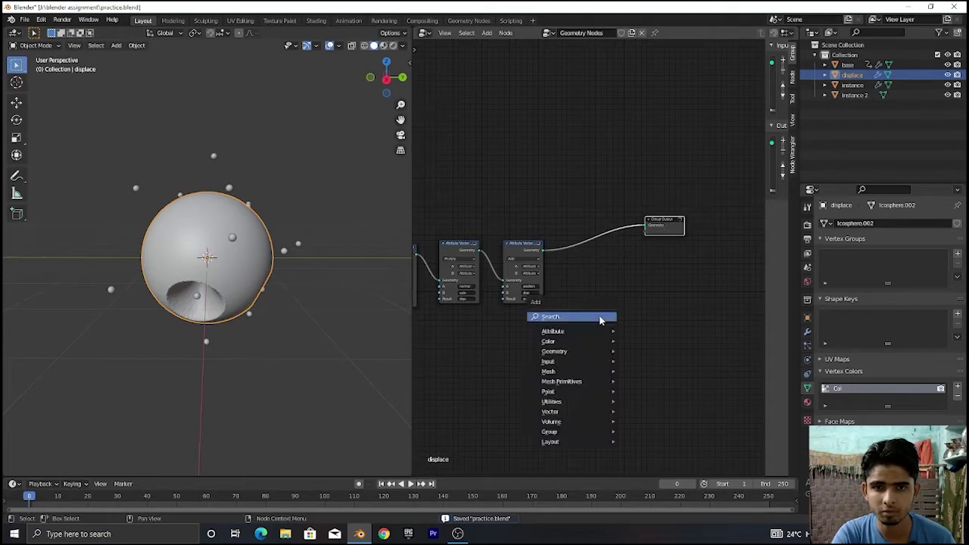
left_click(601, 316)
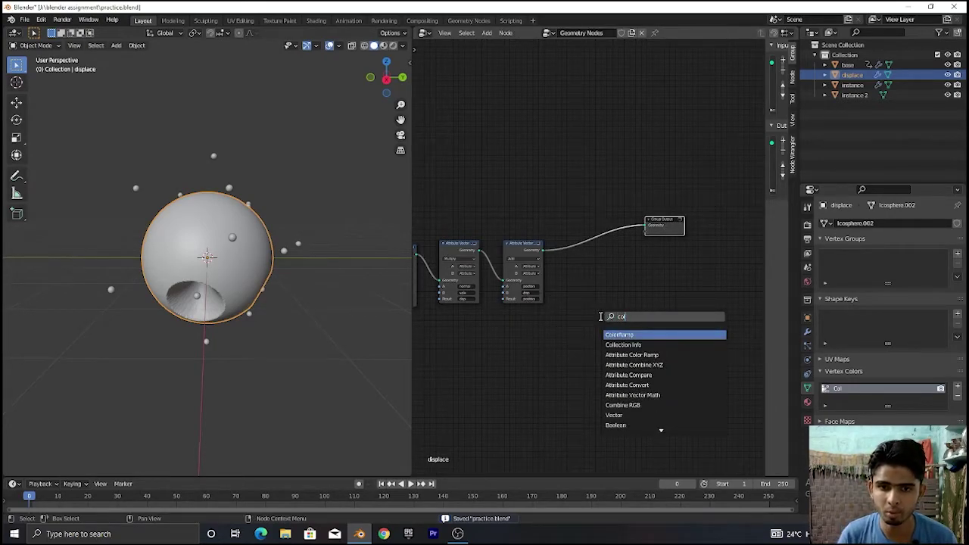
key("Down")
key("Down")
key("Return")
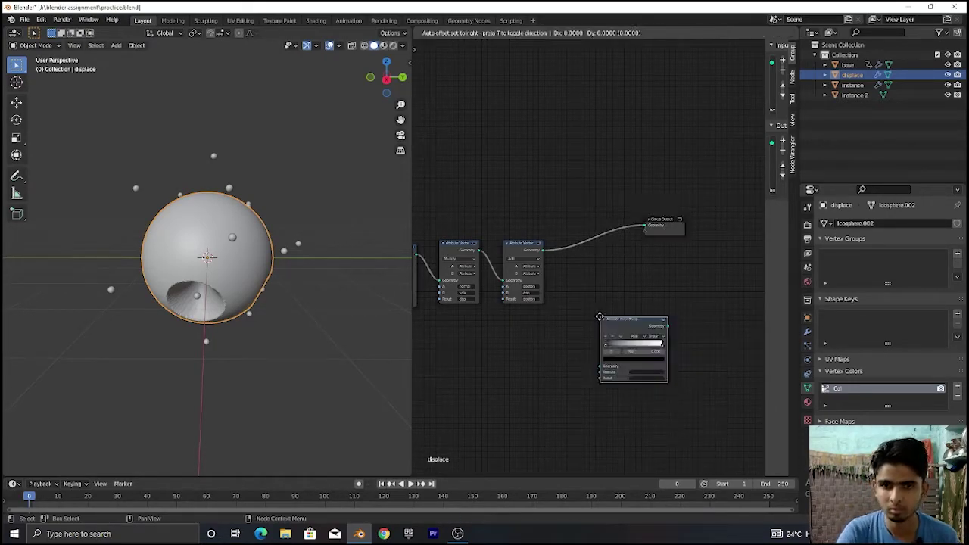
left_click(572, 234)
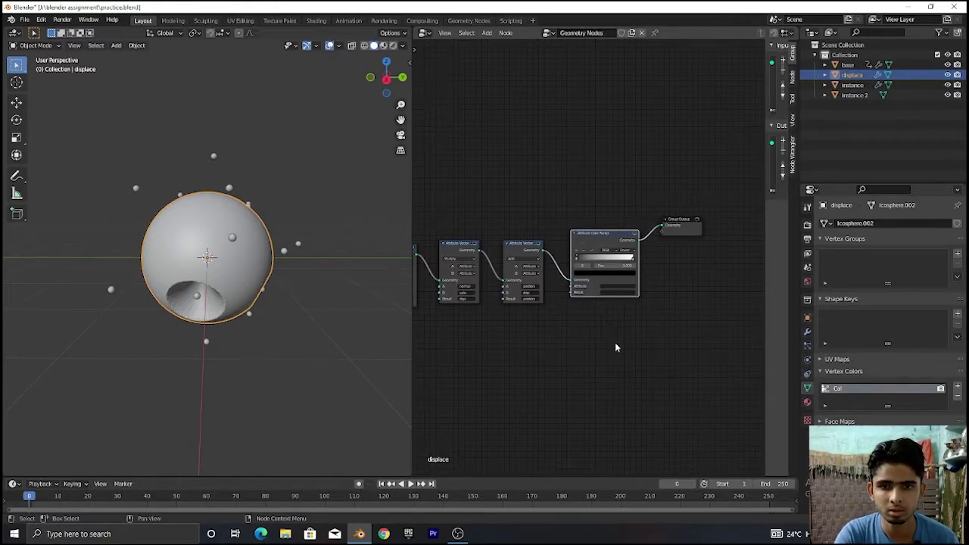
Step: Set the new Attribute Color Ramp's attribute to dist and its result to Col
scroll(615, 348, "up", 3)
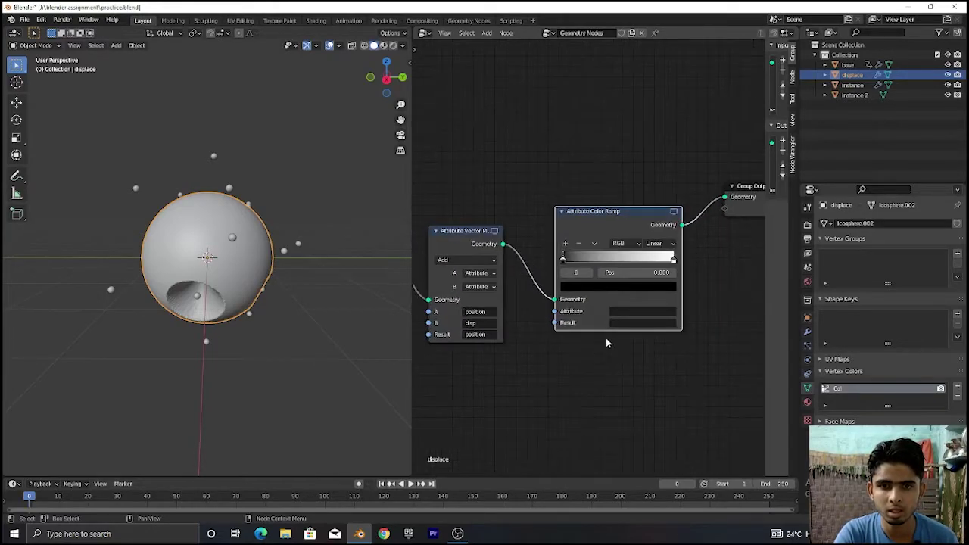
left_click(647, 311)
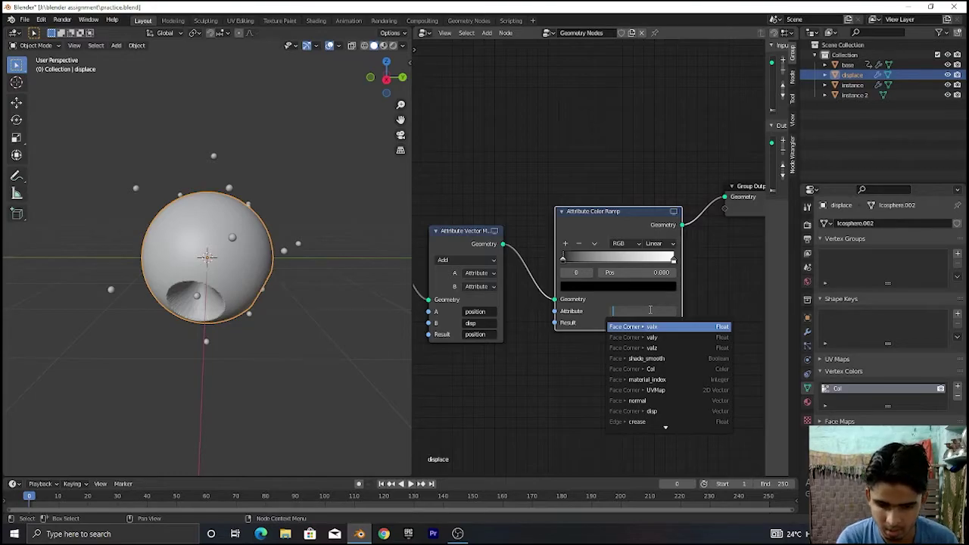
type("dist")
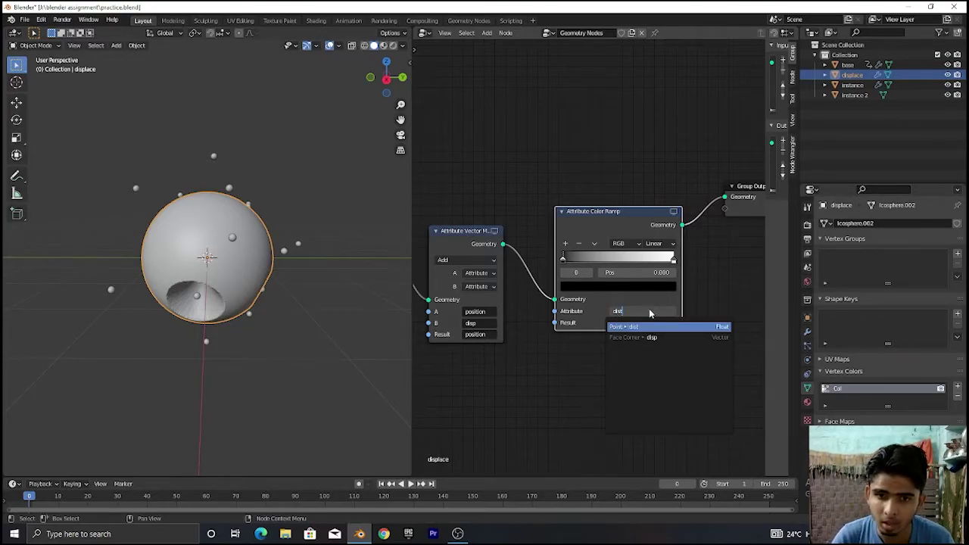
key("Return")
left_click(648, 323)
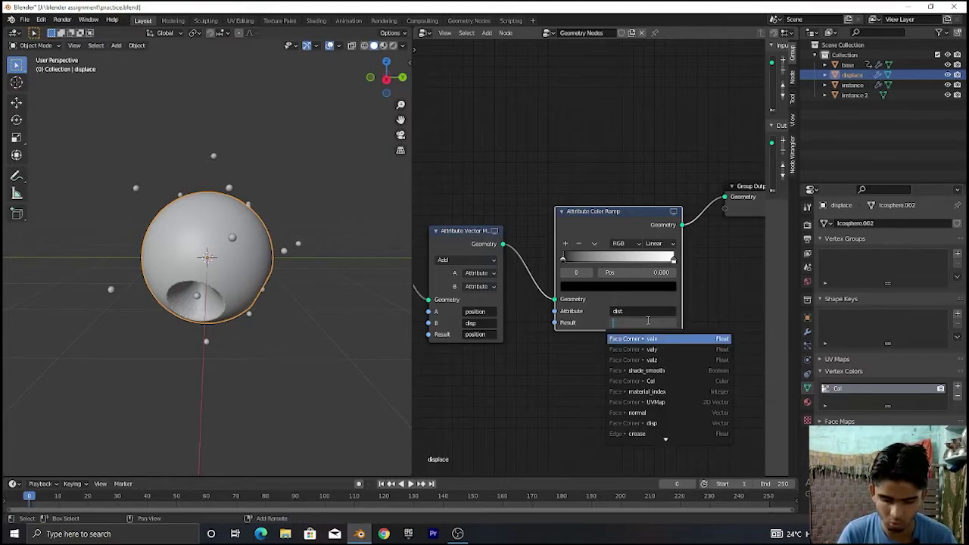
type("Col")
key("Return")
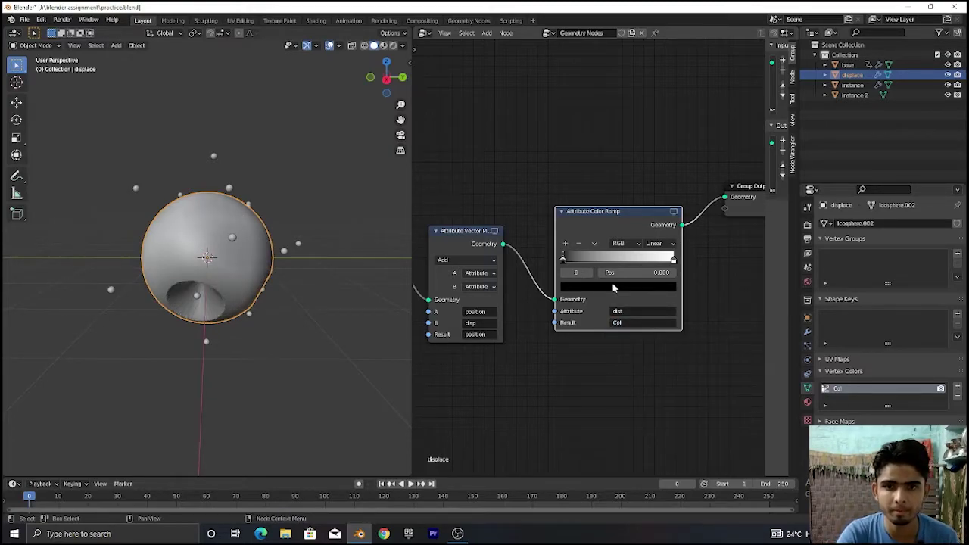
Step: Move the new color ramp's black stop to about 0.482 and its white stop to about 0.995
mouse_move(573, 264)
left_mouse_down()
mouse_move(608, 259)
mouse_move(587, 260)
left_mouse_up()
left_click_drag(392, 82, 310, 81)
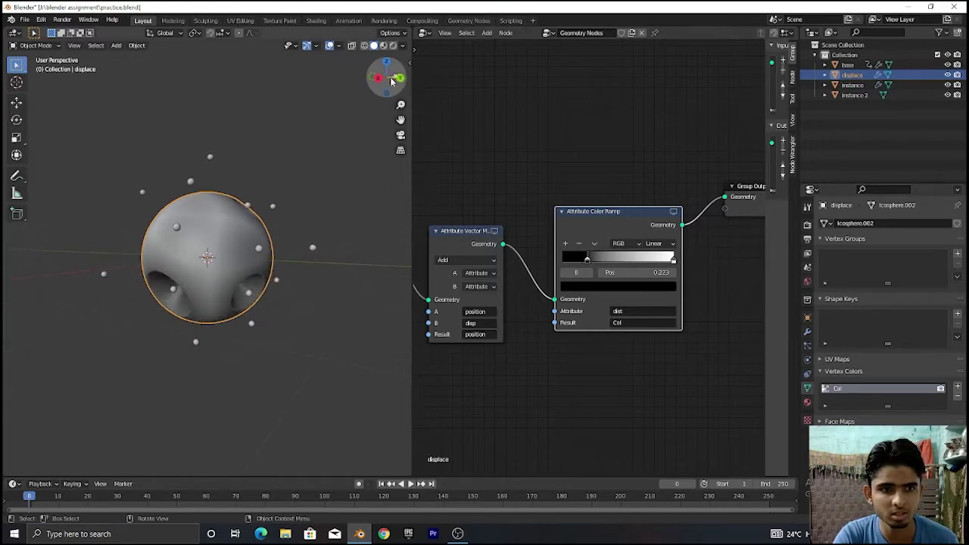
scroll(391, 82, "up", 4)
mouse_move(672, 262)
left_mouse_down()
mouse_move(576, 270)
mouse_move(683, 278)
left_mouse_up()
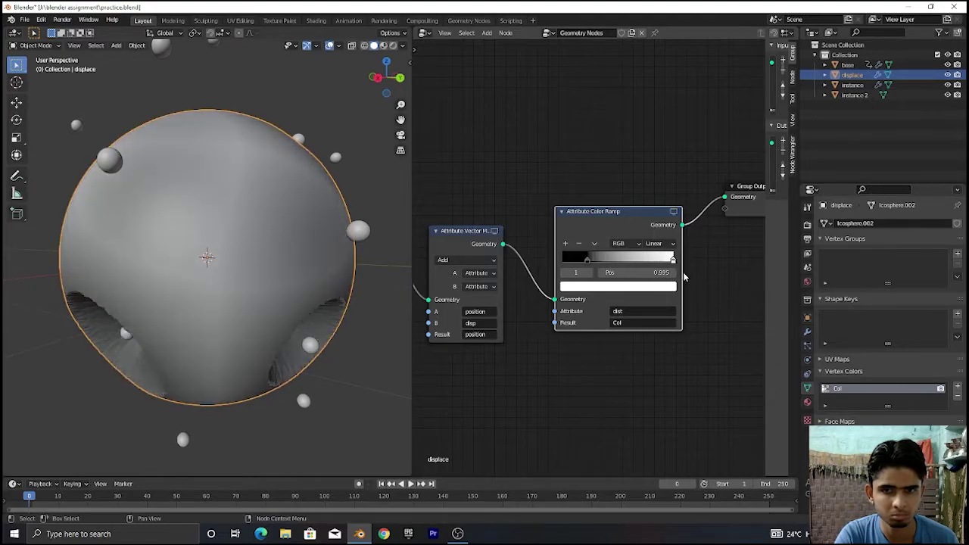
mouse_move(590, 262)
left_mouse_down()
mouse_move(627, 261)
mouse_move(587, 263)
mouse_move(624, 262)
mouse_move(615, 262)
left_mouse_up()
scroll(605, 262, "down", 2)
left_click_drag(383, 78, 409, 71)
scroll(275, 162, "down", 5)
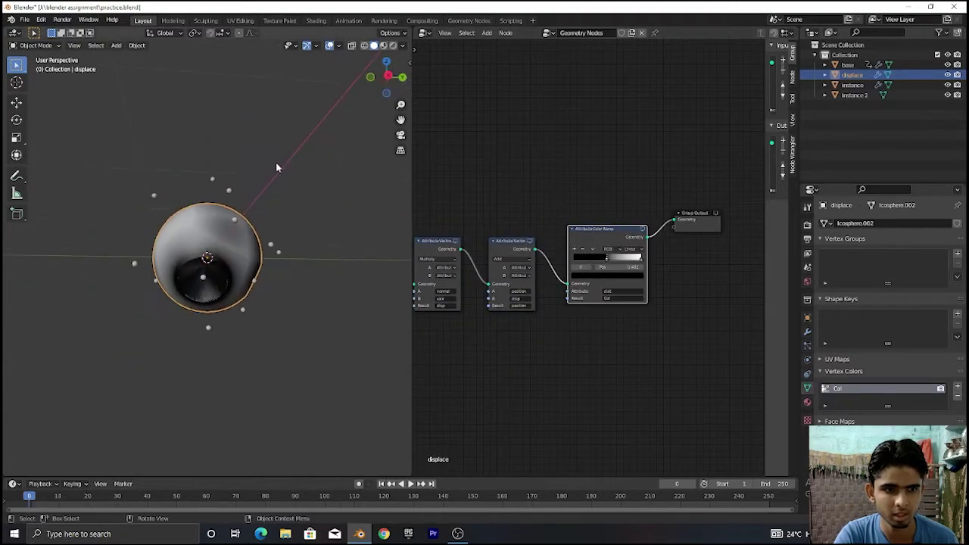
Step: Play the animation and examine the dark-to-light coloring on the displaced sphere from near and far
key("space")
scroll(295, 178, "up", 2)
scroll(296, 182, "up", 2)
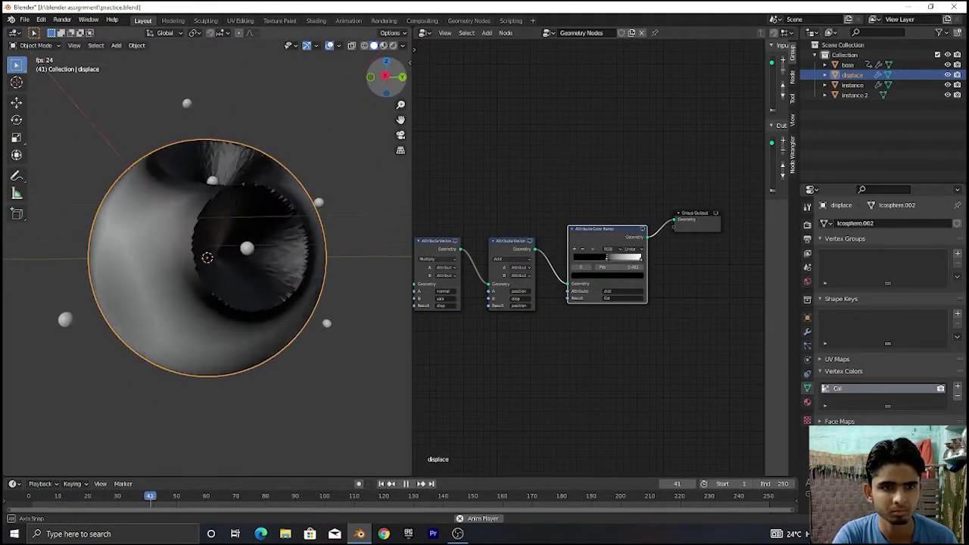
scroll(331, 166, "down", 5)
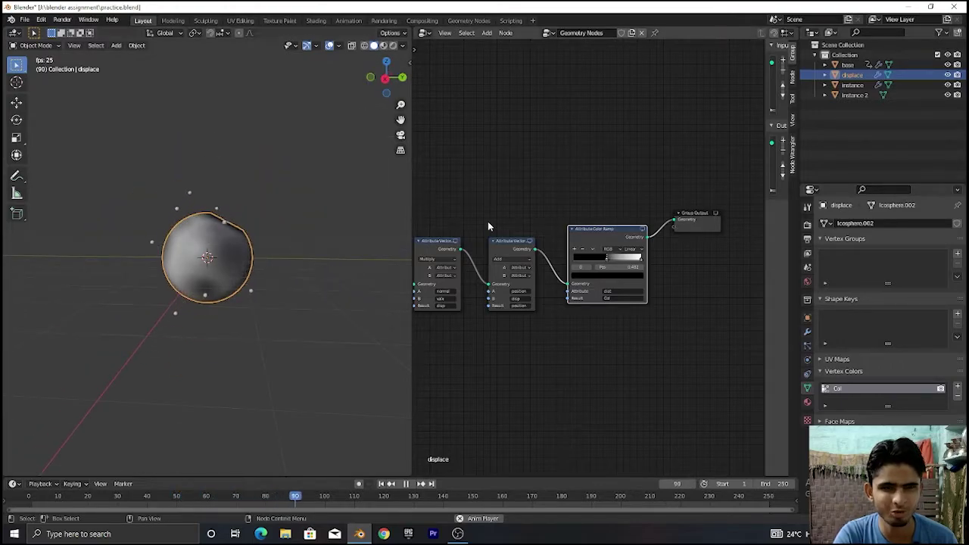
scroll(498, 347, "up", 2)
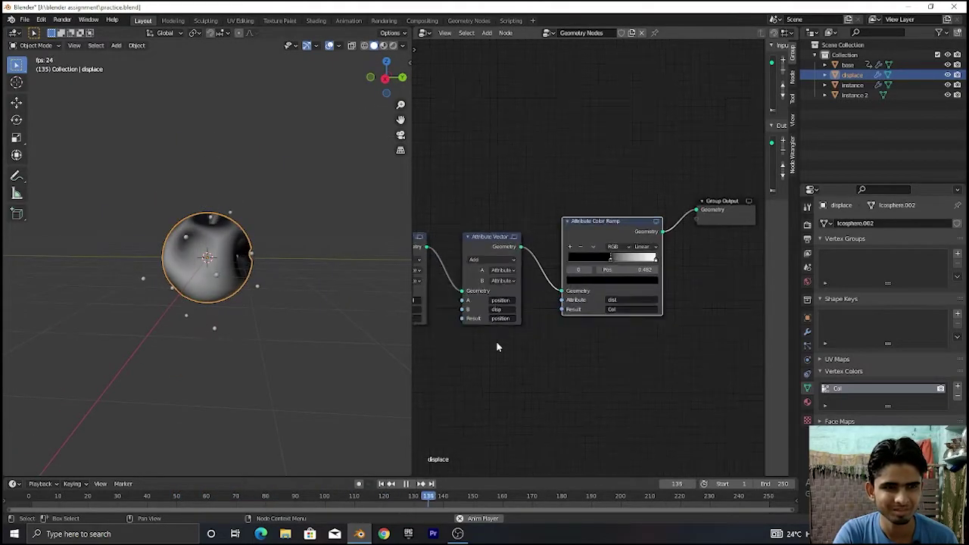
key("space")
scroll(564, 343, "down", 4)
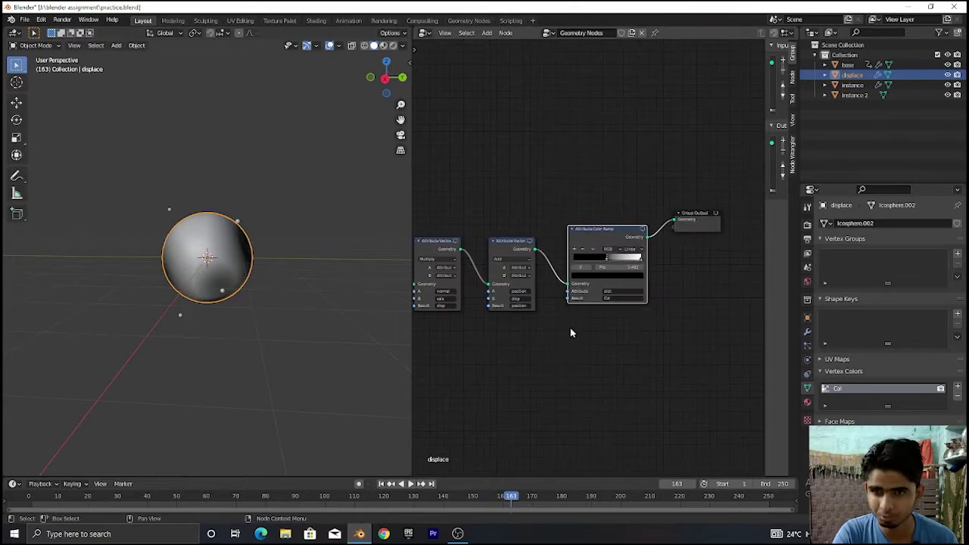
left_click(852, 85)
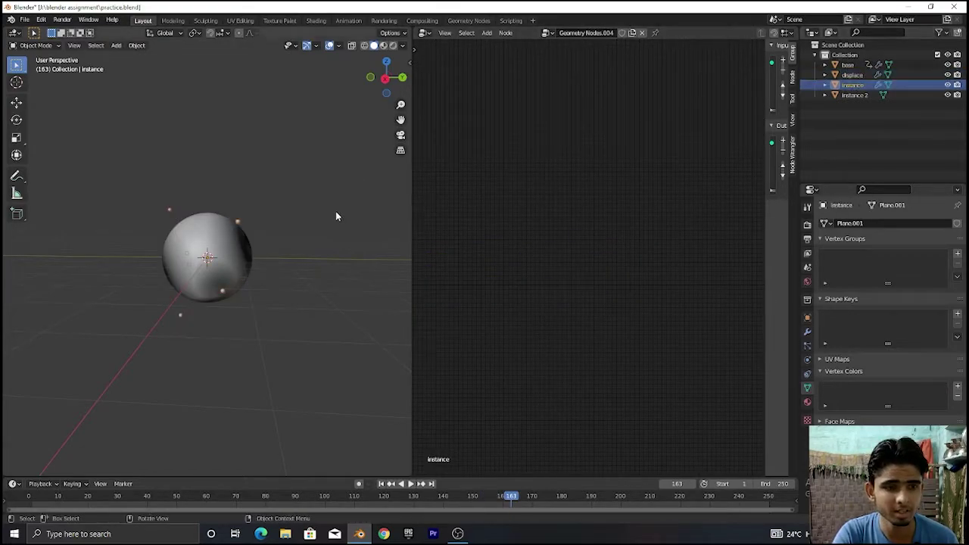
key("s")
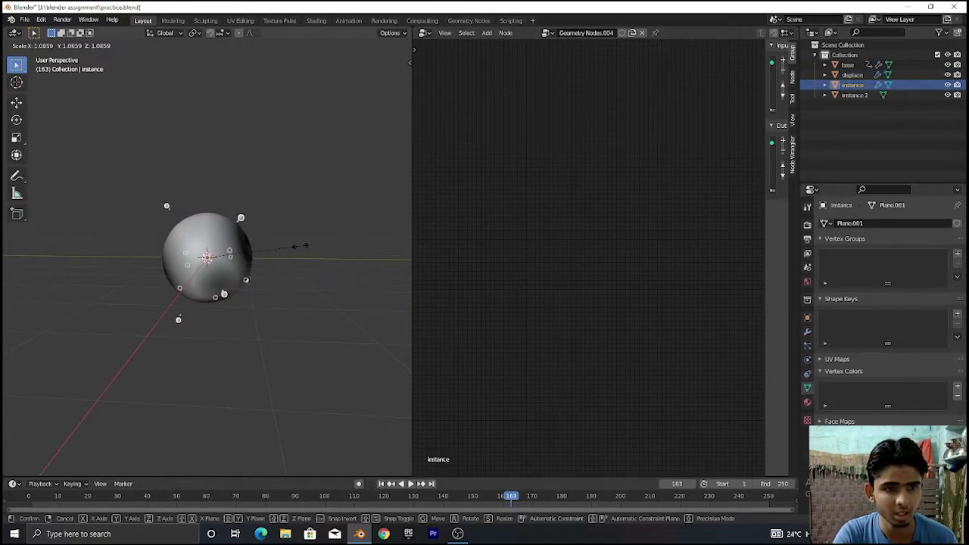
left_click(320, 247)
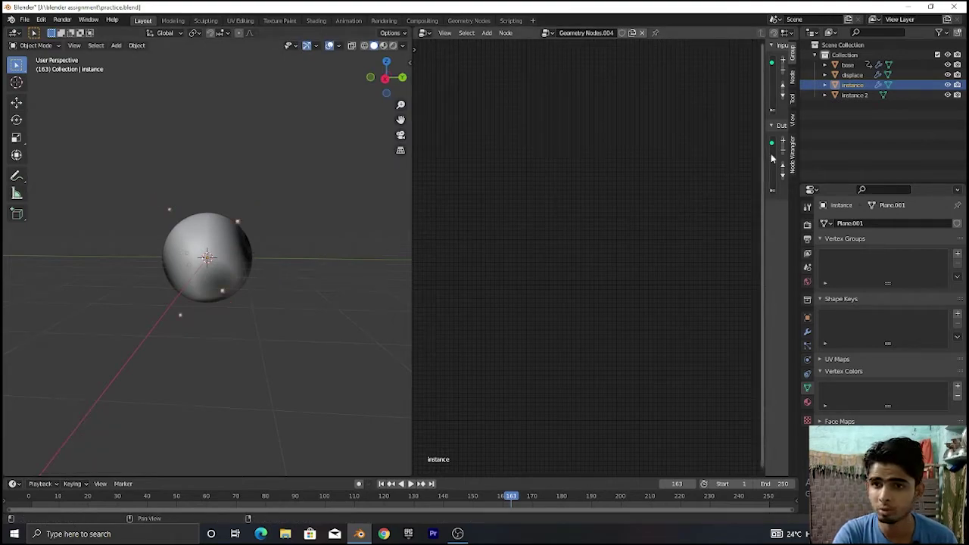
Step: Look through the other objects in the collection and inspect the node tree of the instance object
left_click(849, 74)
left_click(847, 65)
left_click(855, 94)
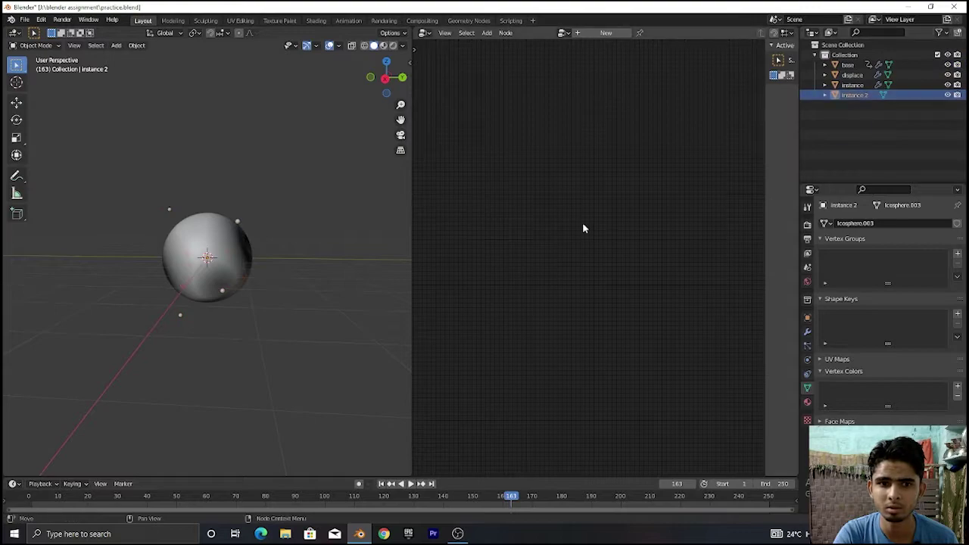
left_click(852, 85)
key("Home")
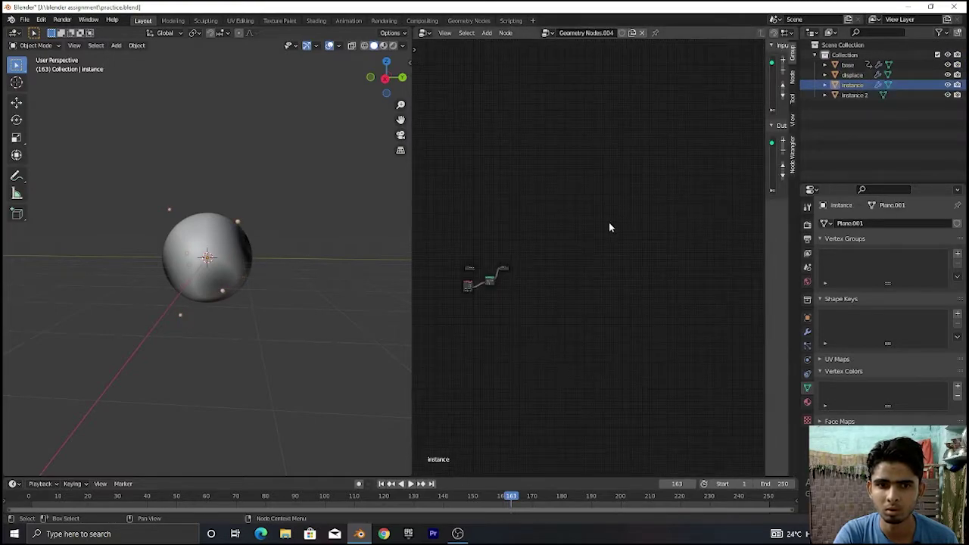
scroll(693, 221, "up", 8)
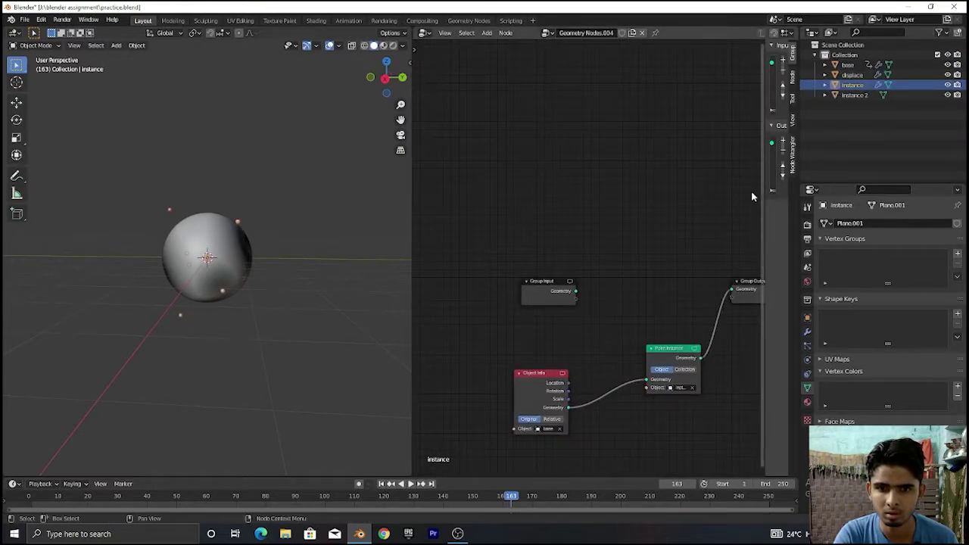
Step: In the base object's node tree, set the Point Distribute node's Density Max to 9.5
left_click(847, 65)
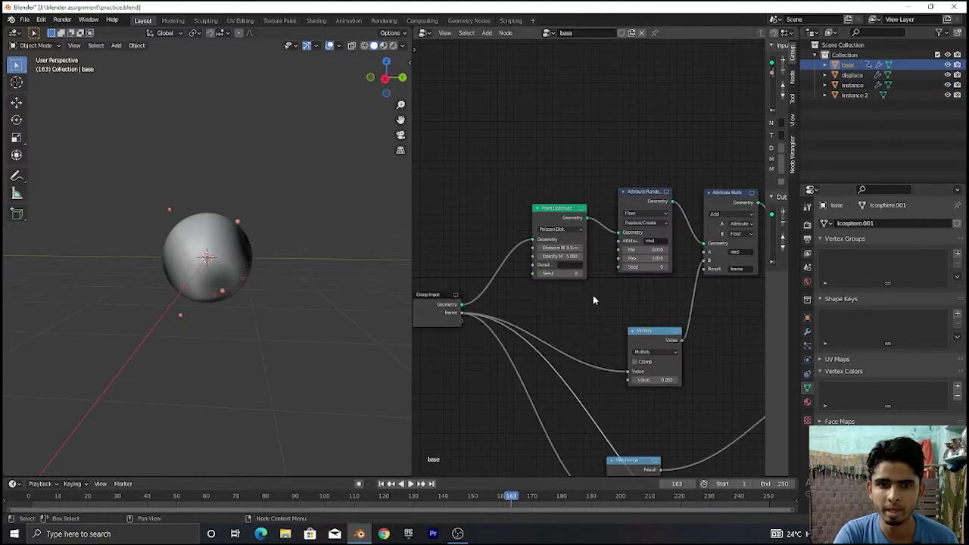
scroll(591, 295, "up", 5)
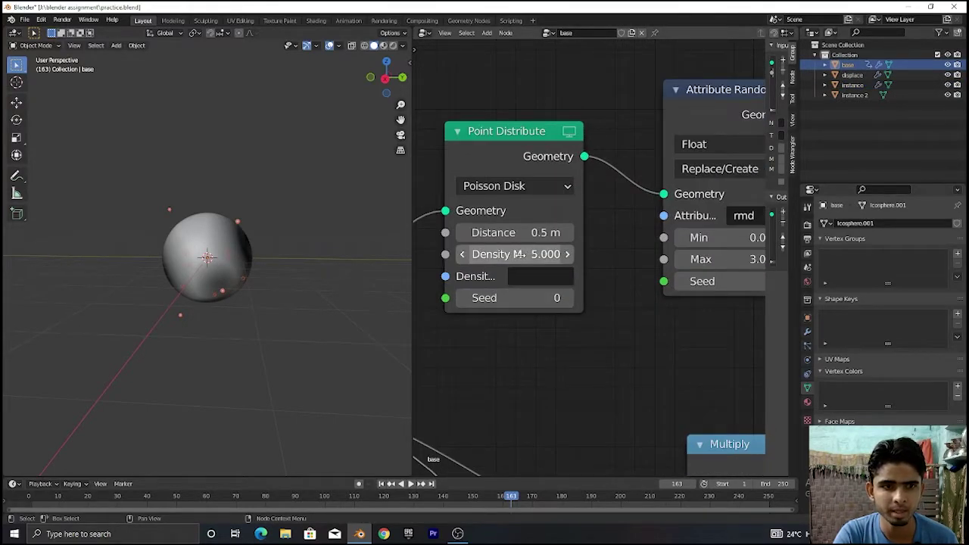
left_click_drag(518, 255, 558, 254)
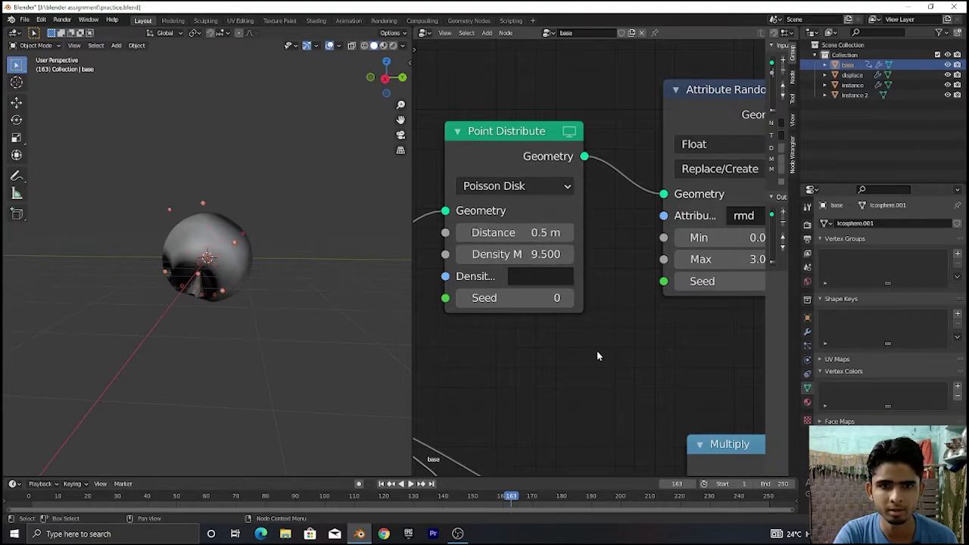
Step: Set the Max of the base tree's Attribute Randomize node to 4 and preview the animation up close
middle_click_drag(644, 351, 556, 350)
scroll(601, 290, "down", 2)
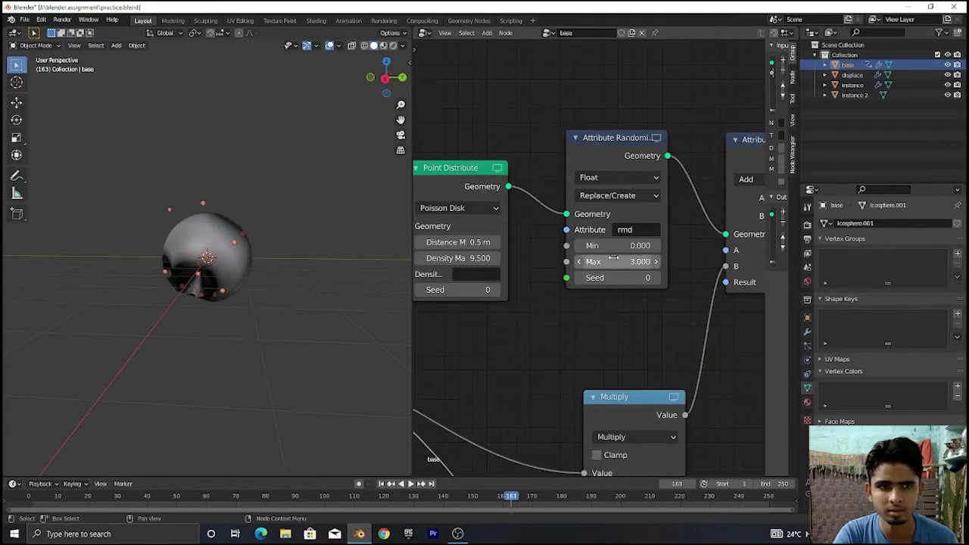
mouse_move(613, 261)
left_mouse_down()
mouse_move(619, 275)
mouse_move(622, 262)
left_mouse_up()
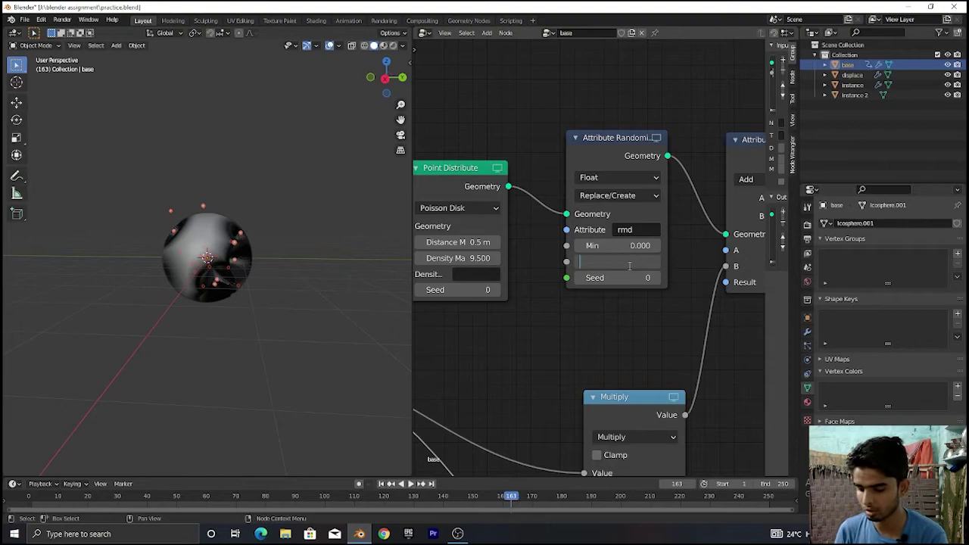
type("4")
key("Return")
key("space")
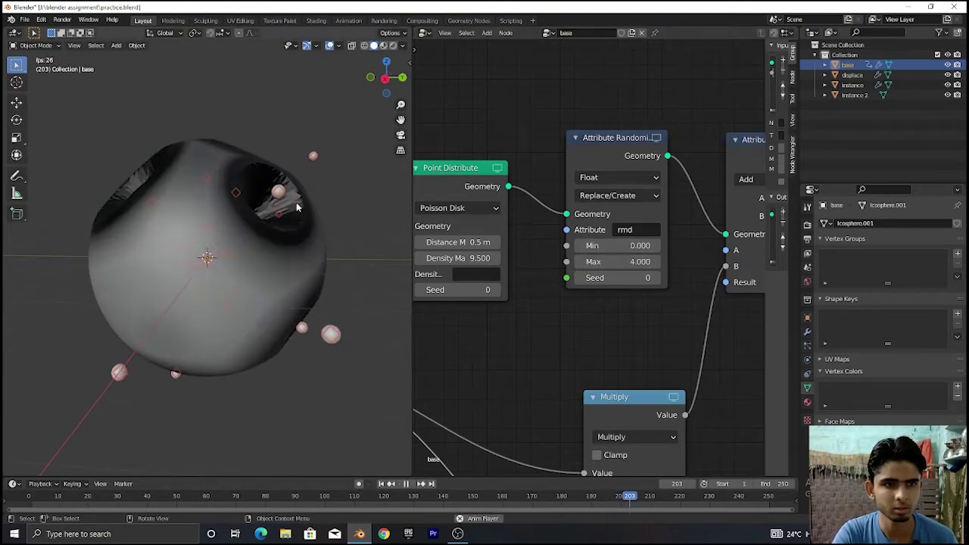
key("space")
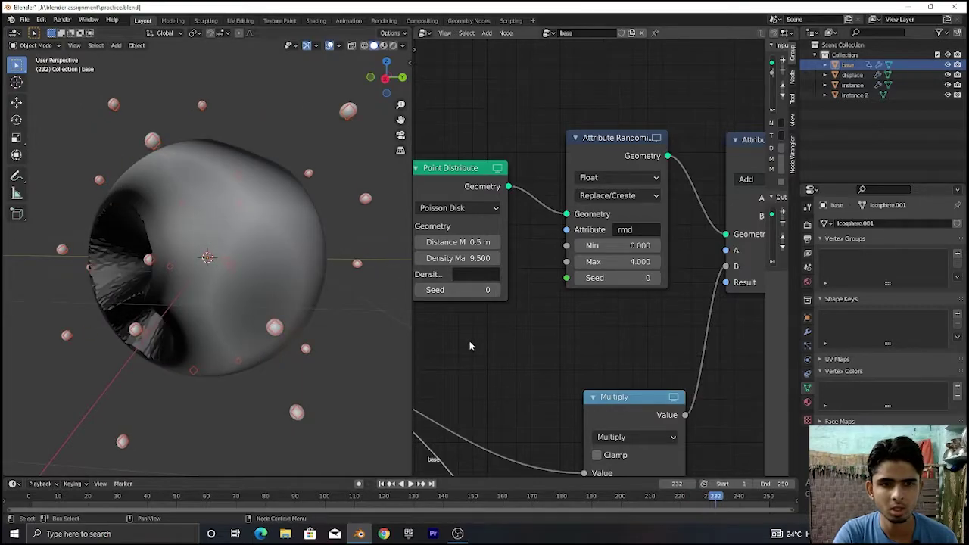
Step: Try a Y scale of 0.7 on the Transform node in the base tree and undo it
scroll(465, 335, "down", 3)
scroll(569, 347, "down", 4)
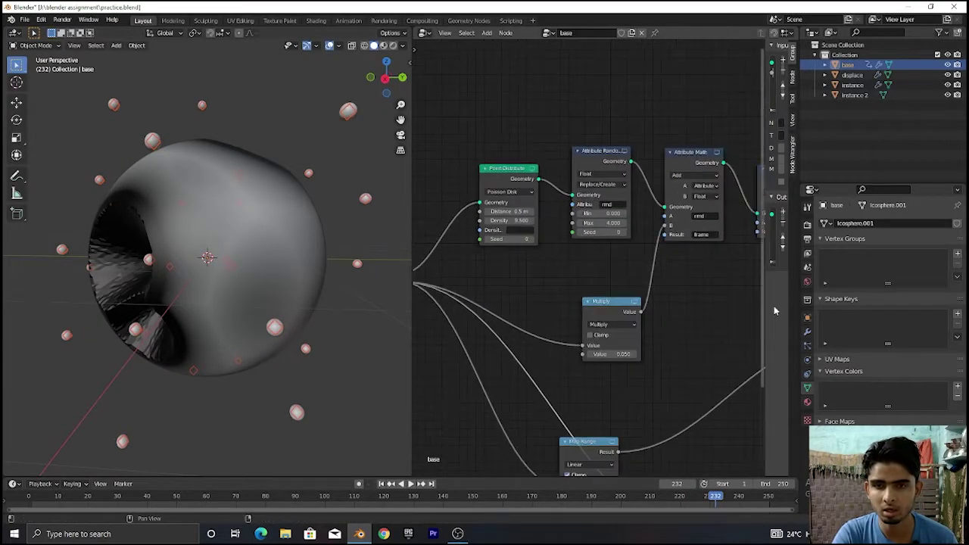
middle_click_drag(733, 294, 598, 391)
scroll(587, 269, "up", 2)
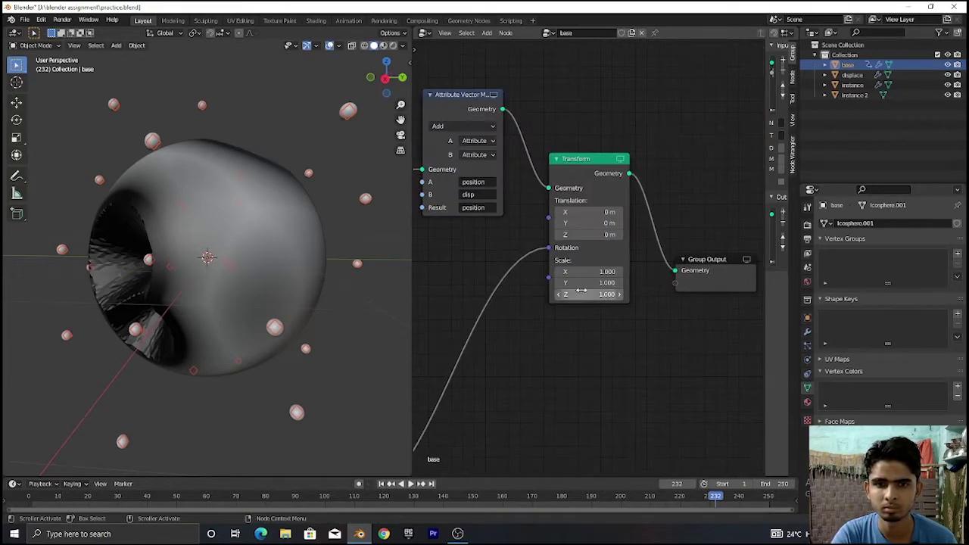
key("ctrl+z")
key("ctrl+z")
key("ctrl+z")
key("ctrl+z")
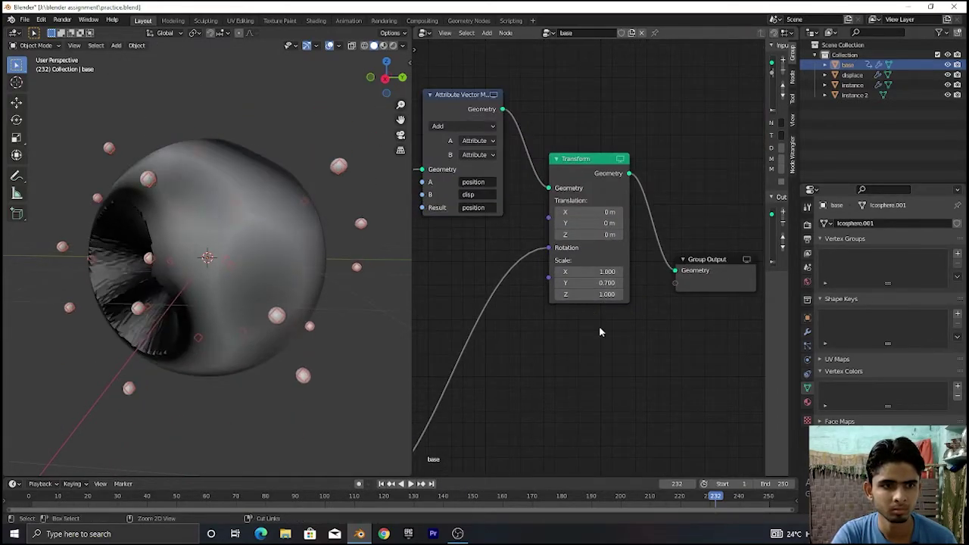
Step: Try a different Distance Min on the base tree's Point Distribute node and undo the change
scroll(583, 352, "down", 2)
middle_click_drag(574, 361, 595, 414)
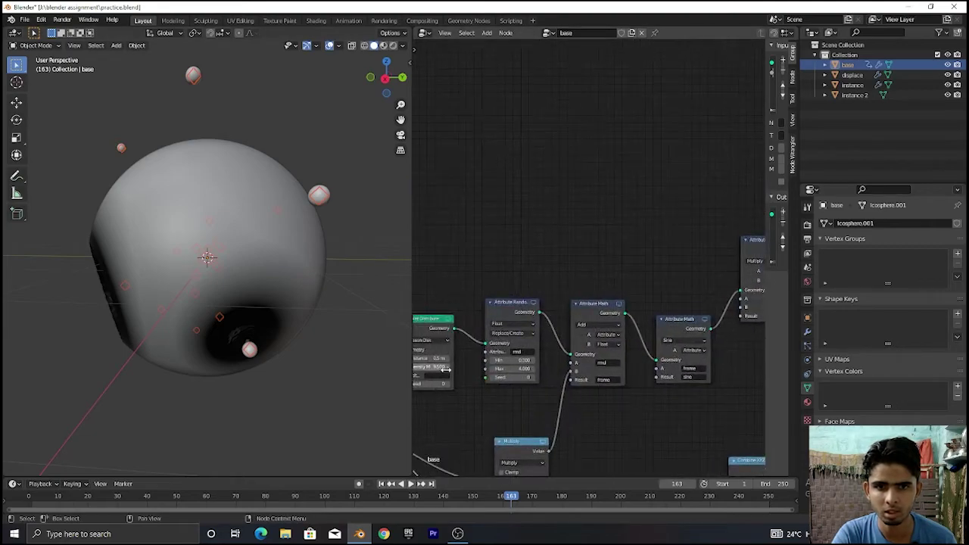
middle_click_drag(476, 406, 608, 358)
scroll(553, 344, "up", 2)
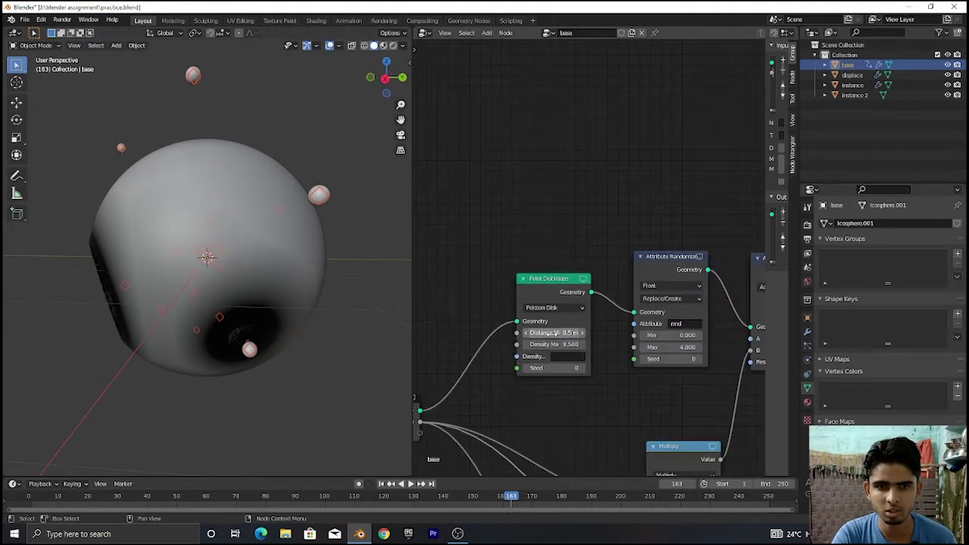
left_click_drag(554, 334, 515, 334)
key("ctrl+z")
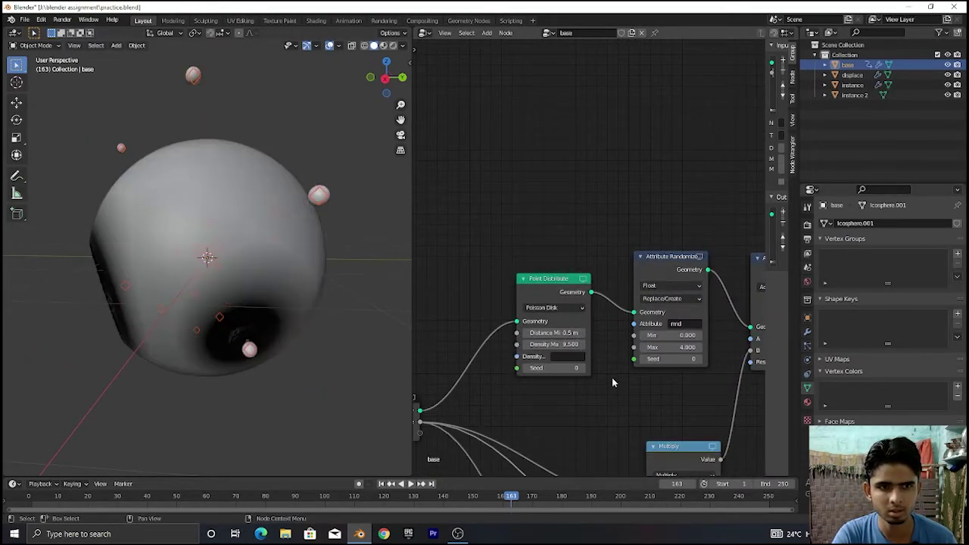
Step: Orbit around the displaced sphere and preview its animation in material preview shading
scroll(612, 382, "down", 3)
middle_click_drag(580, 402, 626, 333)
scroll(617, 336, "down", 5)
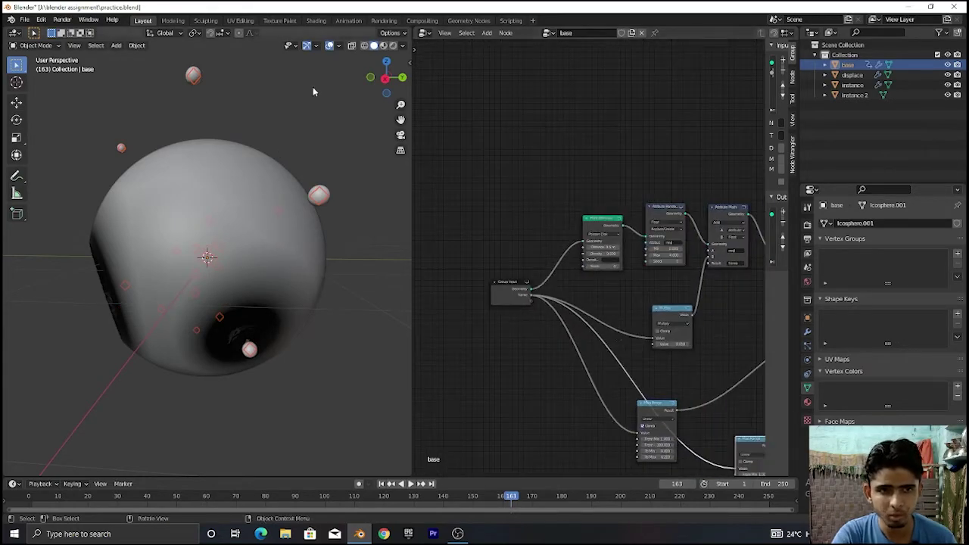
left_click_drag(385, 79, 434, 162)
scroll(434, 162, "down", 2)
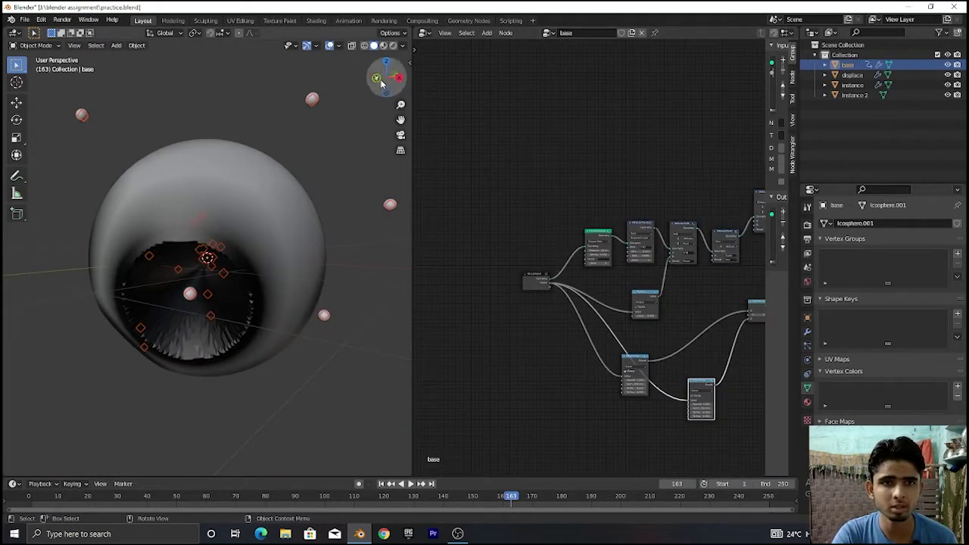
left_click_drag(382, 84, 305, 145)
left_click(384, 46)
key("space")
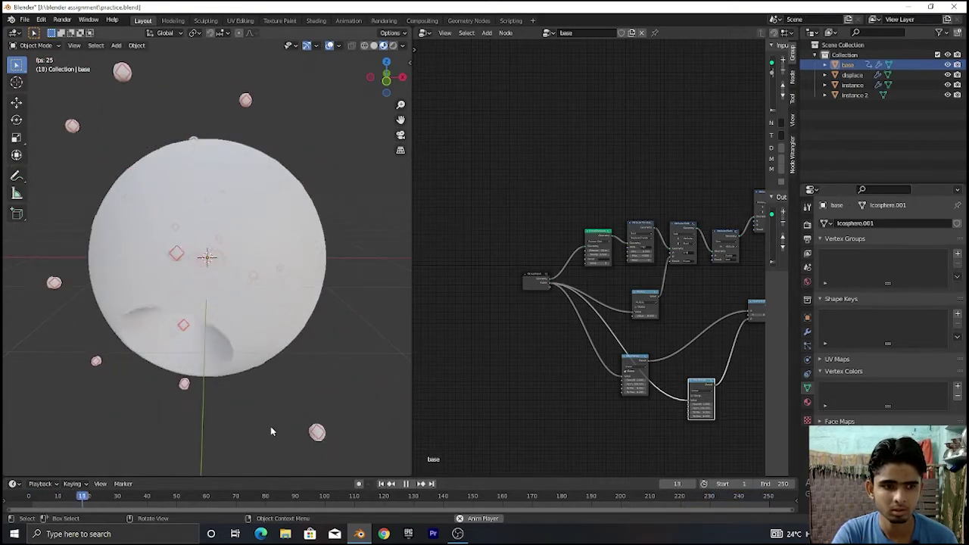
key("space")
Step: In the displace object's node tree, lower the Attribute Color Ramp's black stop to about 0.186 and return the viewport to solid shading
scroll(569, 304, "down", 2)
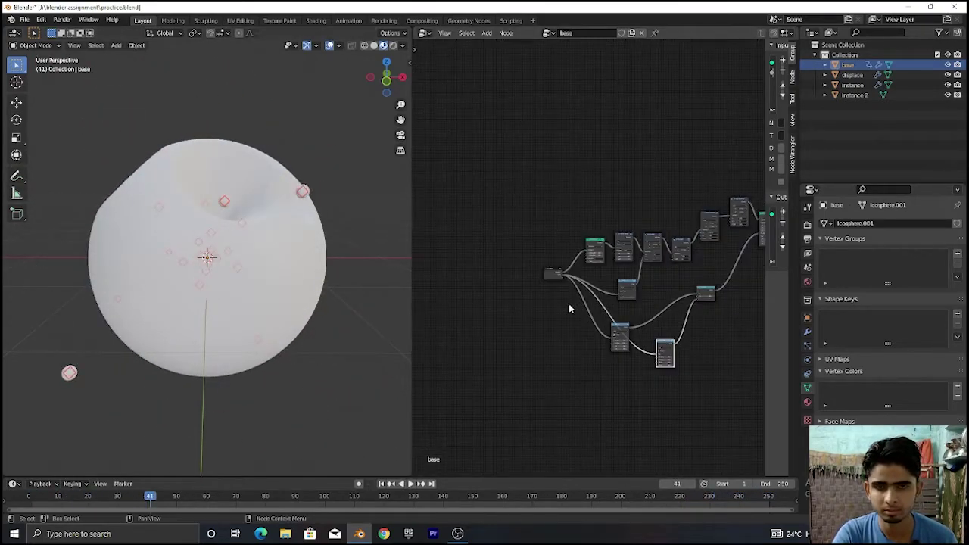
left_click(852, 75)
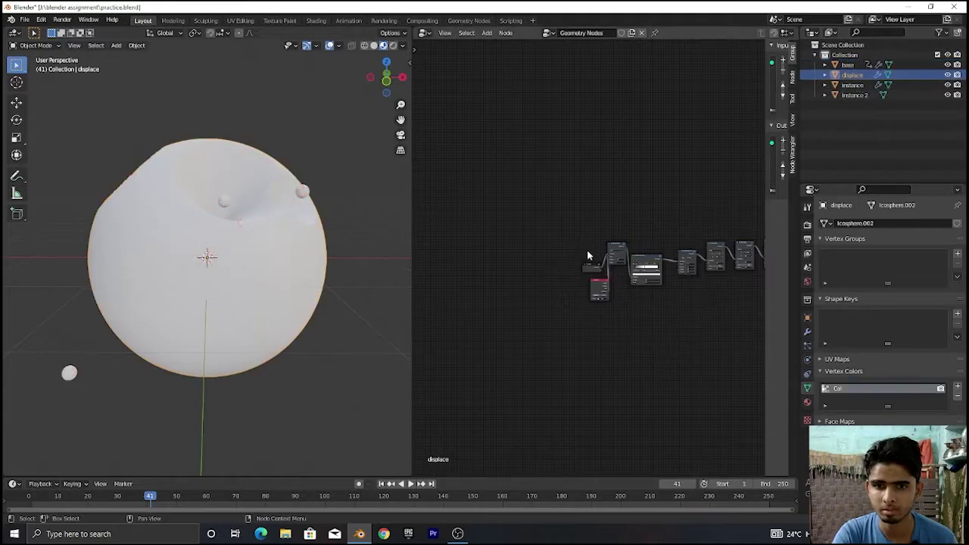
scroll(588, 256, "down", 5)
middle_click_drag(637, 300, 511, 292)
scroll(512, 293, "up", 12)
middle_click_drag(444, 313, 342, 371)
scroll(640, 322, "up", 2)
scroll(478, 318, "up", 2)
scroll(628, 301, "down", 2)
middle_click_drag(707, 385, 768, 382)
scroll(196, 314, "up", 3)
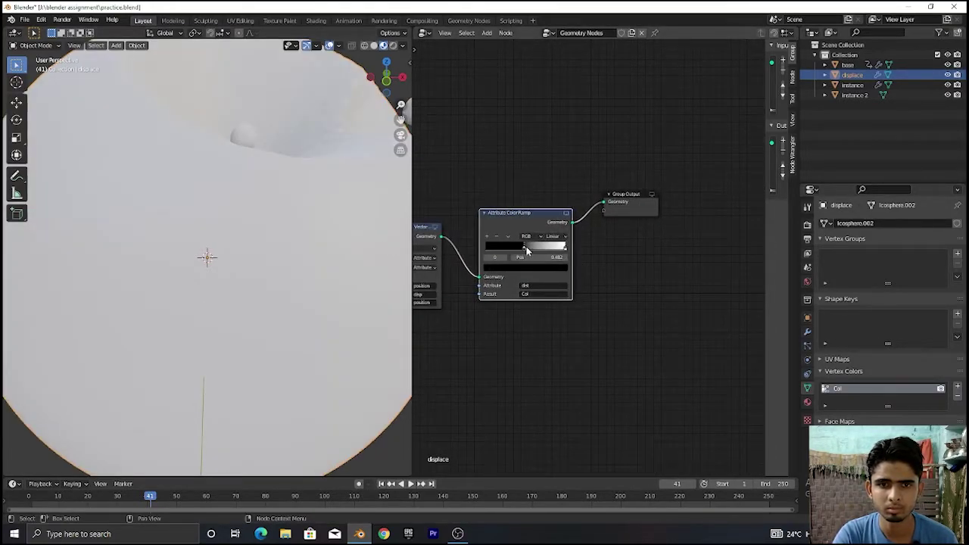
left_click(374, 46)
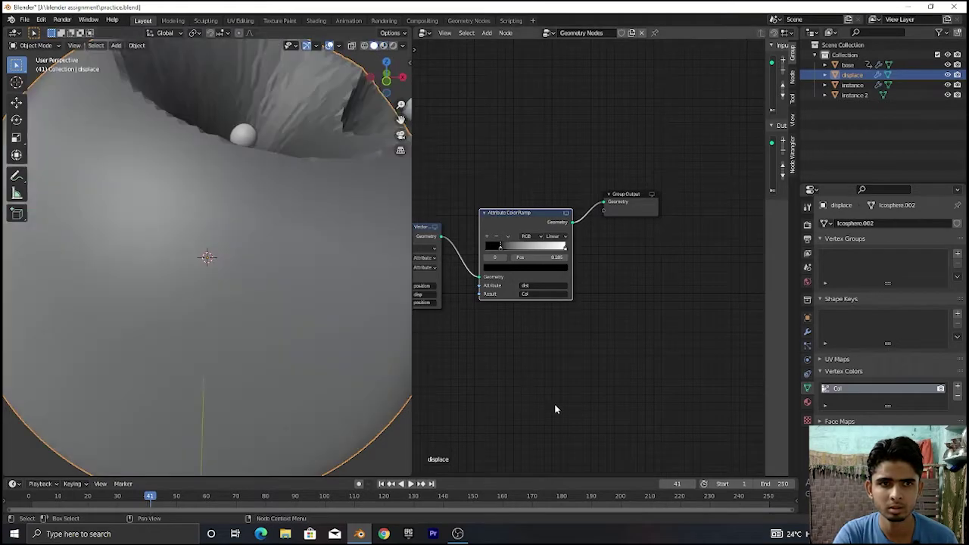
Step: Shift the Attribute Color Ramp's black stop slightly lower, pull the white stop inward and widen the node
scroll(552, 372, "down", 2)
scroll(579, 306, "up", 1)
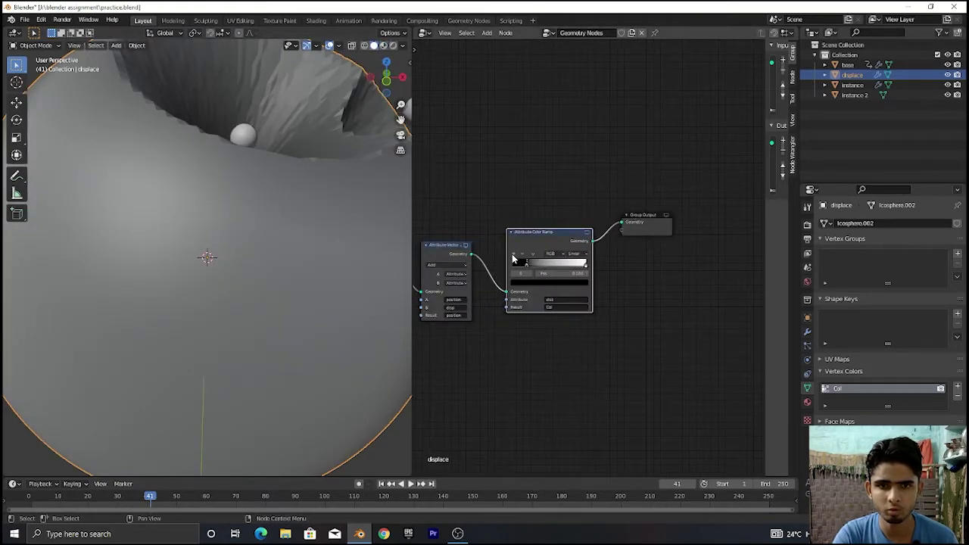
left_click_drag(561, 269, 547, 268)
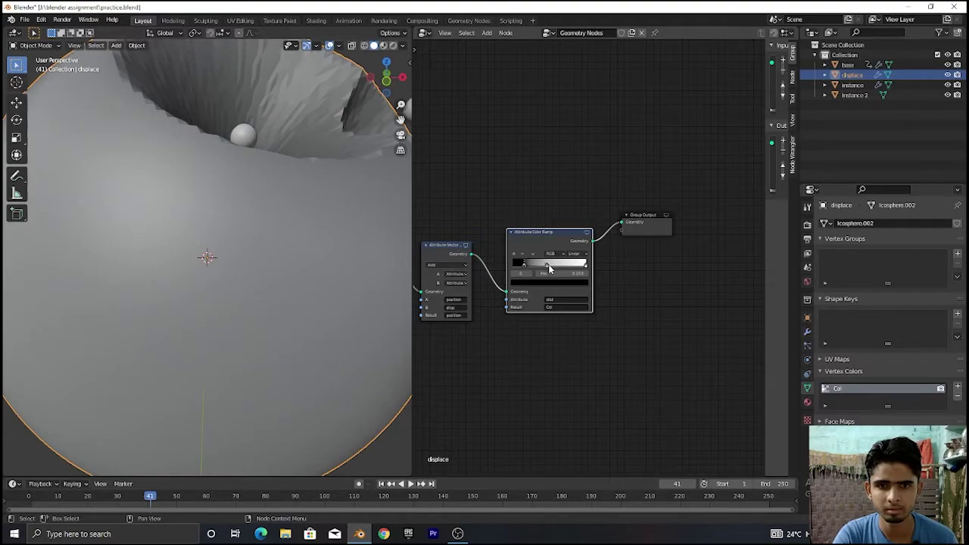
left_click(573, 269)
left_click_drag(588, 269, 640, 293)
scroll(640, 293, "down", 4)
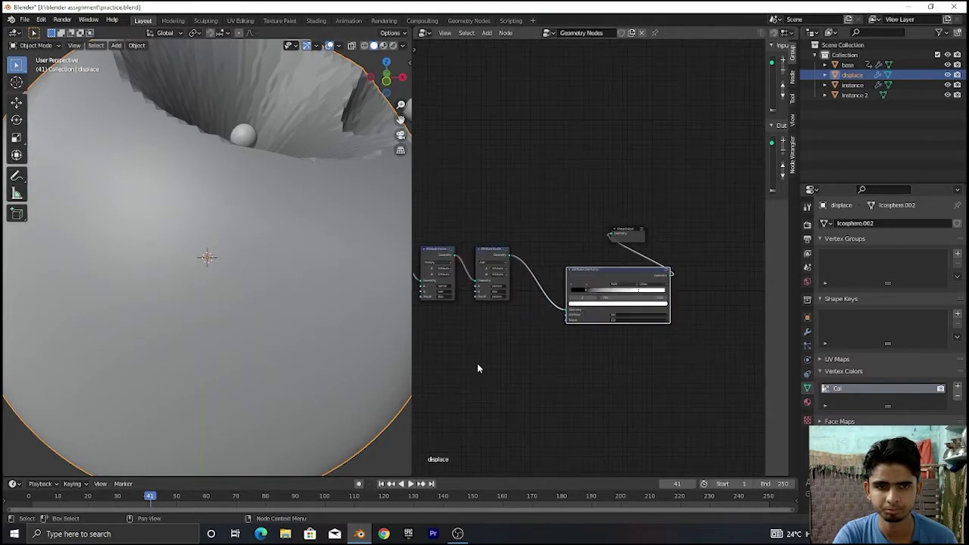
Step: Play the animation and examine the whole displaced sphere with its surrounding points from a wider angle
scroll(232, 256, "down", 6)
scroll(233, 256, "up", 2)
middle_click_drag(232, 255, 203, 159)
key("space")
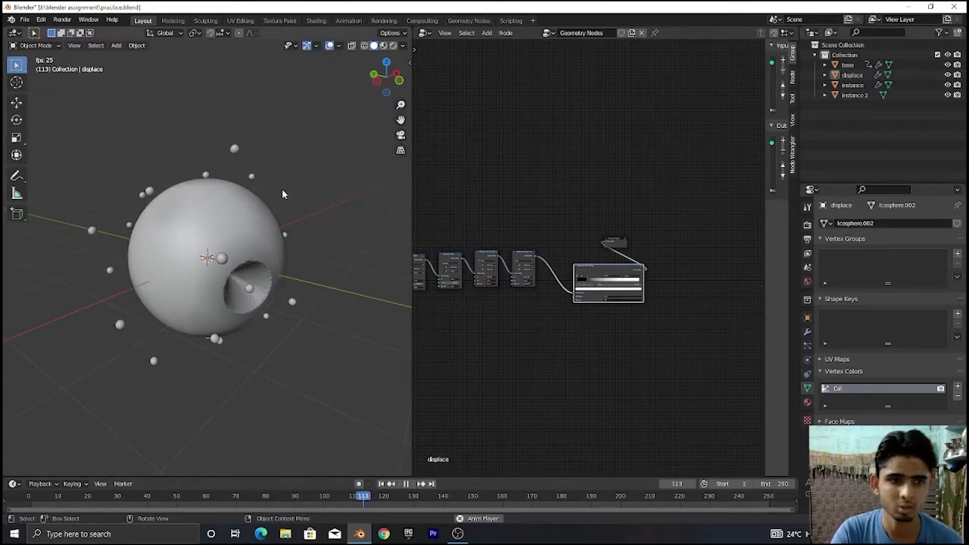
key("space")
Step: Switch the node area to the Shader Editor and create a new material for the displace sphere
left_click(424, 33)
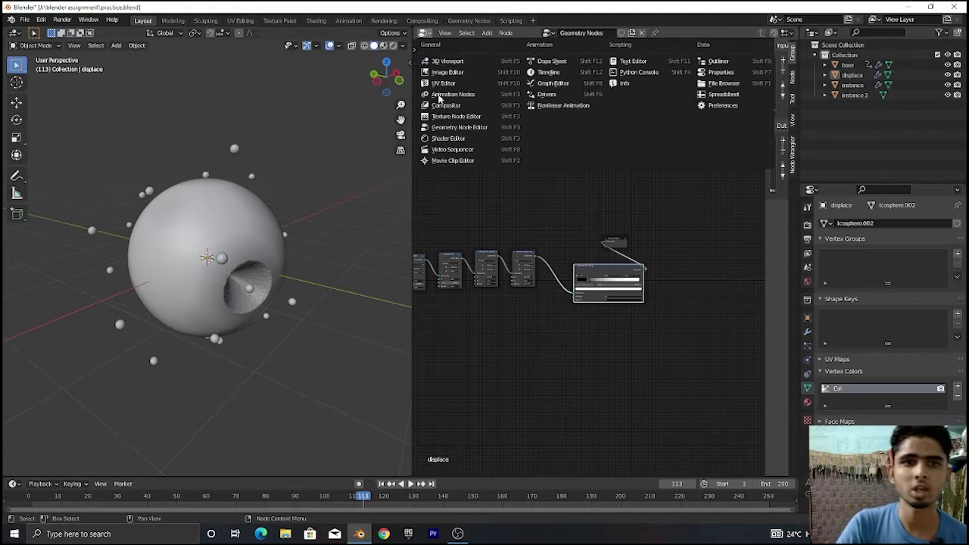
left_click(466, 140)
left_click(255, 229)
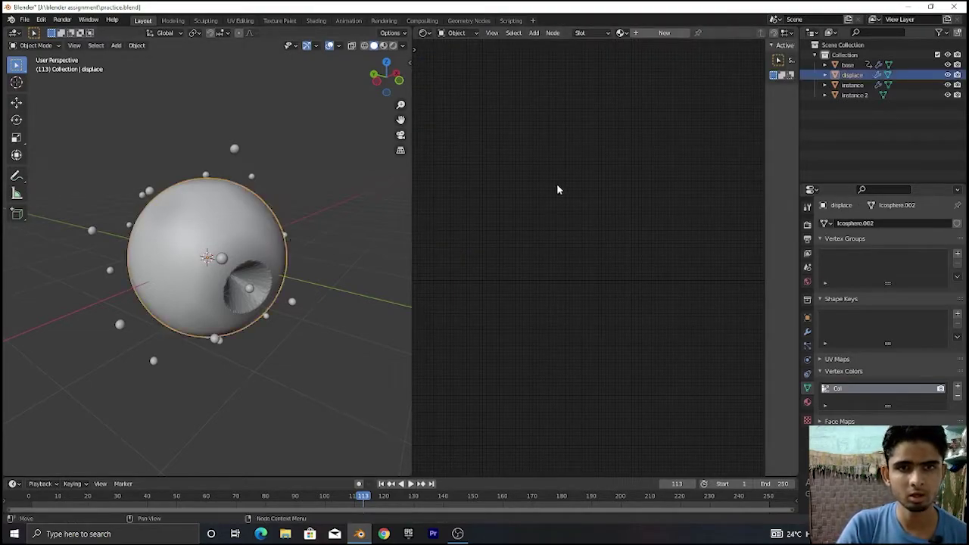
left_click(664, 33)
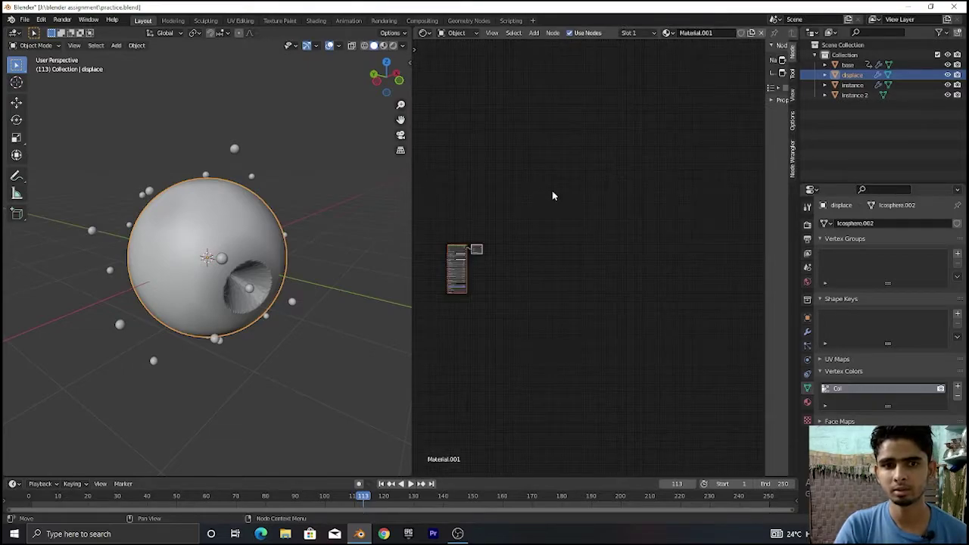
Step: Add an Image Texture node, connect its Color to the Principled BSDF's Base Color and show the sphere in material preview
middle_click_drag(553, 196, 653, 171)
scroll(649, 182, "up", 14)
middle_click_drag(615, 234, 705, 240)
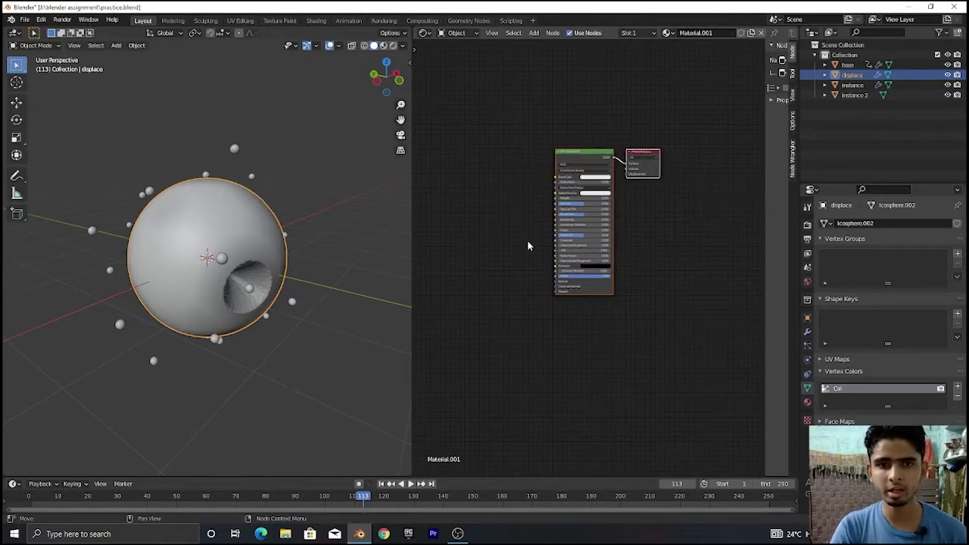
key("shift+a")
left_click(486, 224)
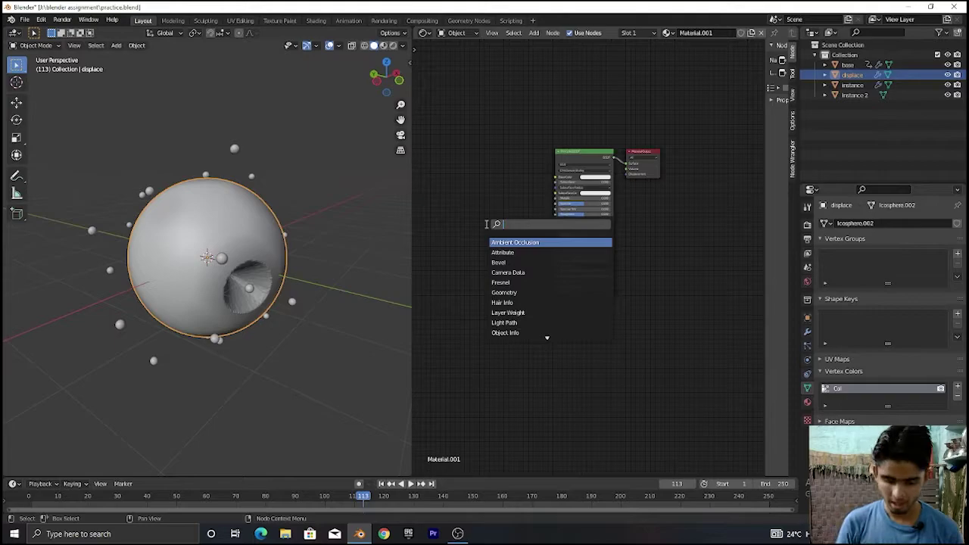
key("Return")
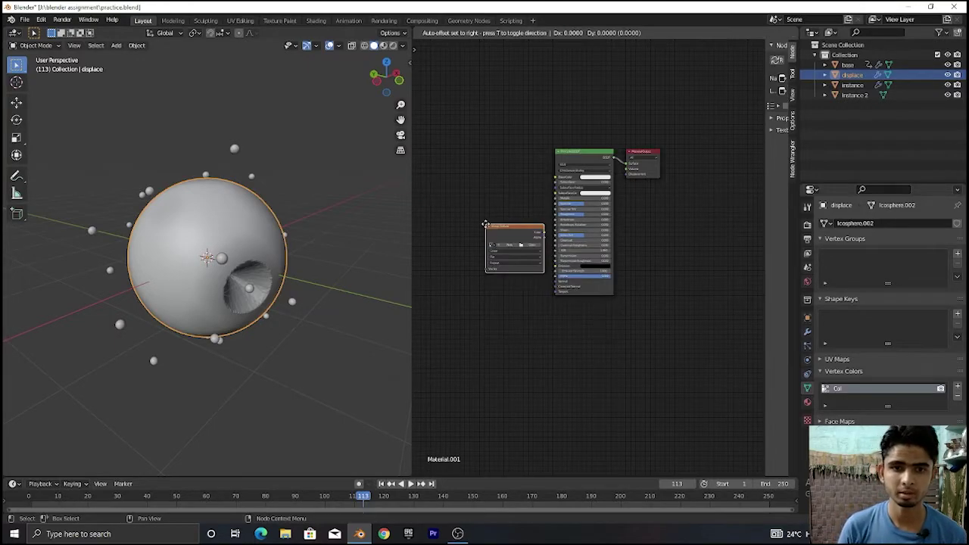
left_click(466, 189)
scroll(477, 184, "up", 1)
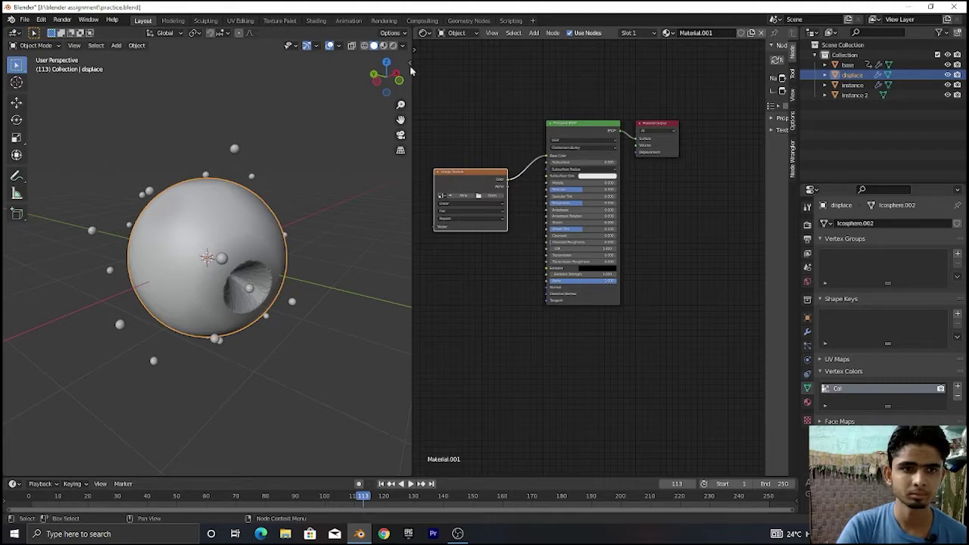
left_click(384, 45)
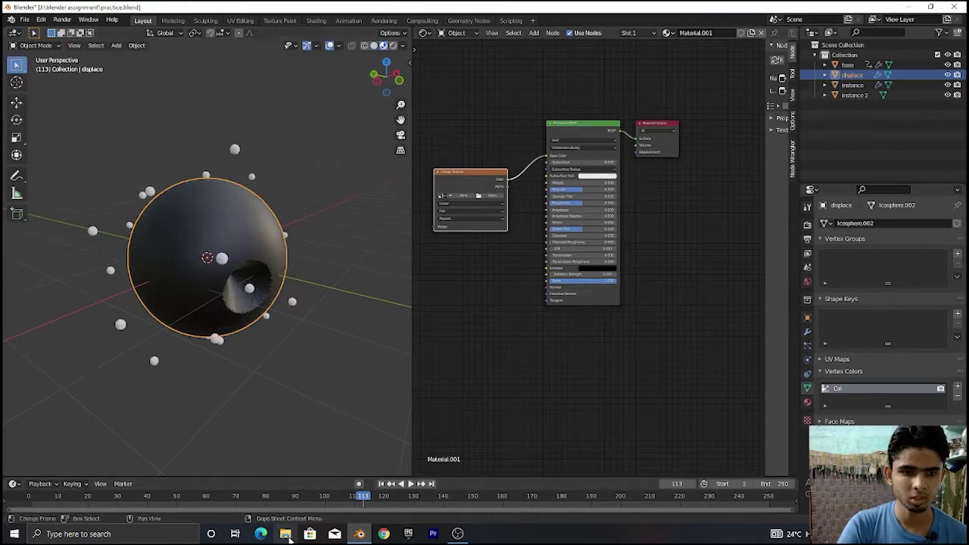
Step: Switch to File Explorer, look through Local Disk (J:) for texture images and close the window
key("super+e")
left_click(47, 249)
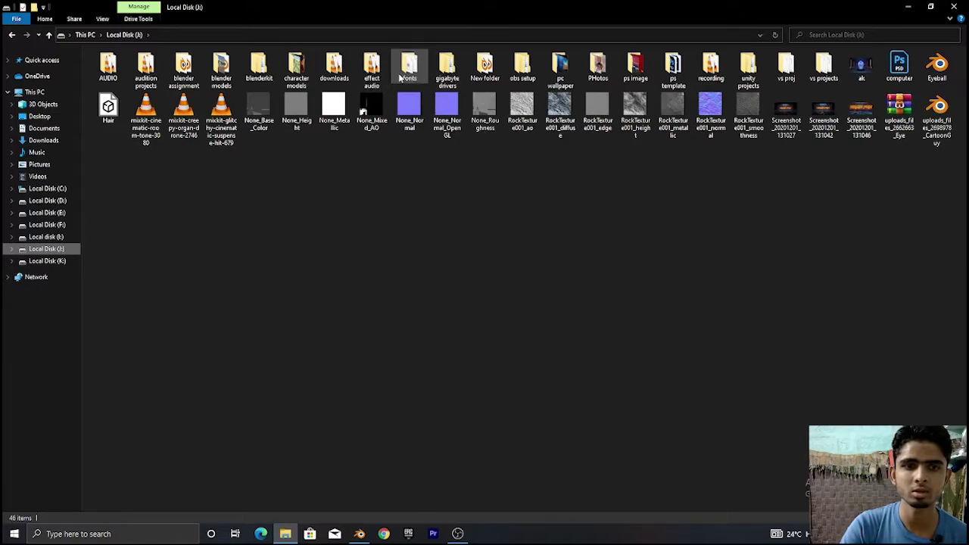
left_click(956, 7)
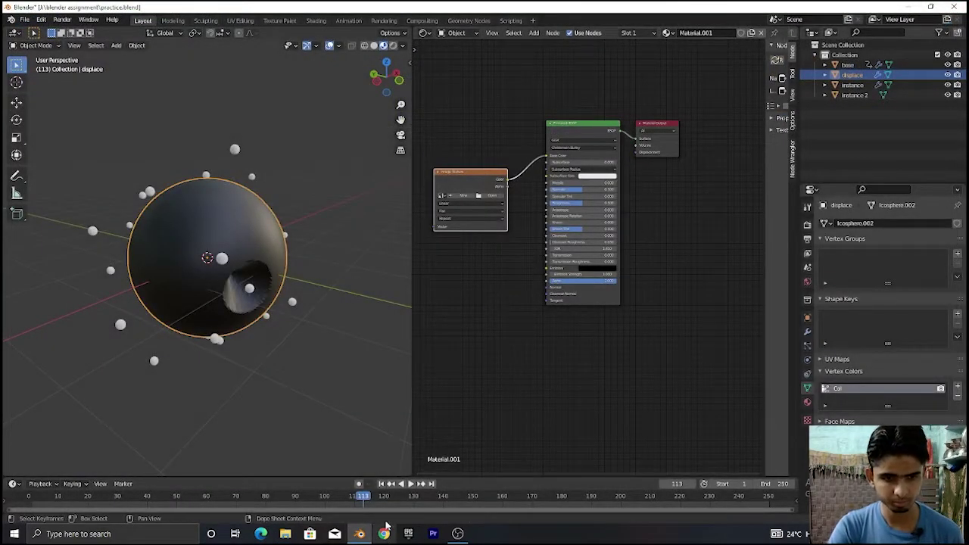
Step: Browse New folder, character models and their textures subfolders for an image to load into the Image Texture node
left_click(493, 196)
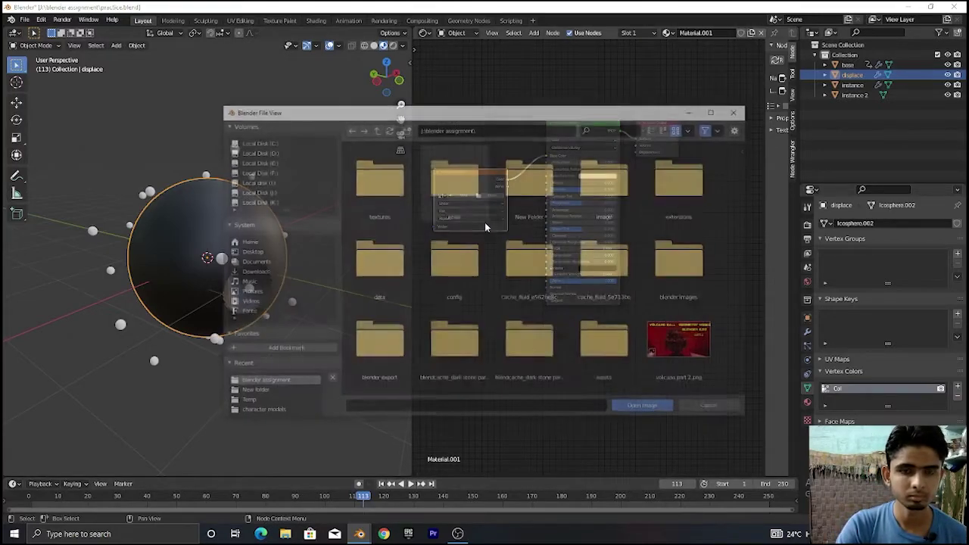
scroll(520, 293, "down", 5)
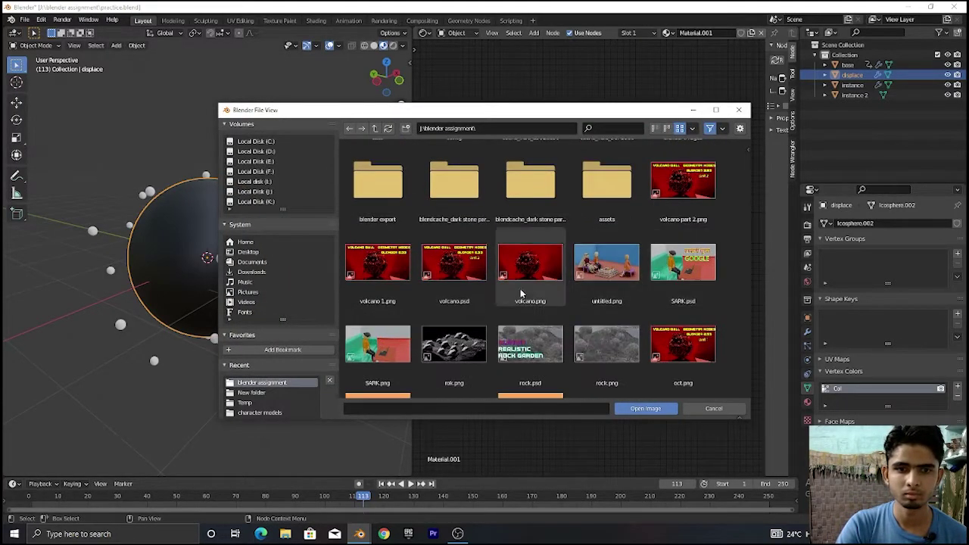
left_click(288, 392)
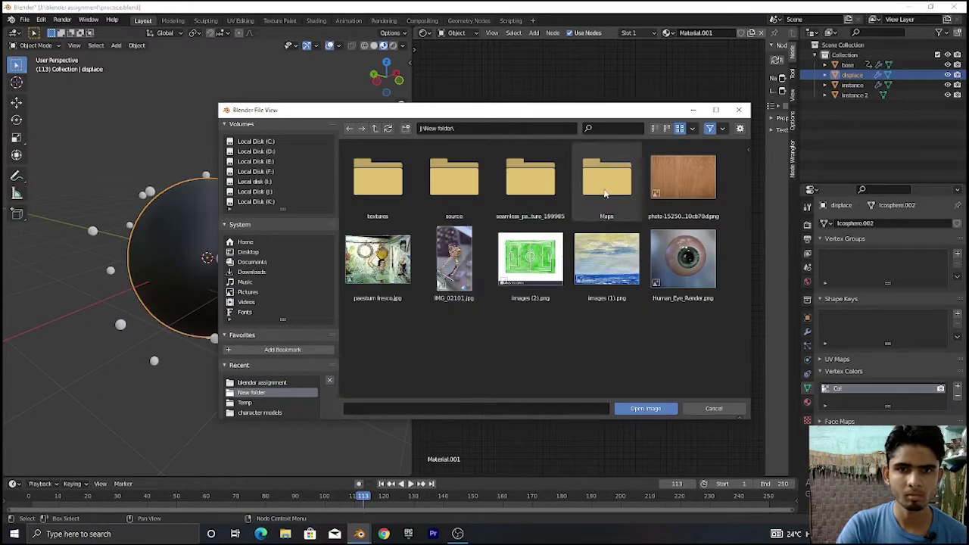
double_click(379, 182)
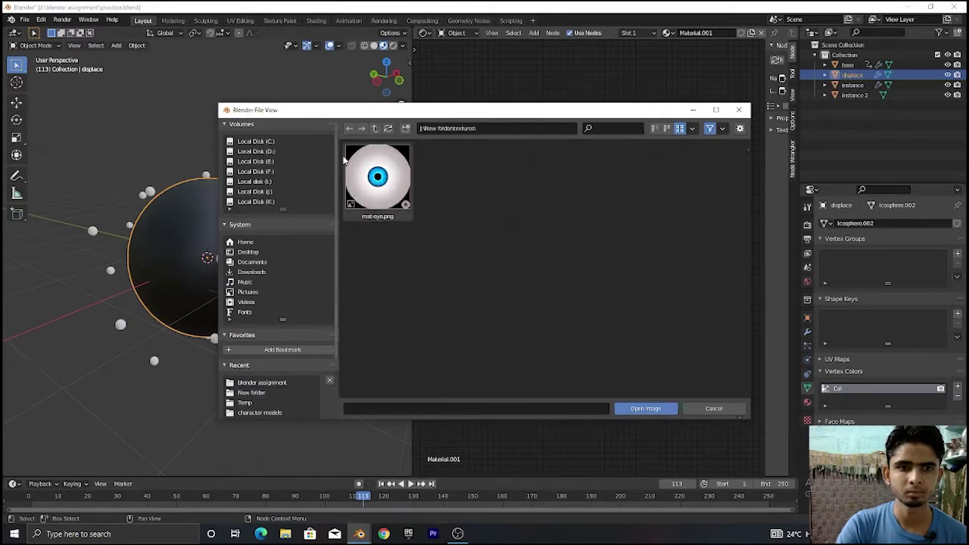
left_click(349, 128)
scroll(274, 333, "down", 4)
left_click(271, 352)
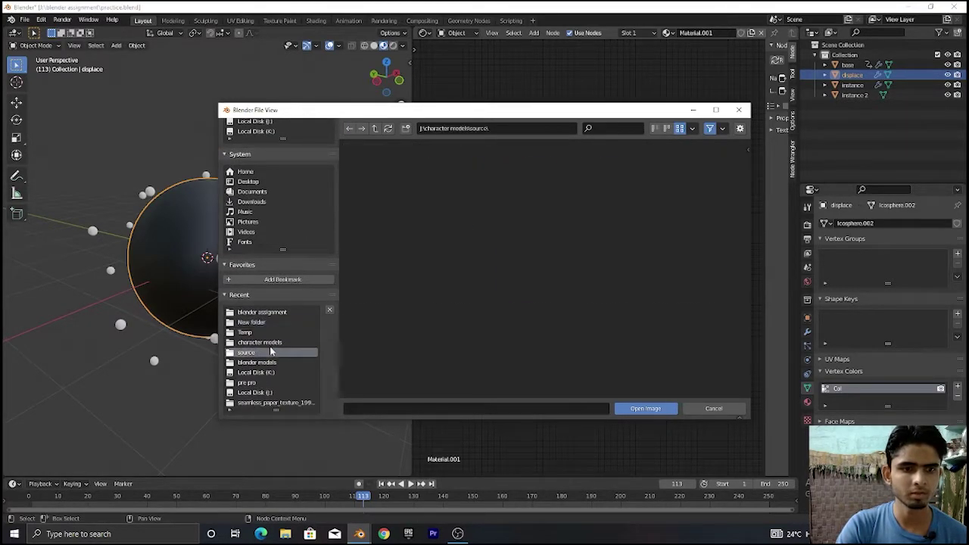
left_click(274, 343)
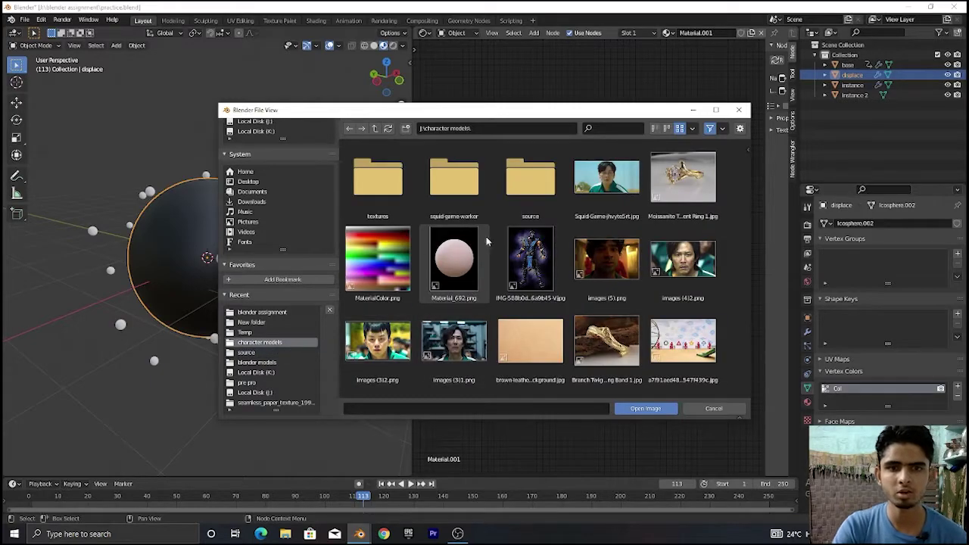
double_click(378, 178)
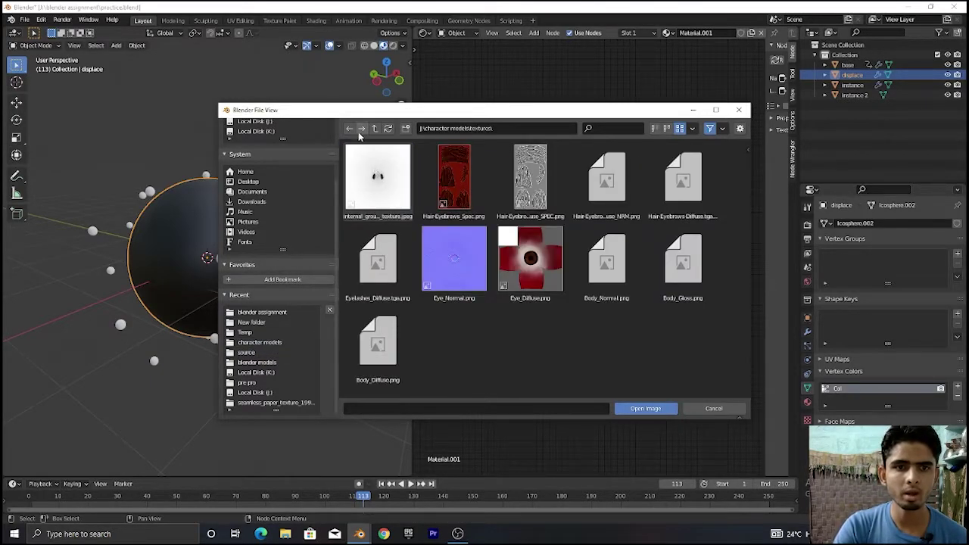
Step: Look through blender models, Local Disk (K:), pre pro and Local Disk (J:) for textures, close the image browser and switch to File Explorer
left_click(273, 363)
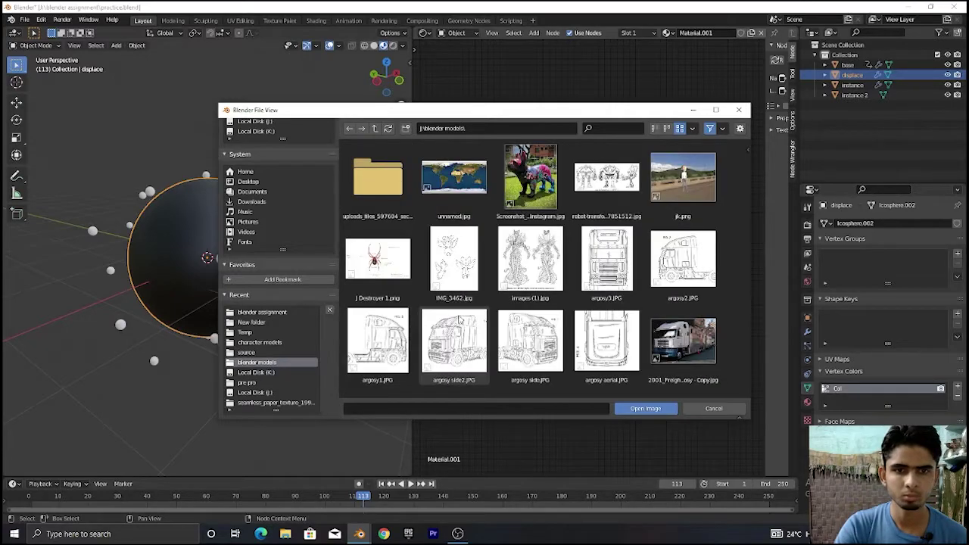
scroll(459, 318, "down", 5)
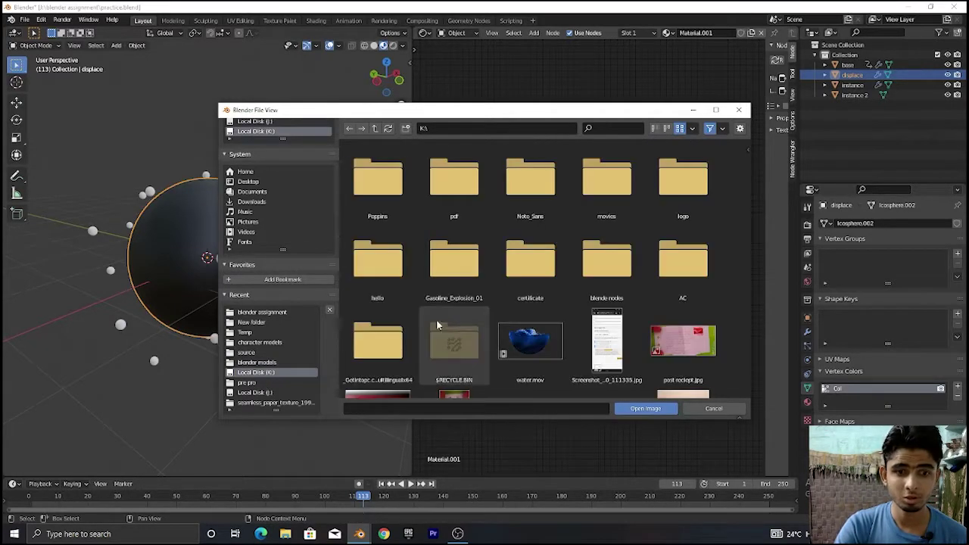
scroll(481, 327, "down", 5)
scroll(482, 328, "up", 3)
scroll(481, 328, "up", 2)
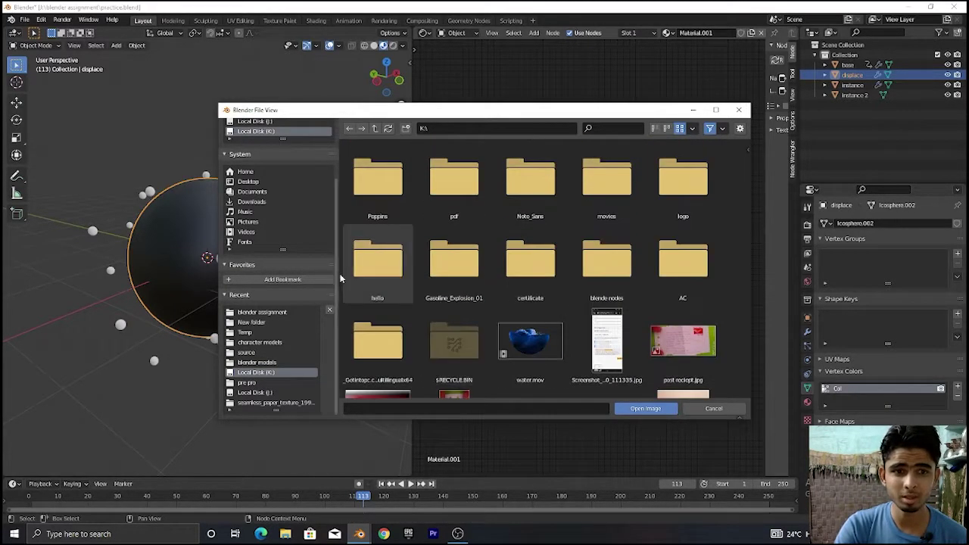
left_click(247, 382)
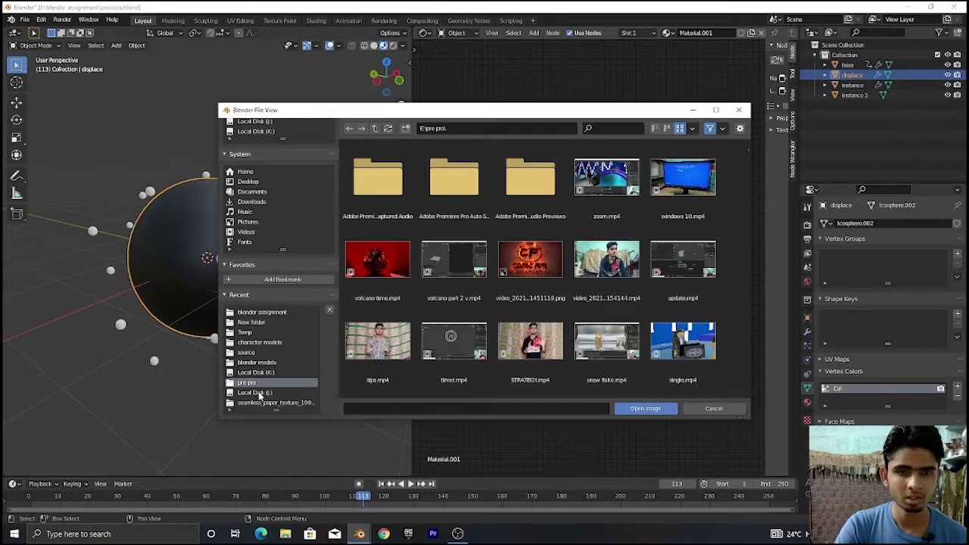
scroll(447, 287, "down", 10)
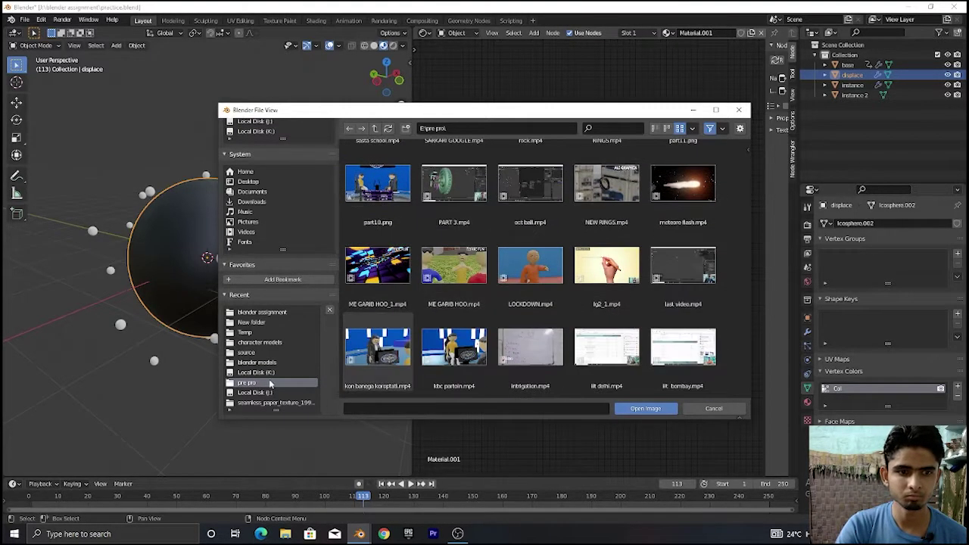
left_click(265, 393)
scroll(455, 220, "down", 1)
scroll(485, 235, "up", 1)
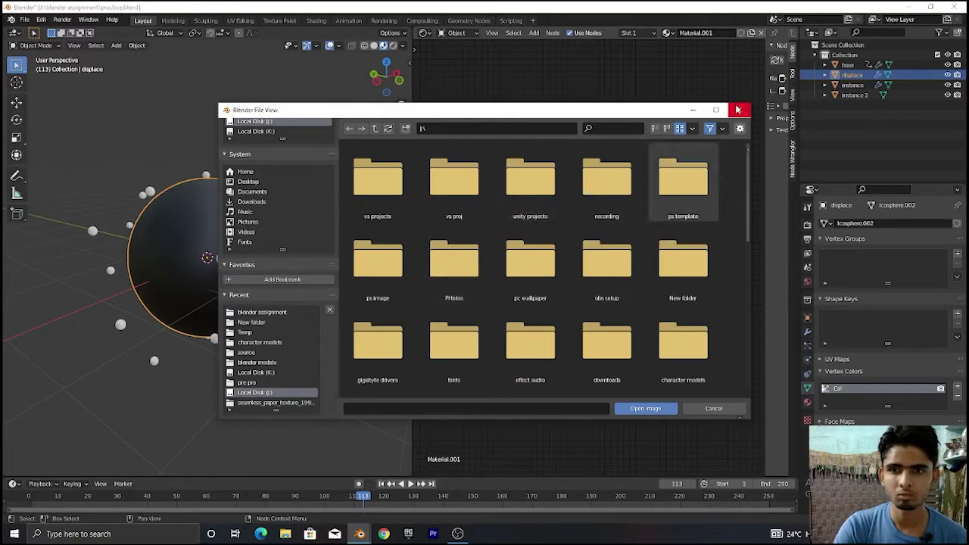
left_click(738, 109)
left_click(285, 534)
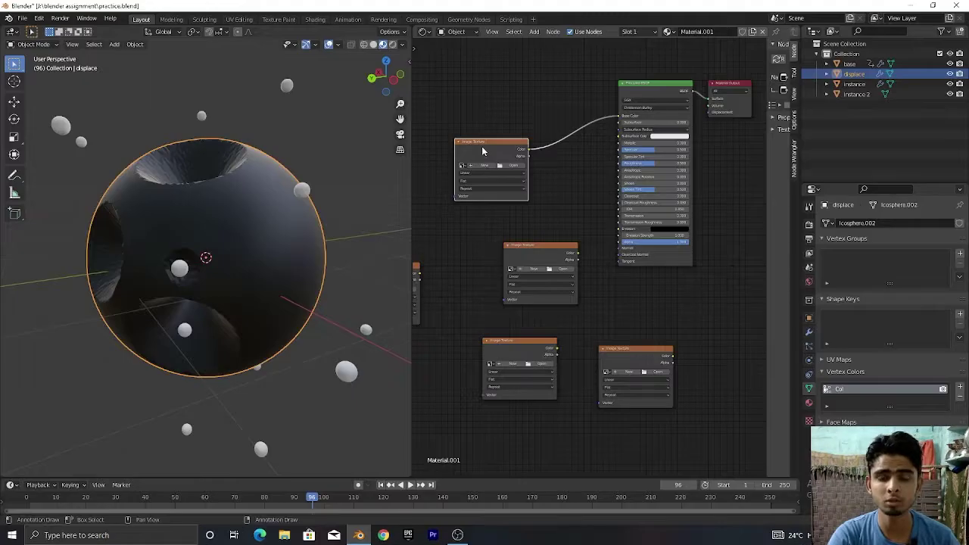
Step: Load Lava_001_COLOR.png from the dm folder into the Image Texture node that feeds the Base Color
left_click_drag(483, 148, 499, 122)
left_click(533, 144)
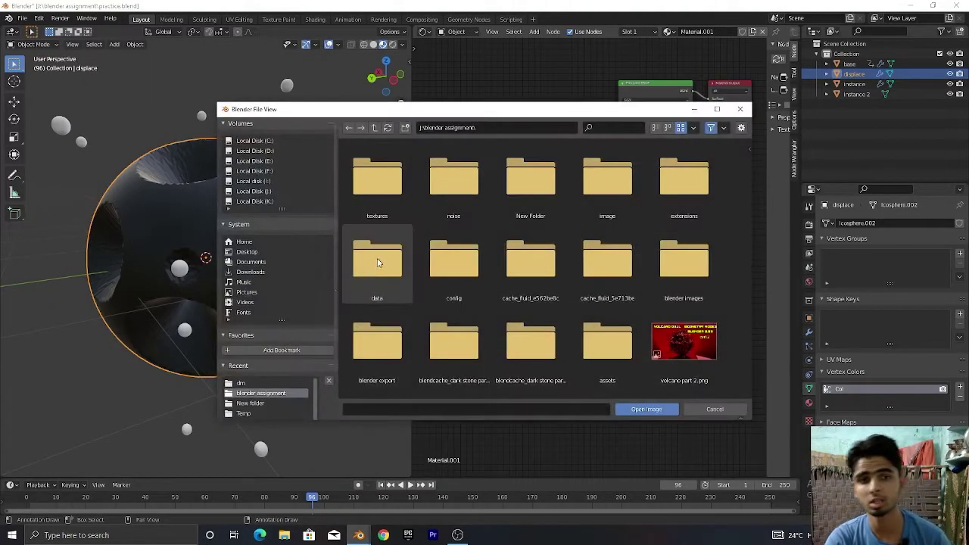
left_click(270, 384)
scroll(506, 367, "down", 5)
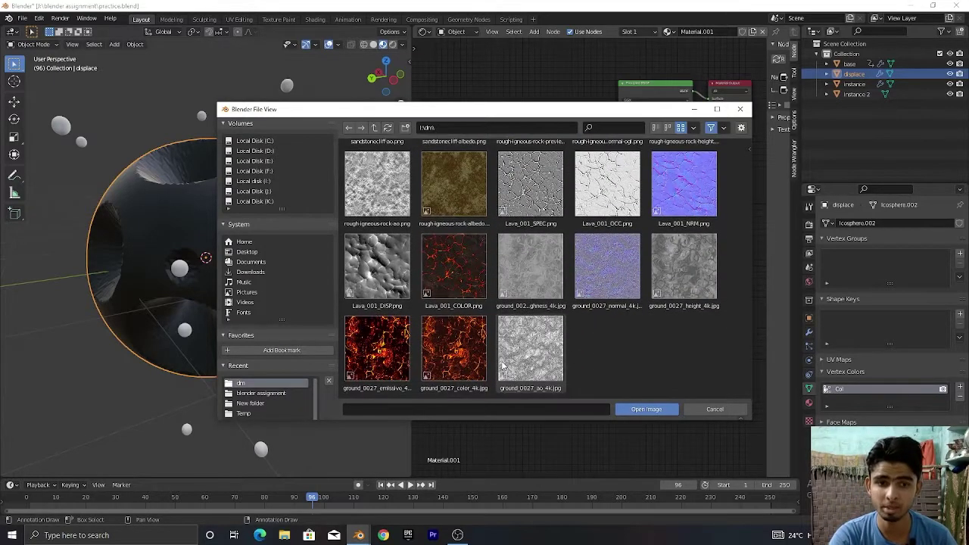
double_click(455, 289)
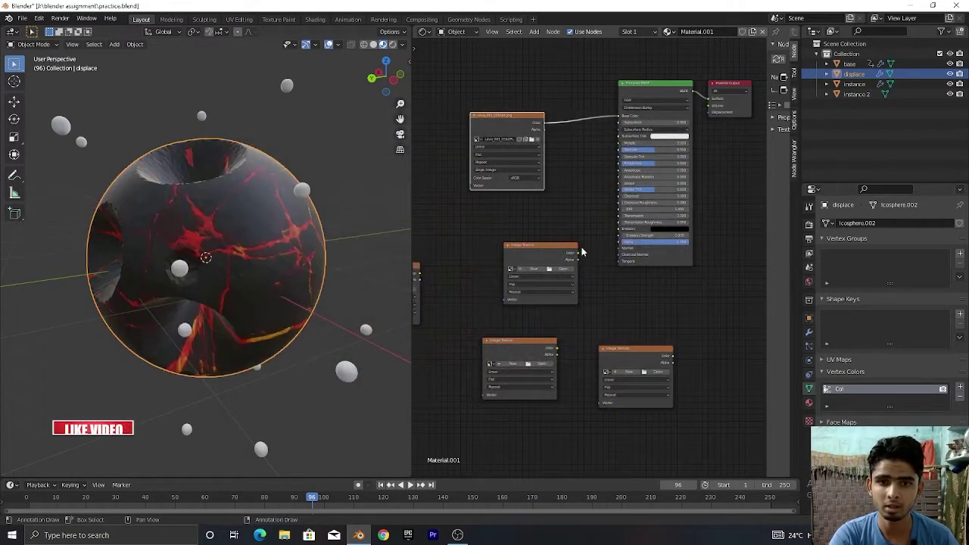
Step: Connect a second Image Texture's Color to the Principled BSDF's Roughness and load ground_0027_roughness_4k.jpg into it
mouse_move(578, 253)
left_mouse_down()
mouse_move(612, 157)
mouse_move(618, 163)
left_mouse_up()
left_click(563, 274)
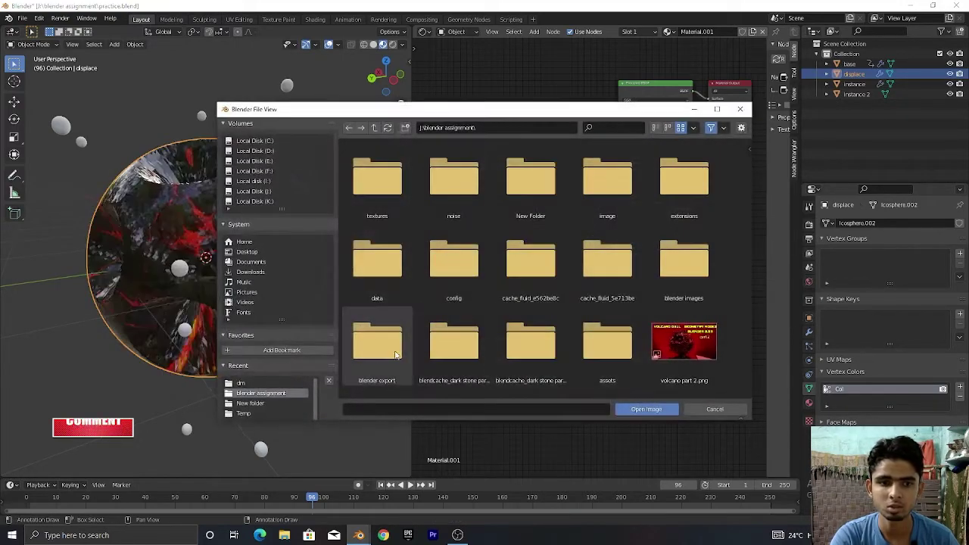
left_click(296, 384)
scroll(503, 324, "down", 5)
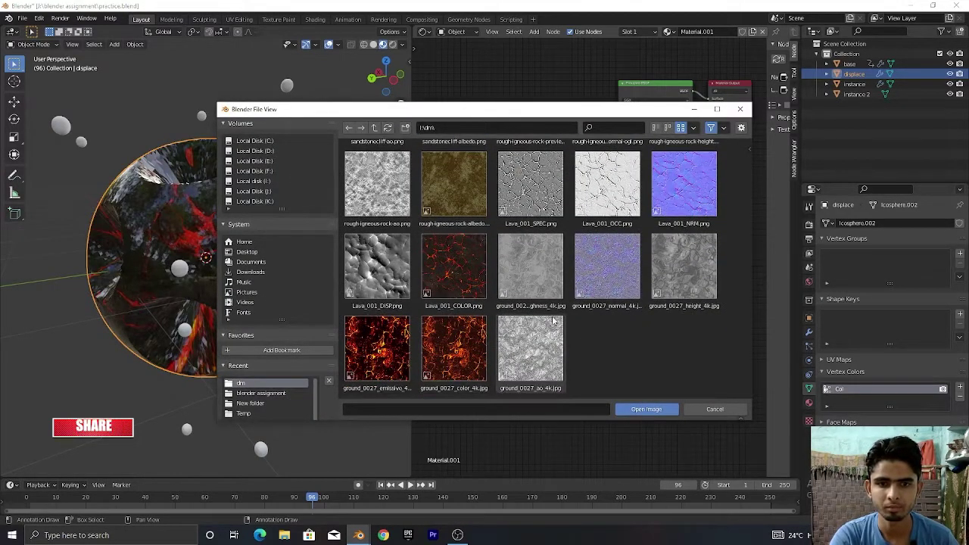
double_click(543, 279)
Step: Add a Bump node beside the image textures and connect its Normal output to the Principled BSDF's Normal
key("shift+a")
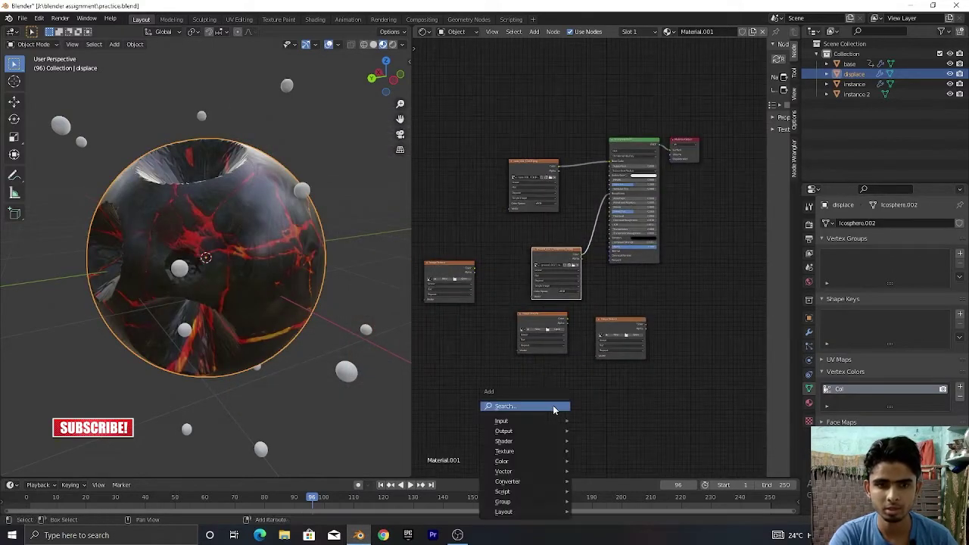
mouse_move(555, 407)
type("disp")
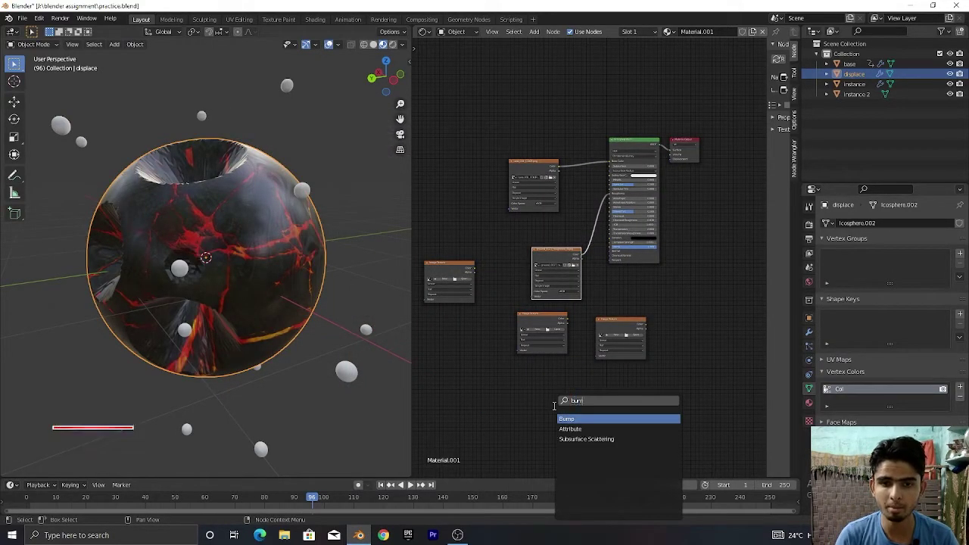
key("Return")
left_click(608, 282)
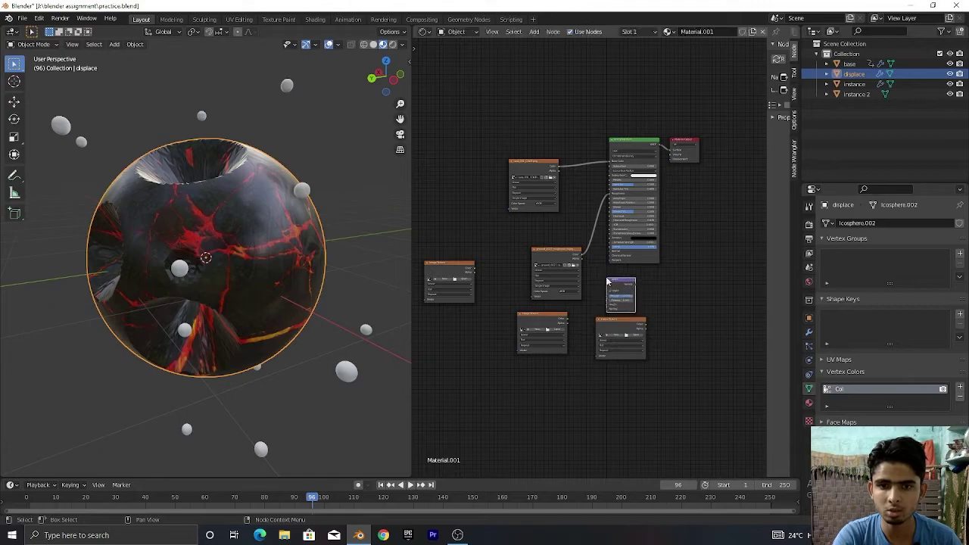
left_click_drag(564, 256, 553, 236)
left_click_drag(618, 287, 588, 277)
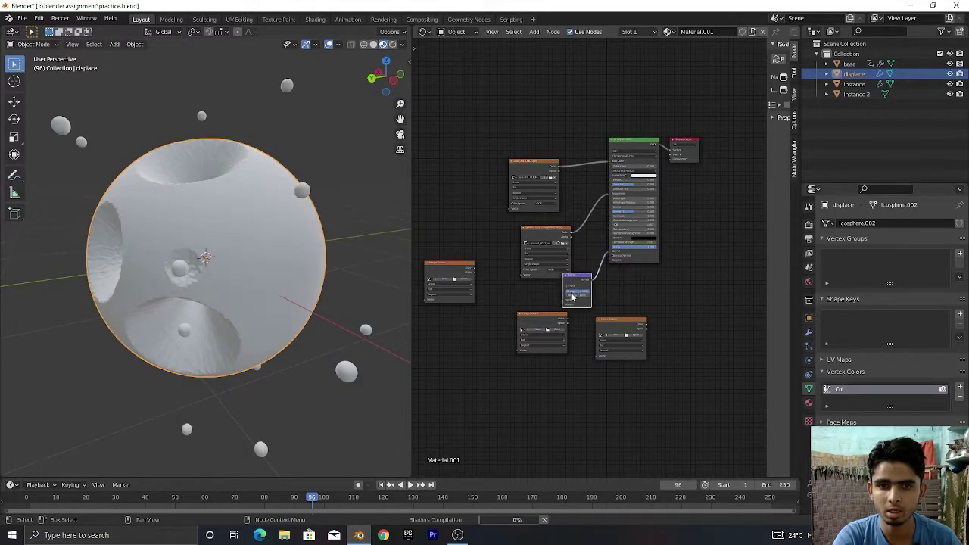
Step: Load ground_0027_normal_4k.jpg into the Image Texture below the roughness texture and connect its Color to the Bump node's Normal
scroll(590, 269, "up", 3)
left_click_drag(551, 353, 511, 356)
left_click(511, 352)
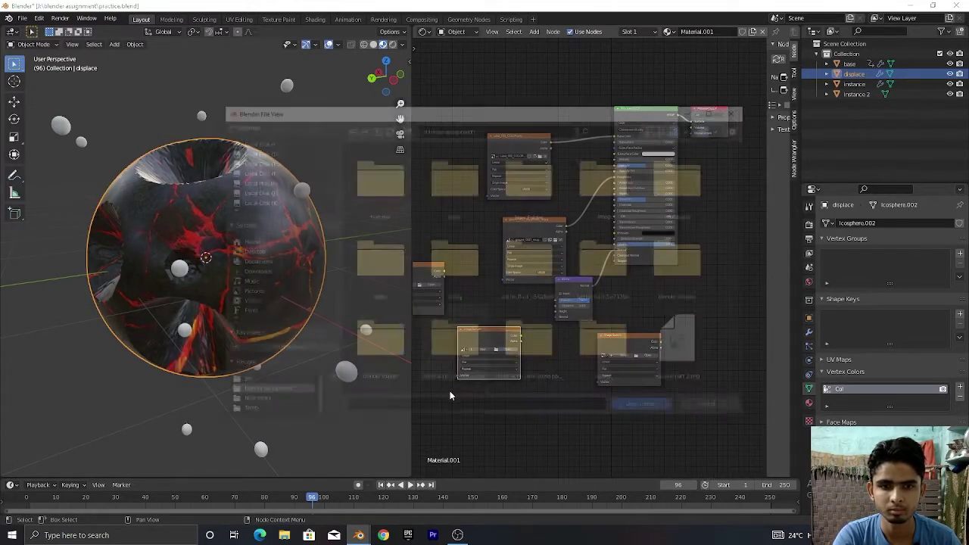
left_click(261, 382)
scroll(512, 326, "down", 5)
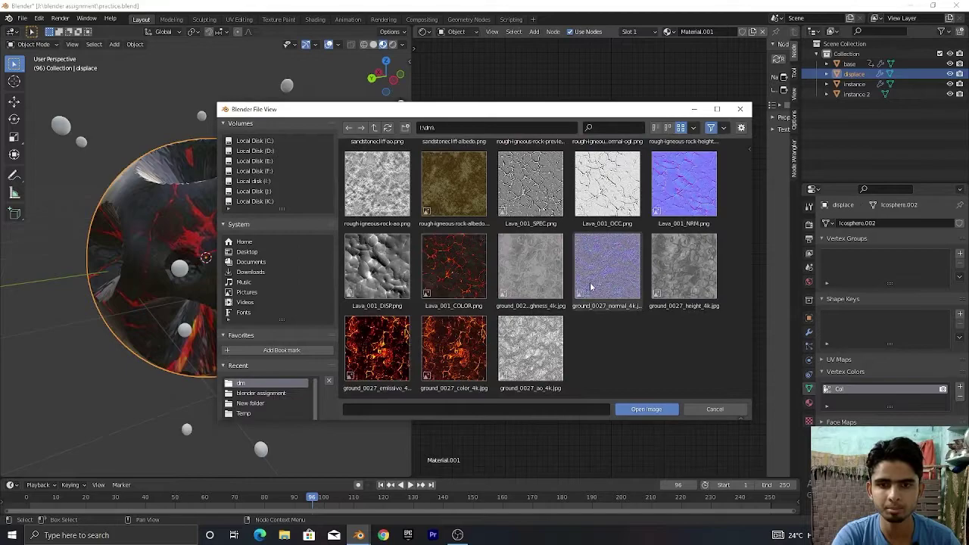
double_click(591, 284)
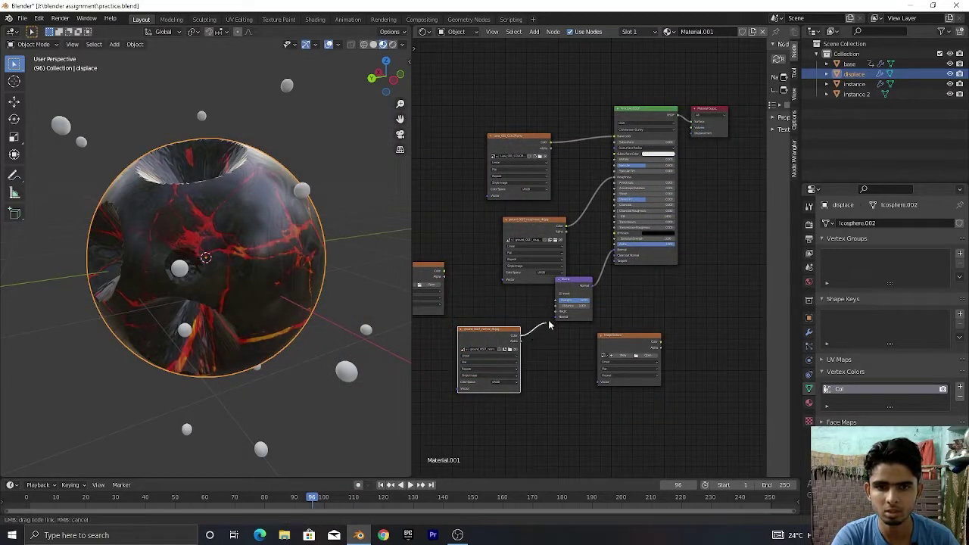
left_click_drag(519, 339, 557, 316)
Step: Move another empty Image Texture below the Bump node, load ground_0027_height_4k.jpg and connect its Color to the Bump's Height
left_click_drag(615, 342, 543, 382)
left_click(579, 403)
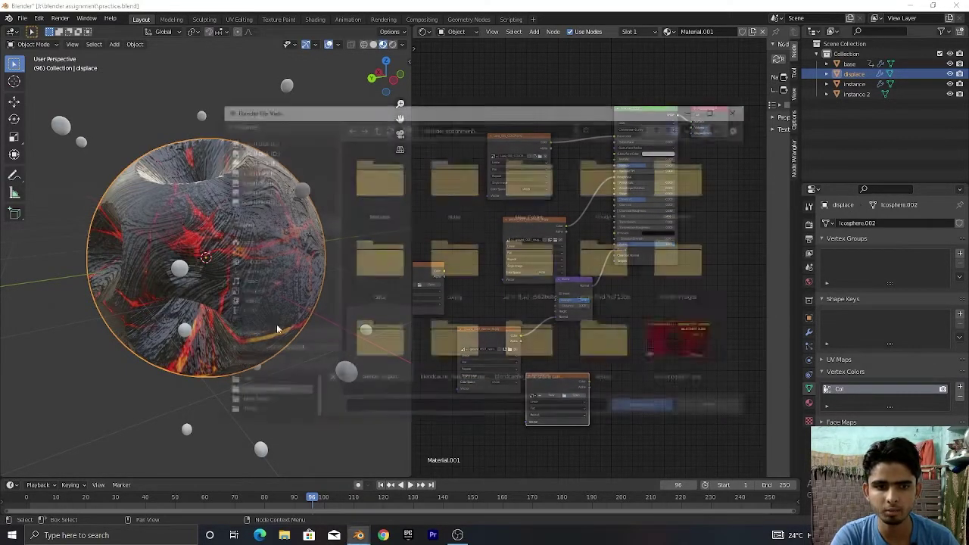
left_click(261, 382)
scroll(596, 324, "down", 3)
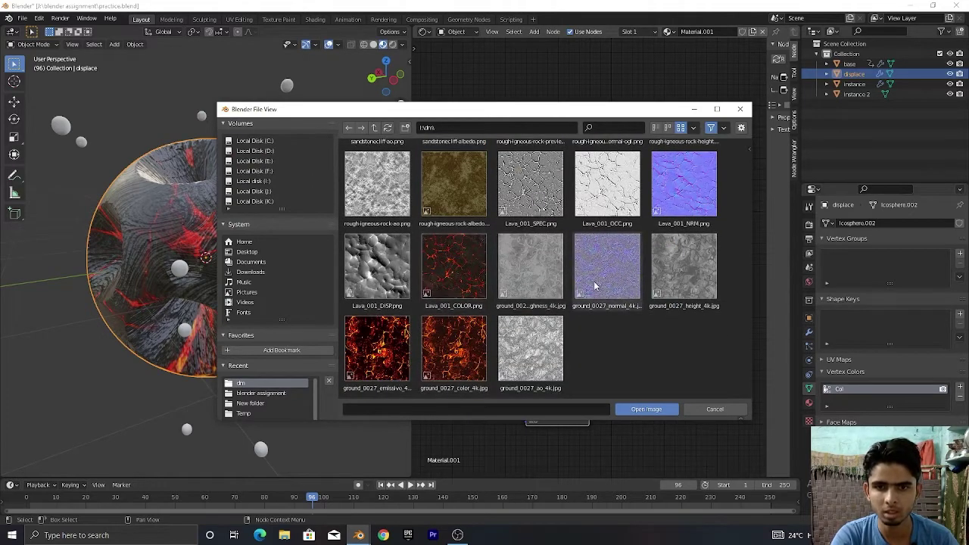
double_click(683, 265)
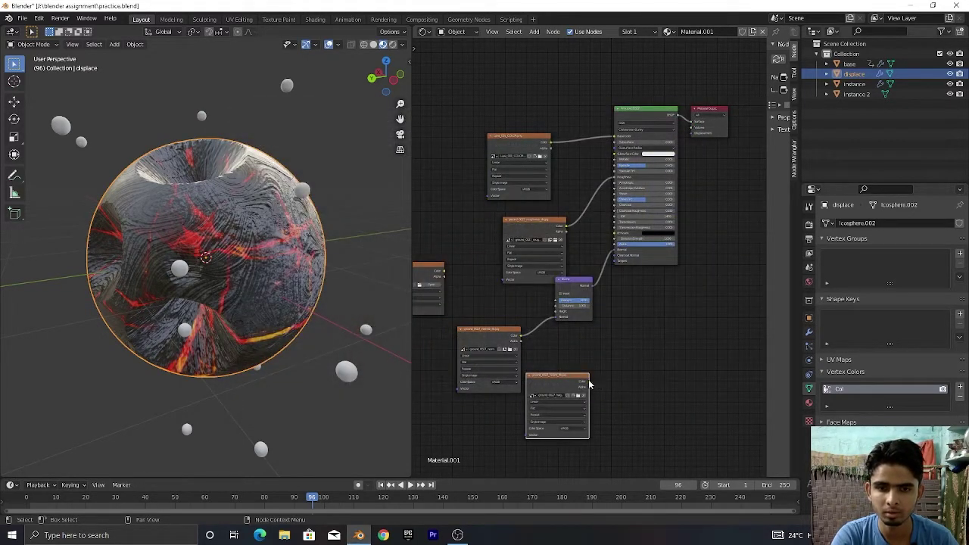
left_click_drag(589, 383, 558, 312)
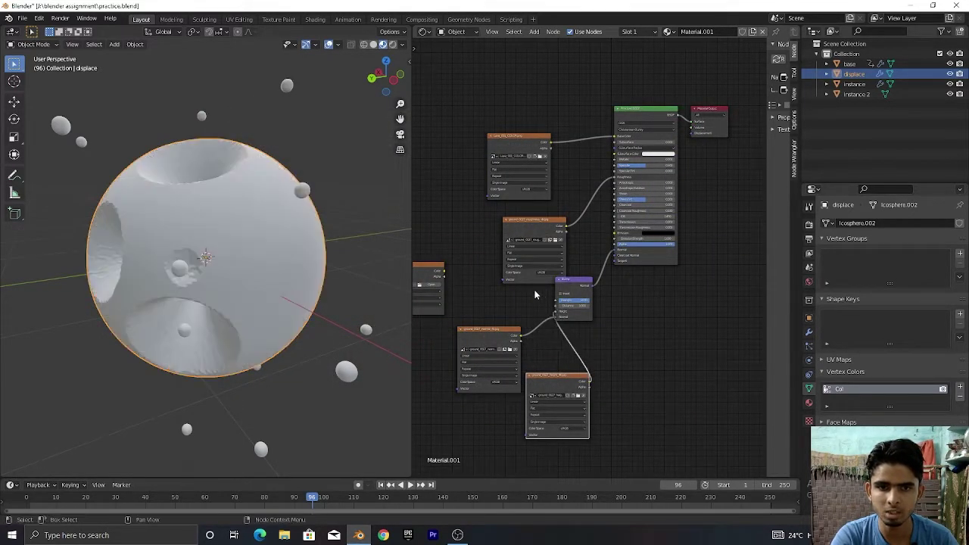
Step: Load the ground_0027_emissive image from the dm folder into the remaining Image Texture and connect its Color to the Principled BSDF's Emission
left_click(426, 286)
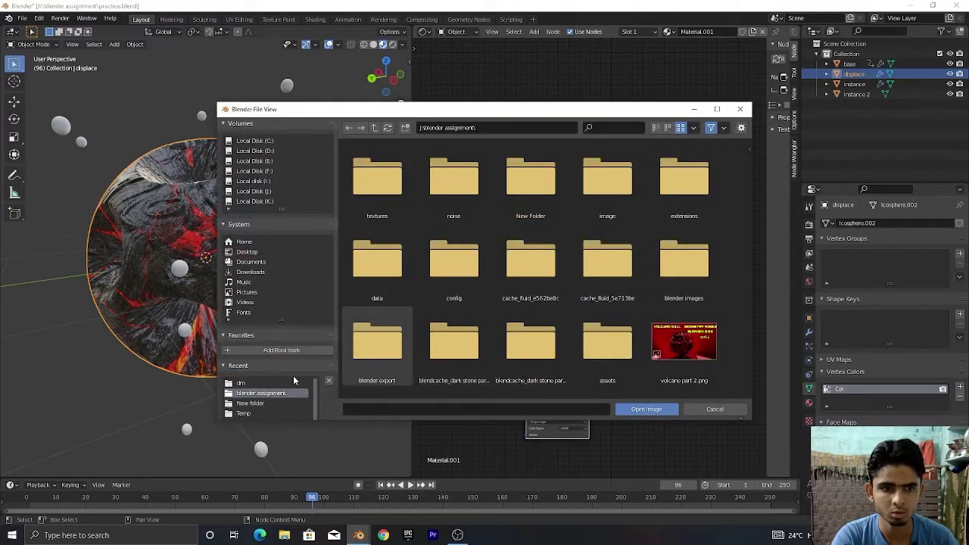
left_click(265, 382)
scroll(542, 322, "down", 5)
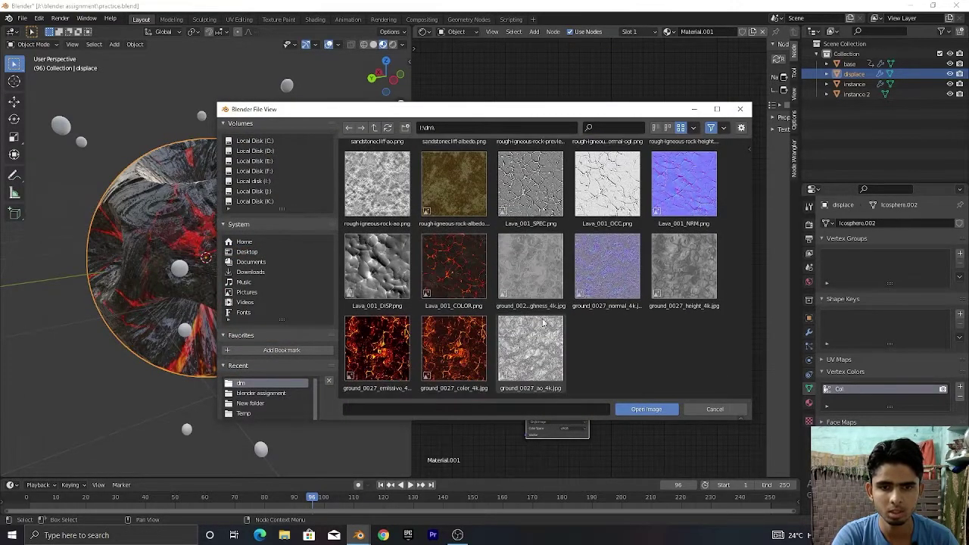
double_click(378, 348)
middle_click_drag(670, 364, 725, 351)
left_click_drag(503, 267, 674, 227)
Step: Examine the lava-textured sphere from another side, both from a distance and close up
scroll(269, 200, "down", 4)
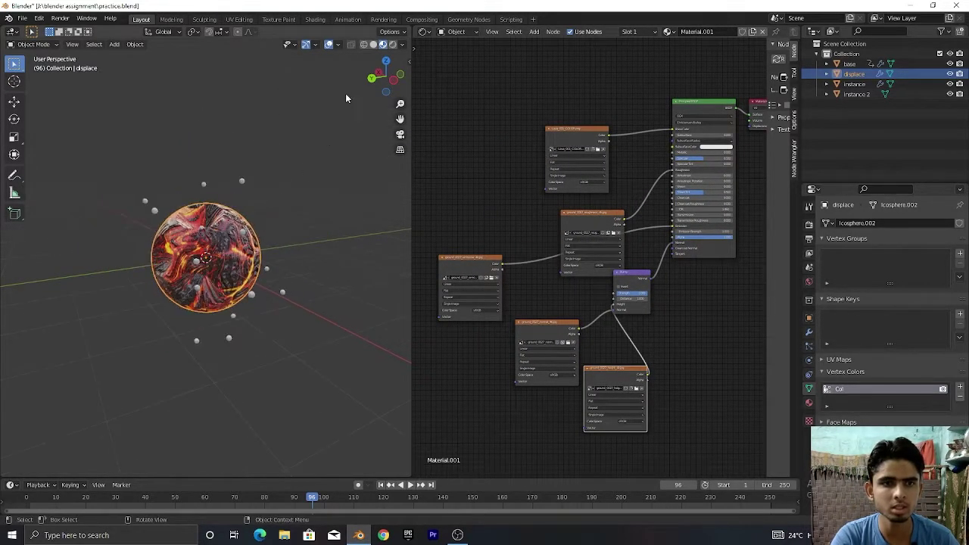
left_click_drag(384, 77, 356, 39)
middle_click_drag(227, 223, 258, 197)
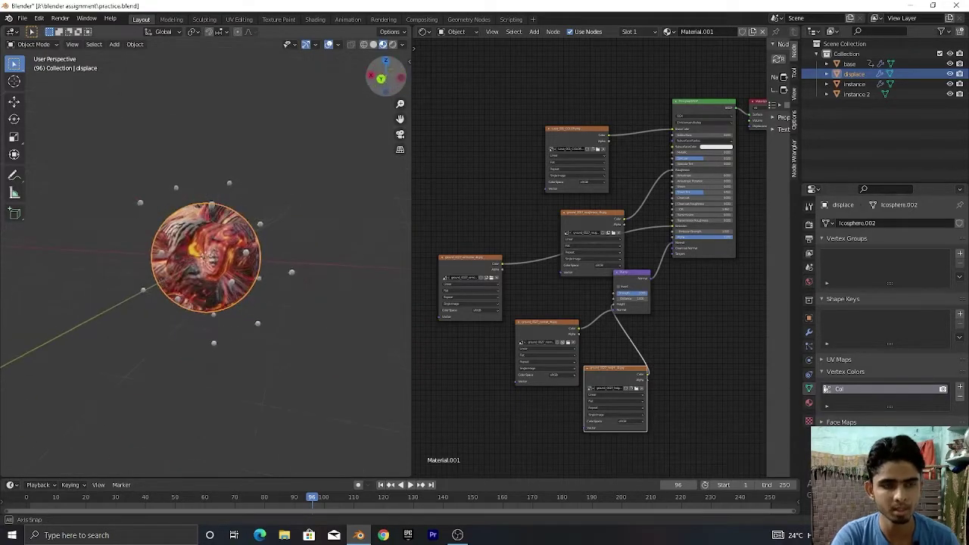
scroll(282, 174, "up", 4)
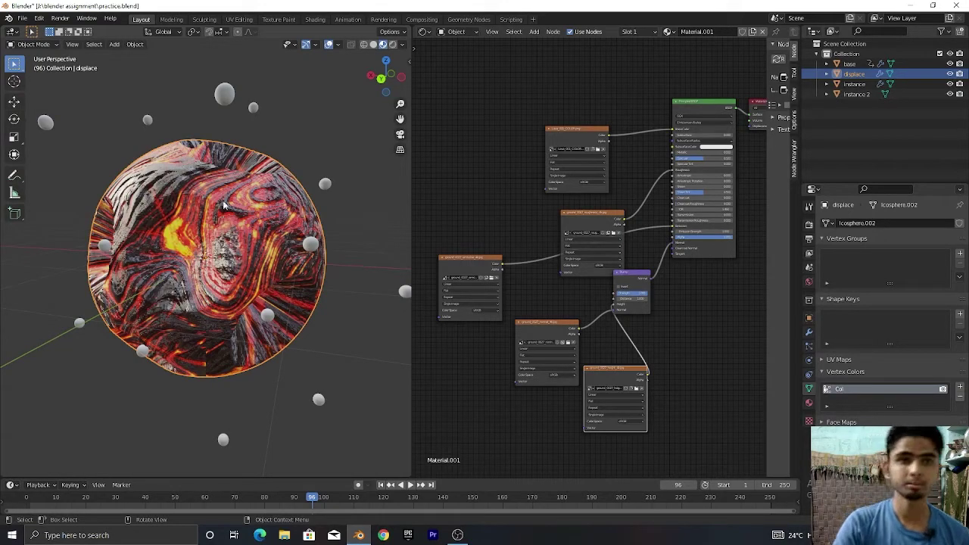
Step: Select and copy all nodes of the displace object's lava material, Material.001
left_click(217, 101)
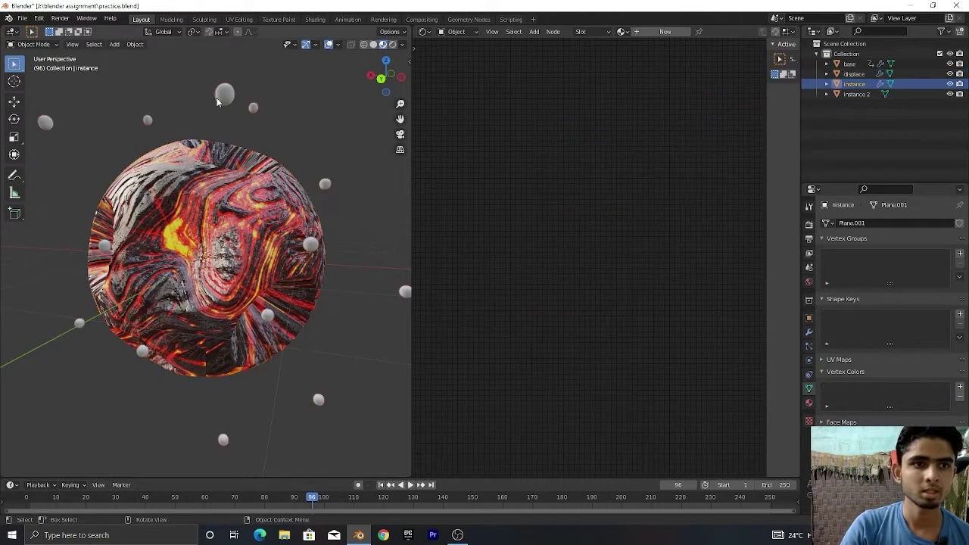
left_click_drag(372, 80, 355, 98)
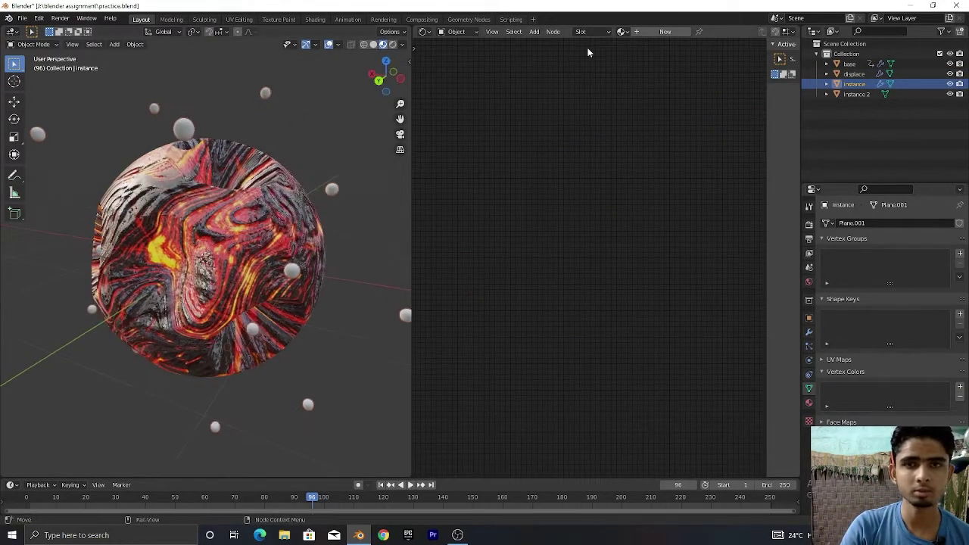
left_click(854, 70)
scroll(604, 162, "down", 4)
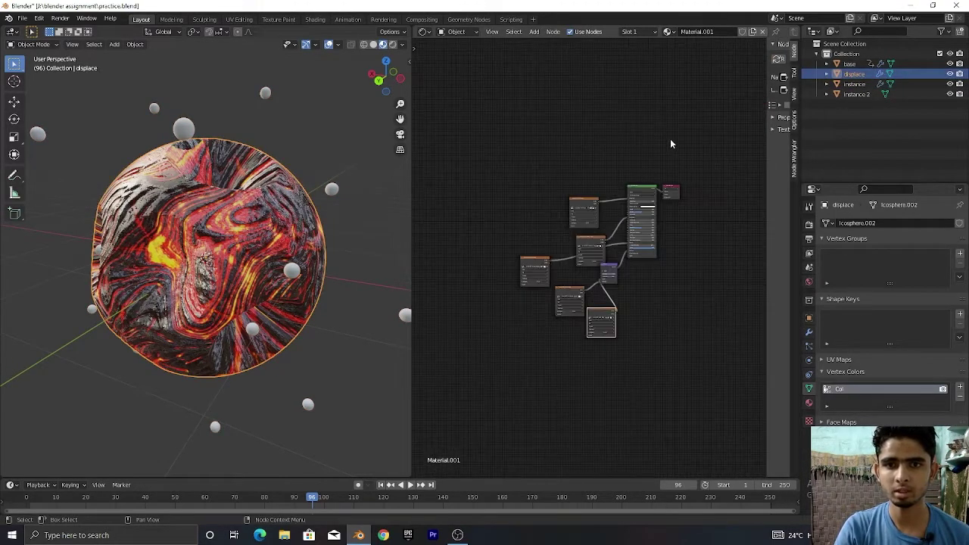
left_click_drag(688, 130, 457, 467)
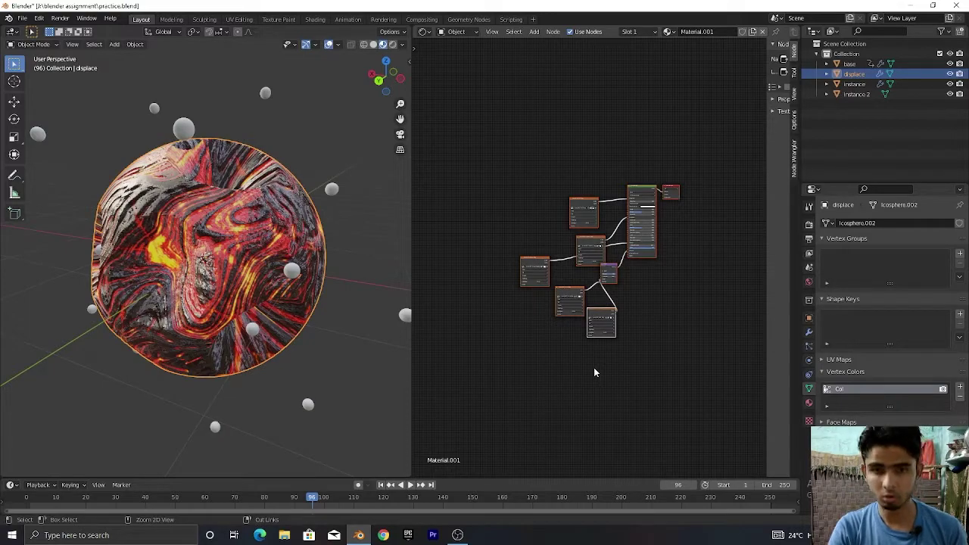
Step: Create a new material for the instance object and paste the copied lava nodes into it
left_click(854, 84)
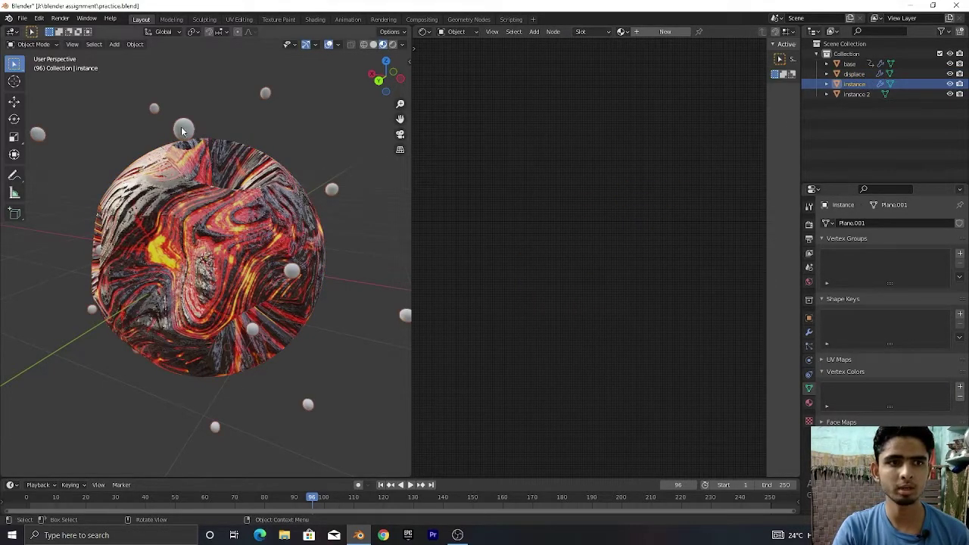
left_click(665, 31)
key("ctrl+v")
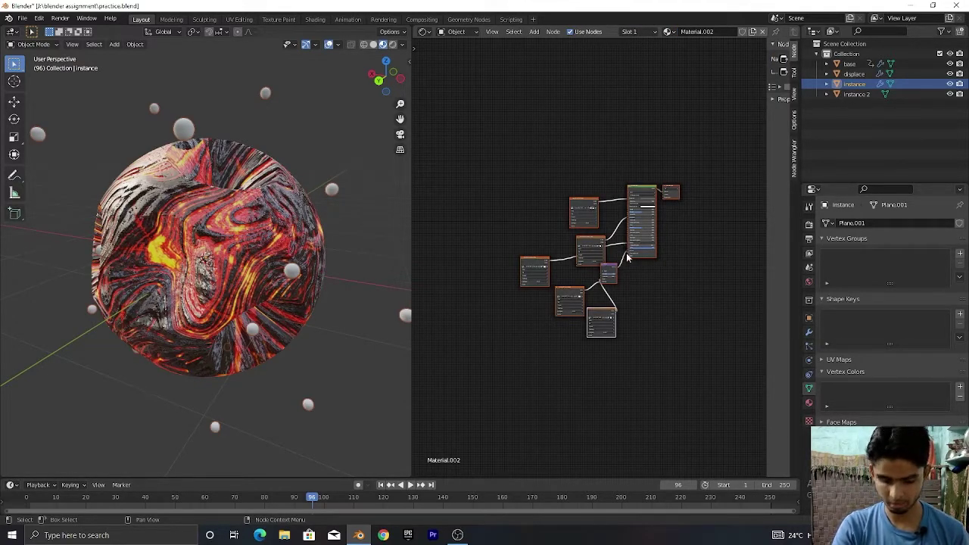
Step: Move the pasted lava nodes aside and delete the default Principled BSDF and Material Output nodes
left_click_drag(627, 259, 557, 209)
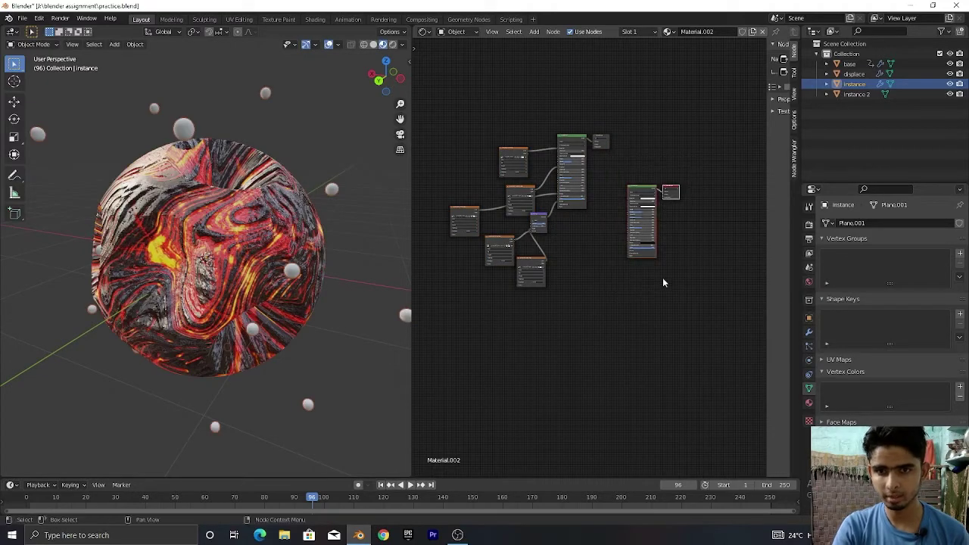
key("Delete")
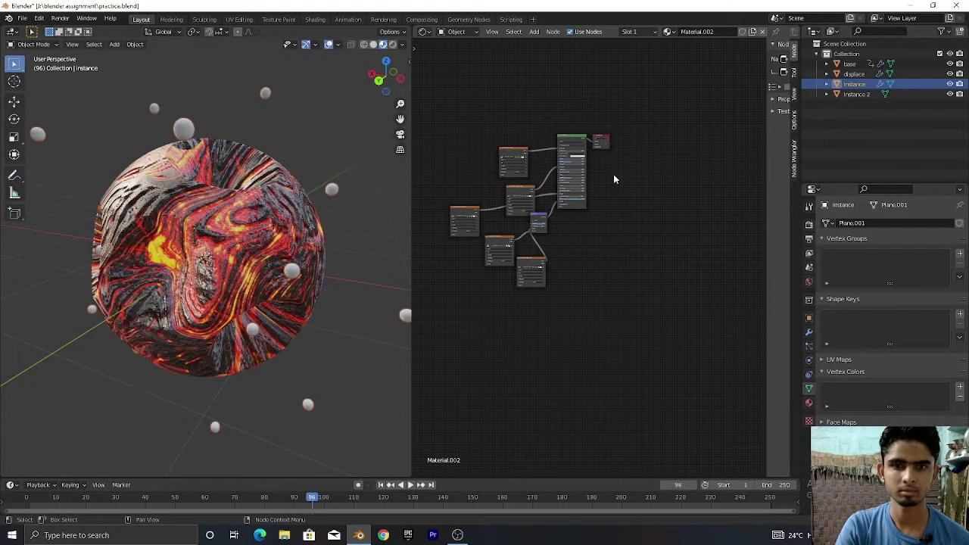
scroll(614, 179, "up", 1)
middle_click_drag(644, 196, 705, 258)
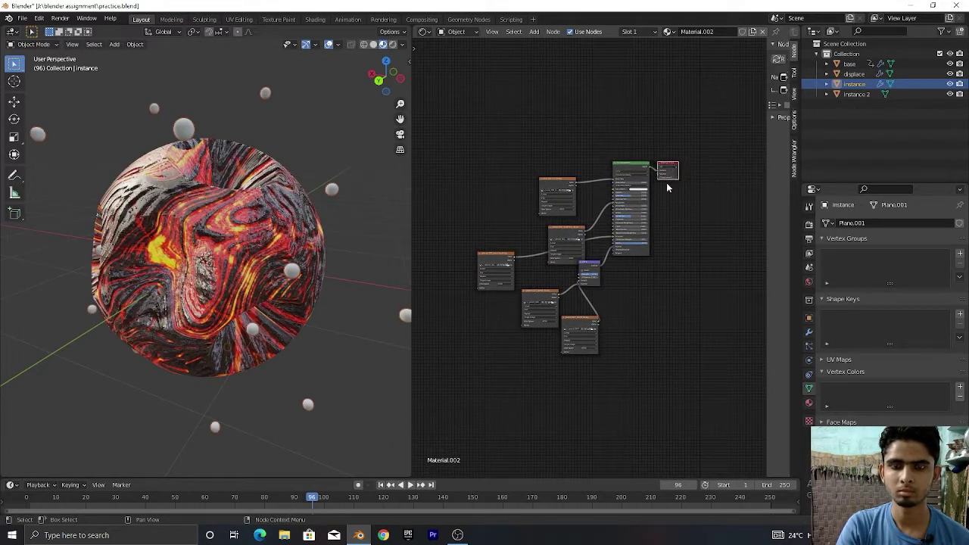
key("Home")
Step: Move the base color Image Texture slightly away in the instance object's material, and assign Material.002 to the instance 2 object
left_click(859, 95)
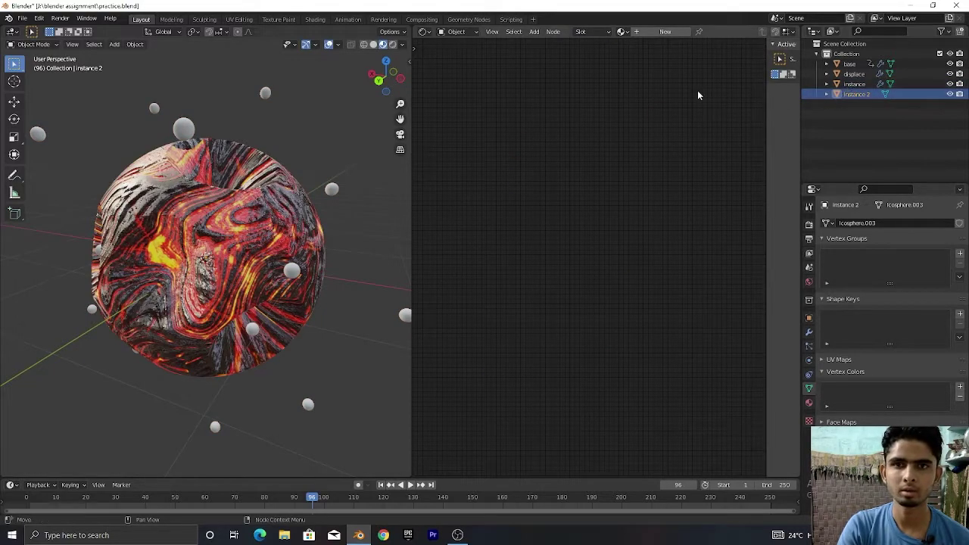
left_click(854, 84)
scroll(485, 227, "down", 1)
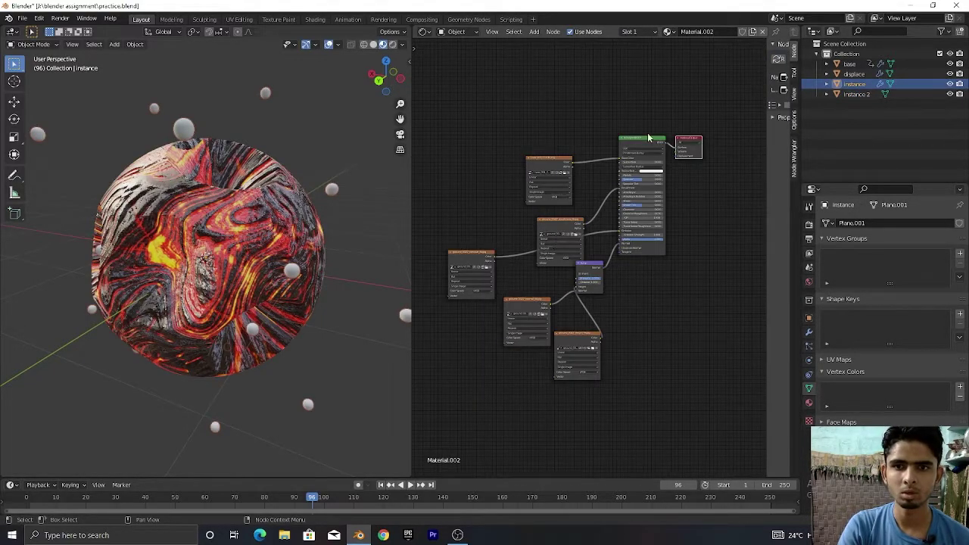
left_click_drag(540, 170, 521, 152)
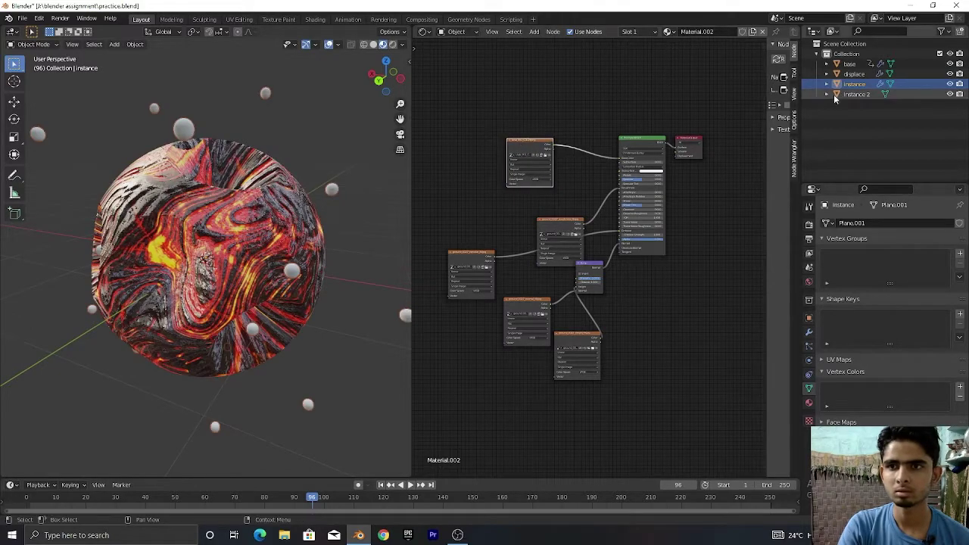
left_click(856, 94)
left_click(621, 32)
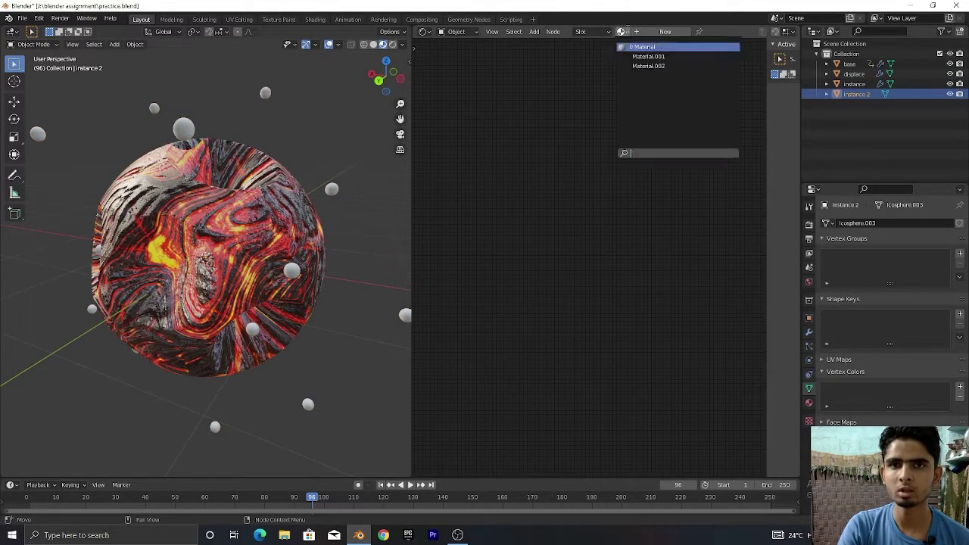
left_click(638, 67)
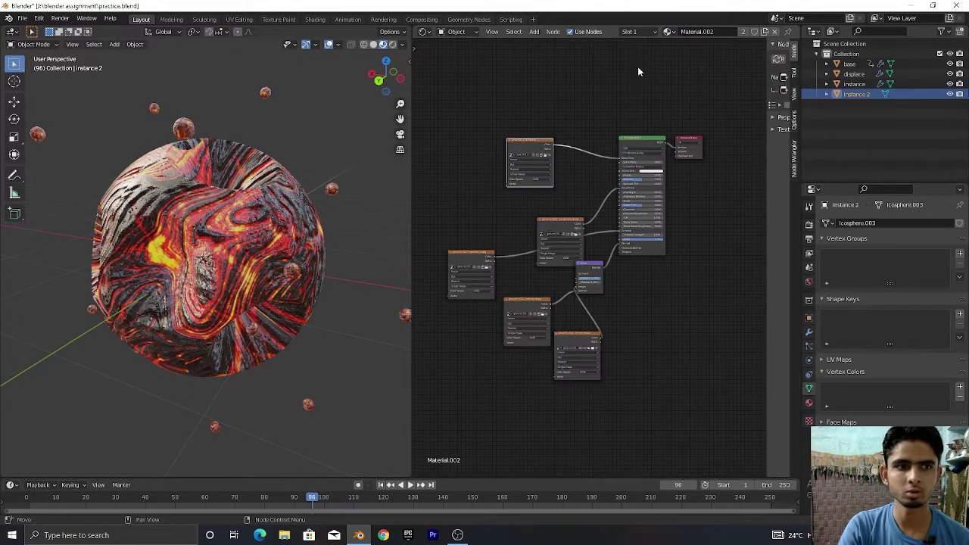
Step: Examine the lava-textured small spheres around the displaced sphere and play the animation briefly
left_click(454, 162)
scroll(341, 151, "down", 3)
left_click_drag(379, 81, 447, 76)
left_click(248, 134)
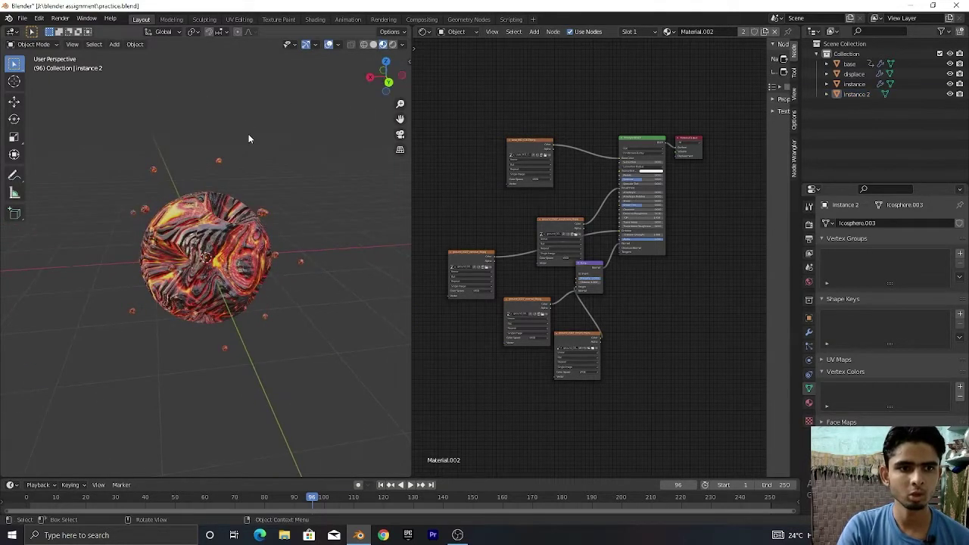
scroll(246, 134, "up", 6)
scroll(246, 134, "down", 5)
key("space")
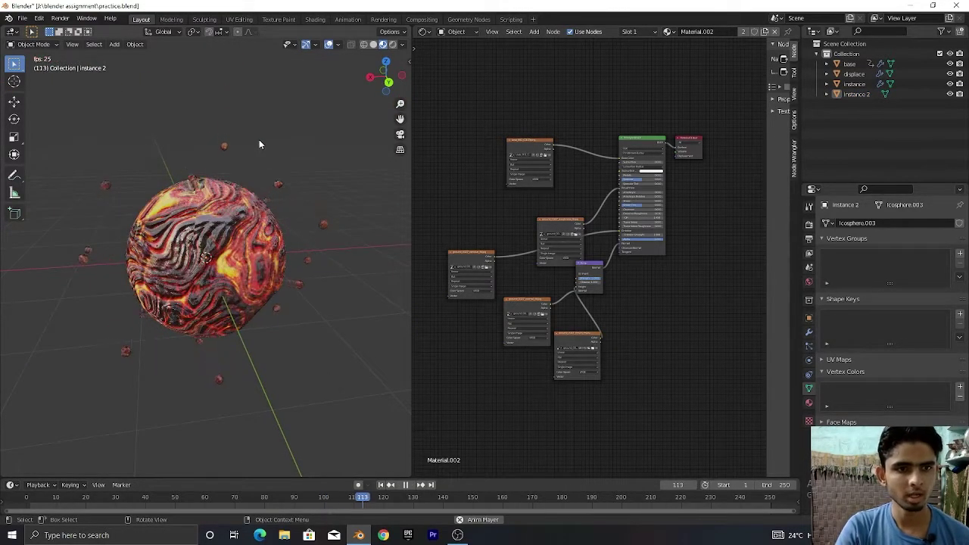
key("space")
Step: Join the node editor area into the 3D viewport so the viewport fills the whole workspace
left_click_drag(386, 81, 73, 134)
left_click(206, 267)
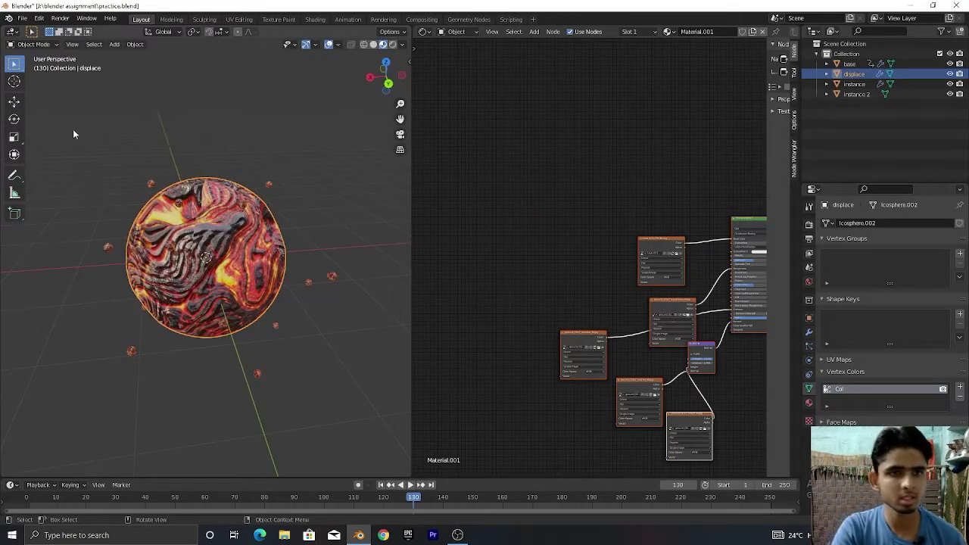
right_click(411, 203)
left_click(386, 229)
left_click(424, 169)
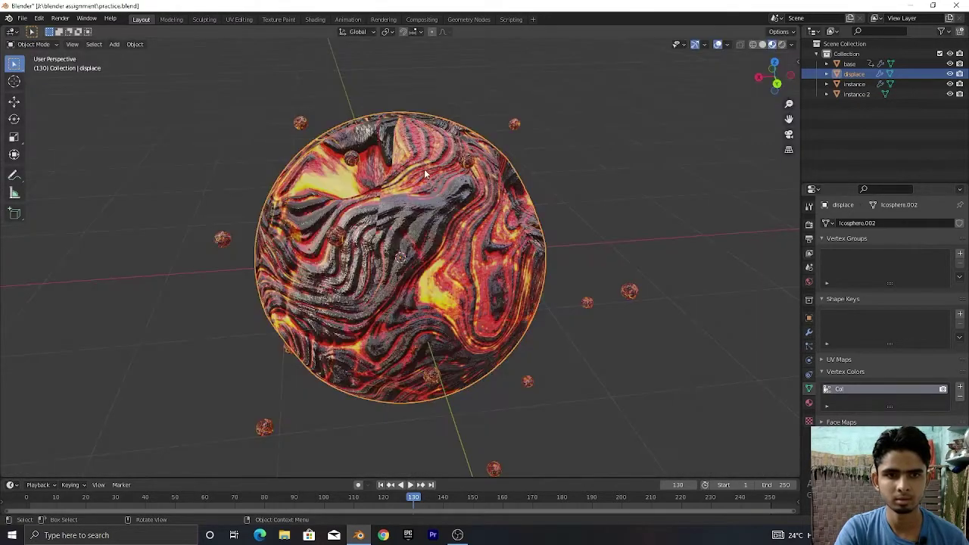
Step: Add a mesh plane at the origin and scale it by 5
scroll(424, 169, "down", 4)
left_click_drag(776, 80, 755, 38)
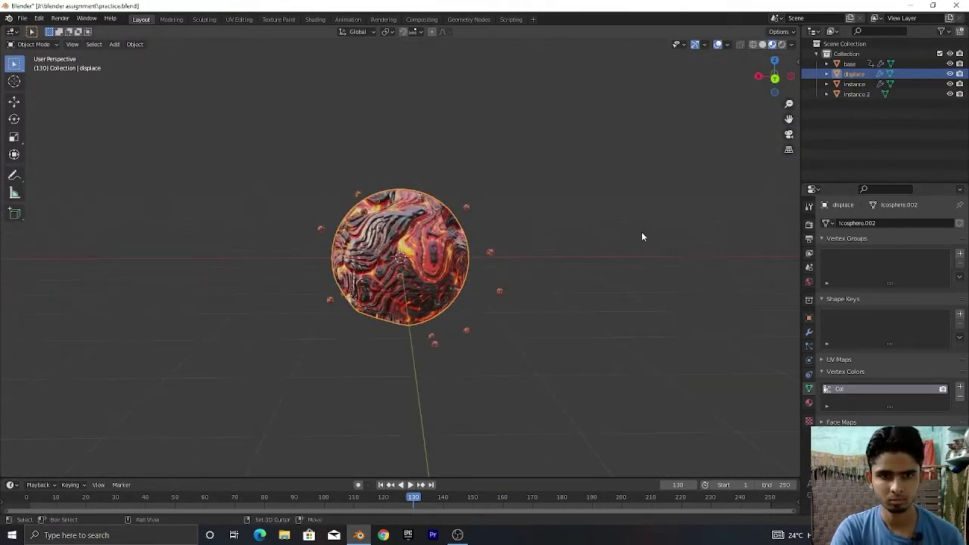
key("shift+a")
mouse_move(642, 232)
left_click(676, 231)
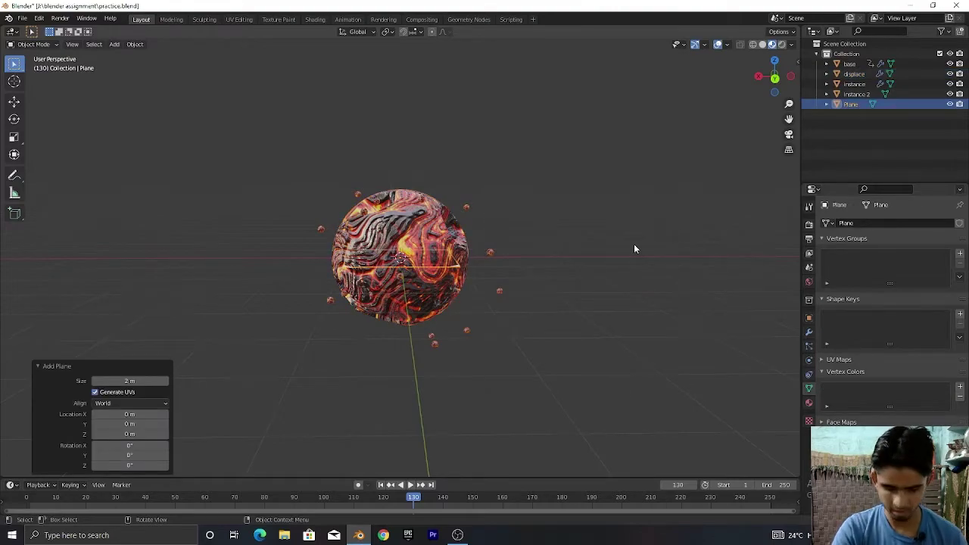
type("s5")
key("Return")
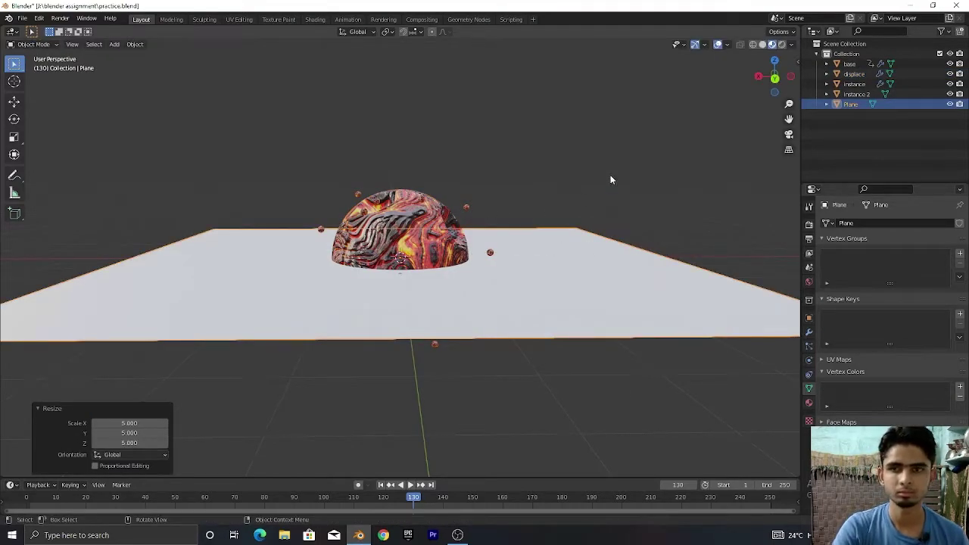
Step: Select the base, displace, instance and instance 2 objects and move them up along Z above the plane
left_click(856, 94)
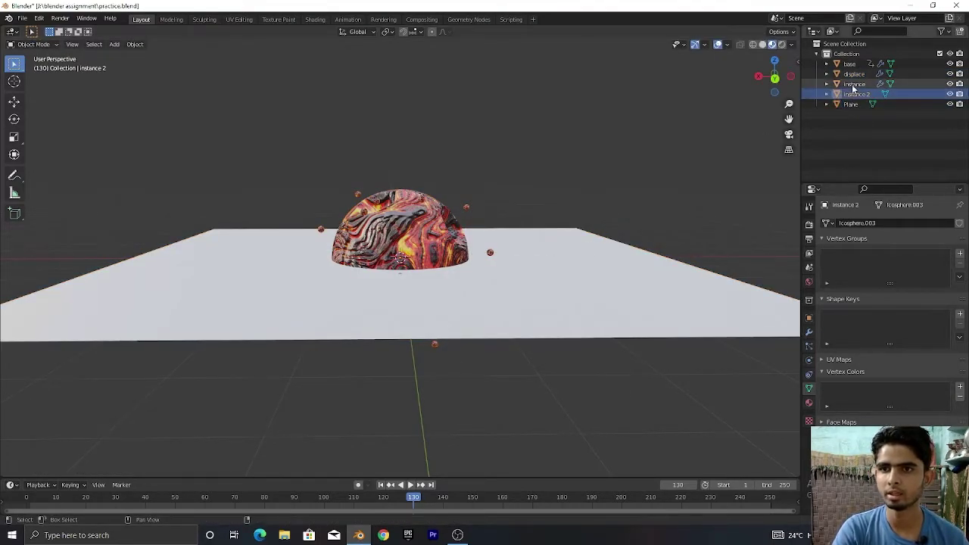
left_click_drag(854, 89, 852, 64)
left_click(13, 101)
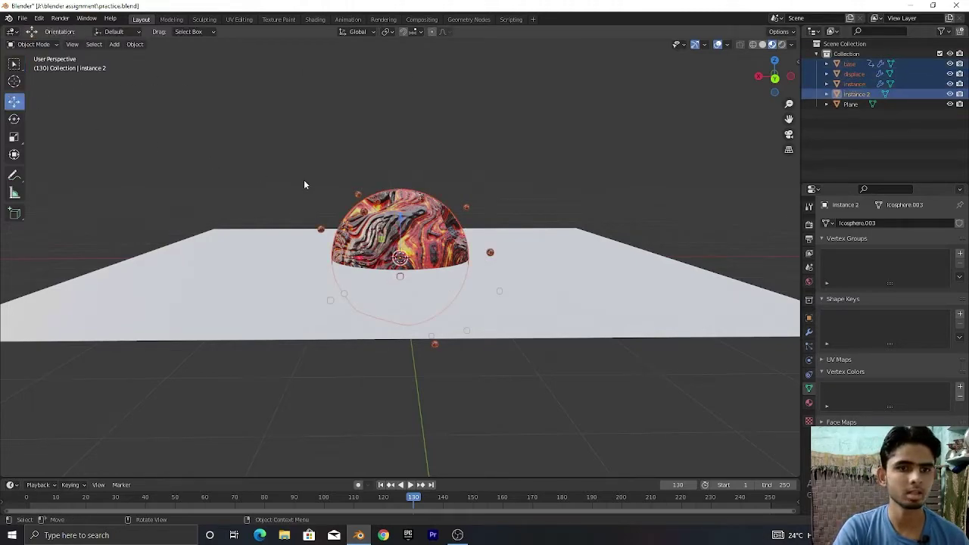
left_click_drag(399, 212, 399, 122)
Step: Enable Screen Space Reflections in the Eevee render settings, with Bloom switched off
left_click(486, 294)
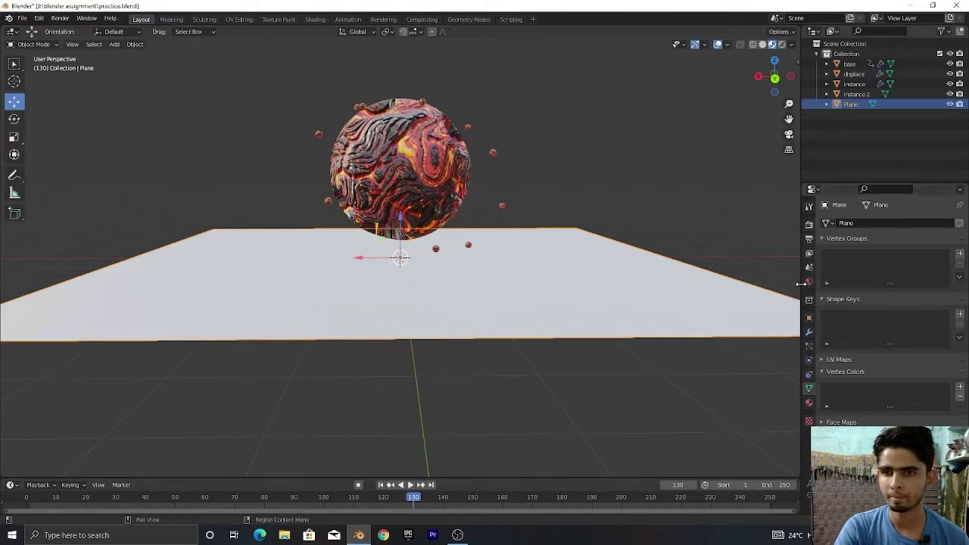
left_click(809, 240)
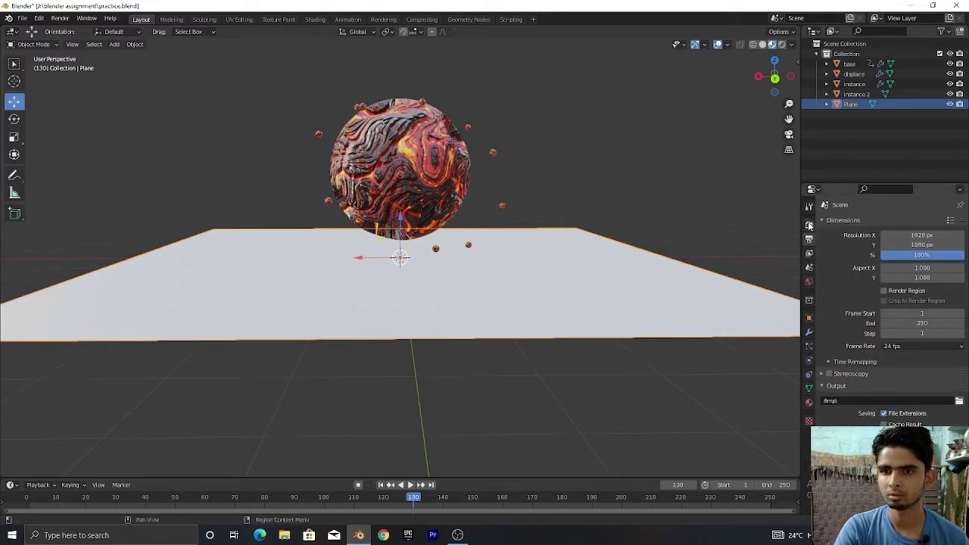
left_click(809, 225)
left_click(829, 303)
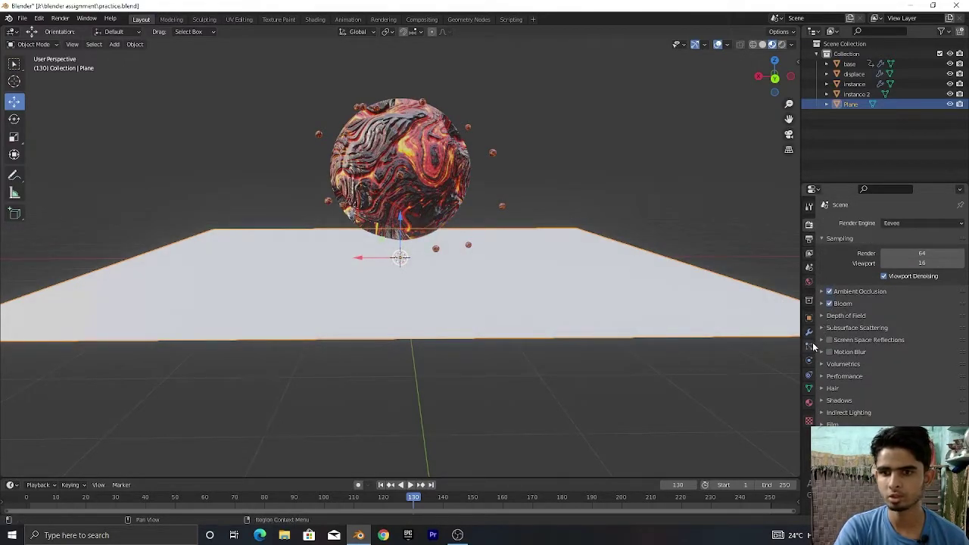
left_click(831, 343)
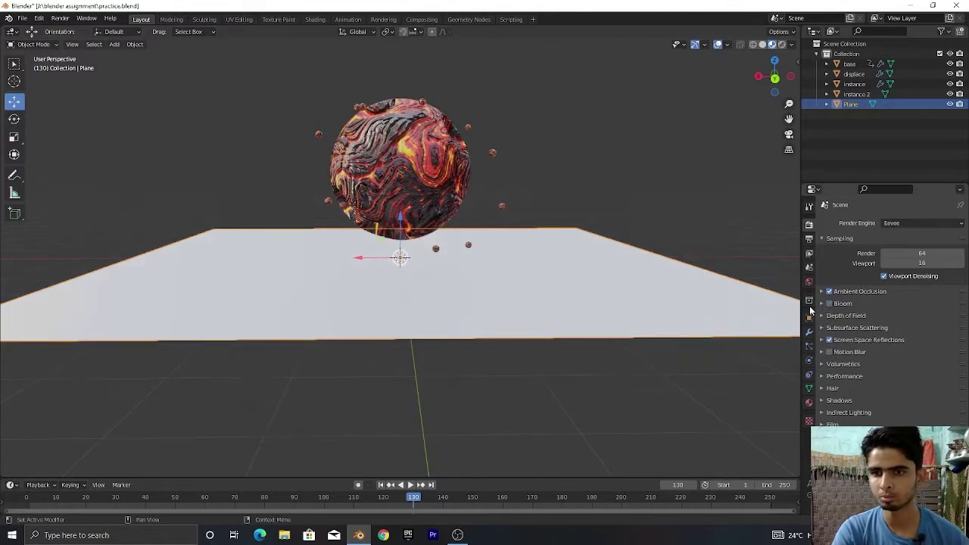
Step: Give the plane a new mirror-like material and set its Base Color to red
left_click(809, 403)
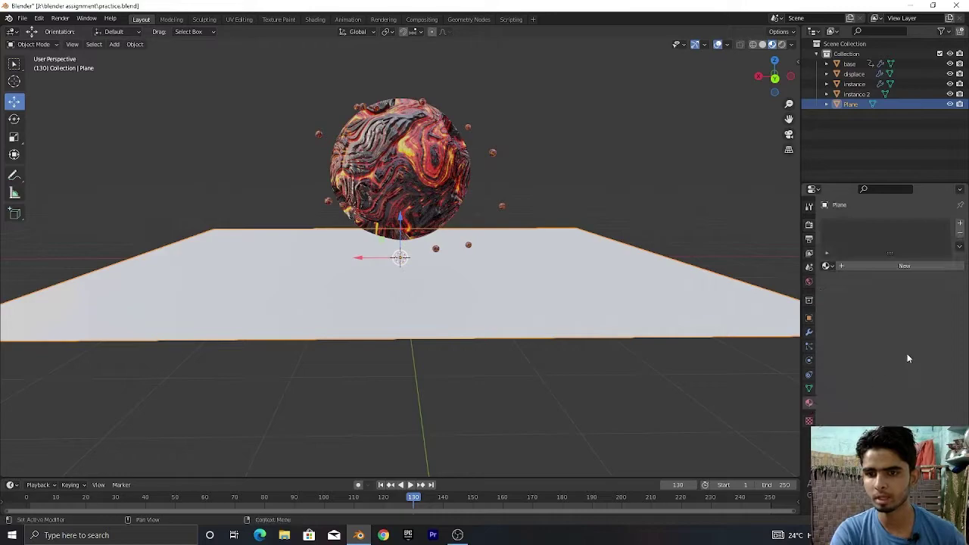
left_click(918, 263)
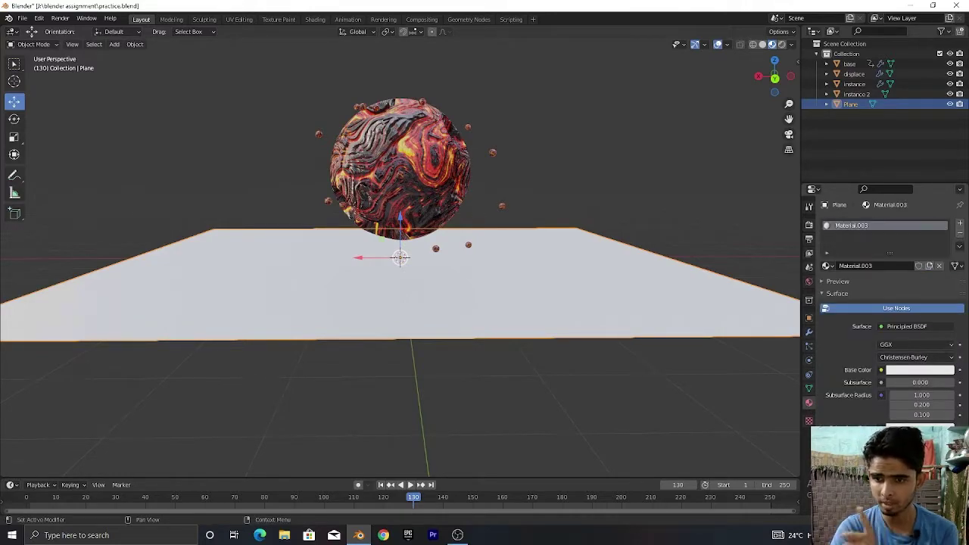
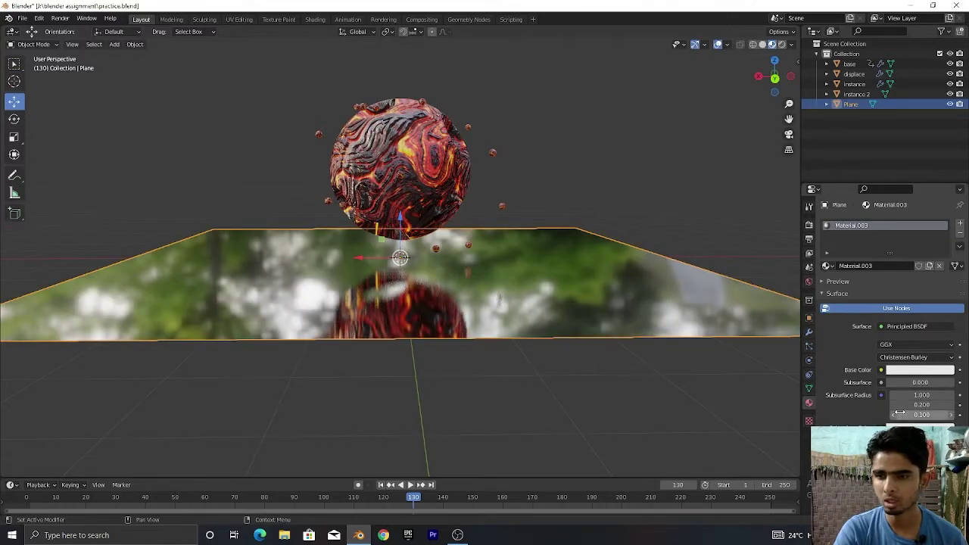
left_click(911, 369)
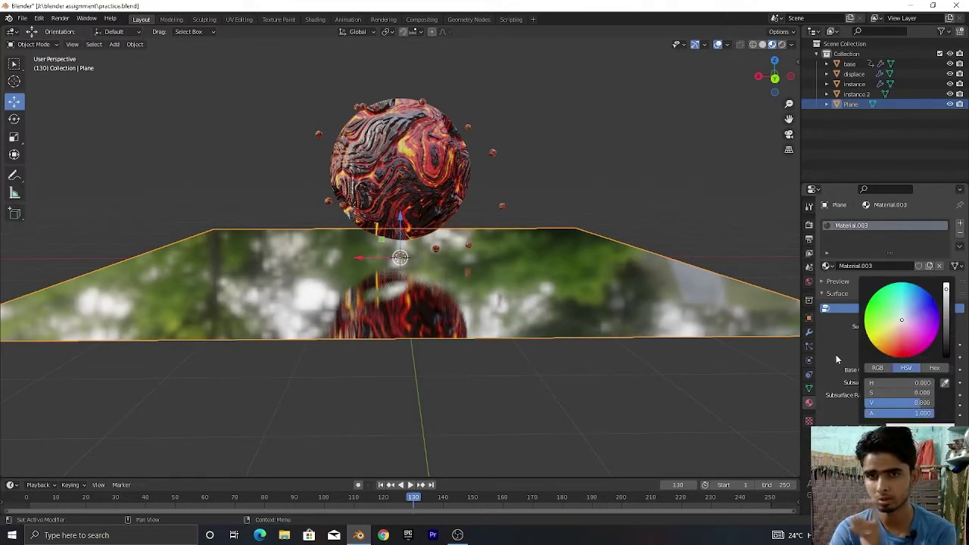
left_click(914, 370)
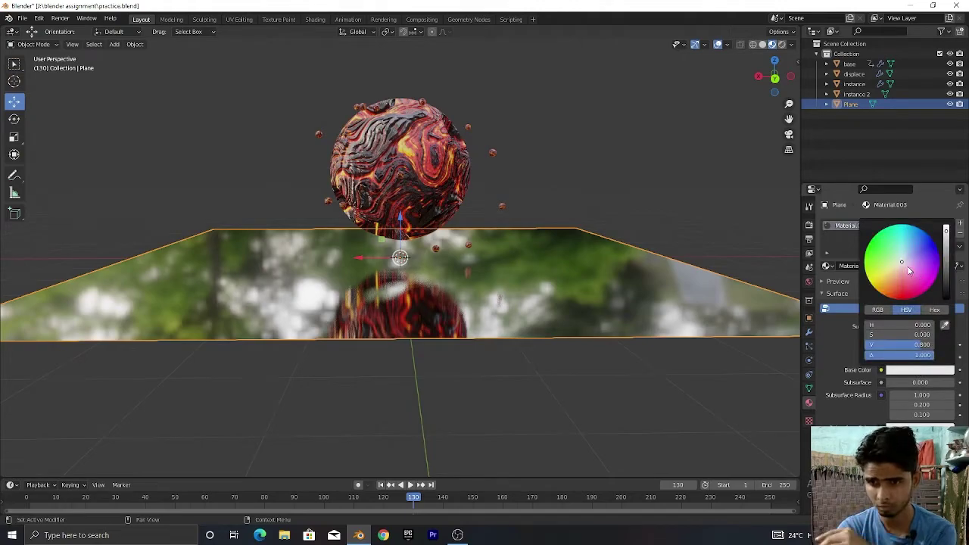
left_click_drag(908, 267, 908, 299)
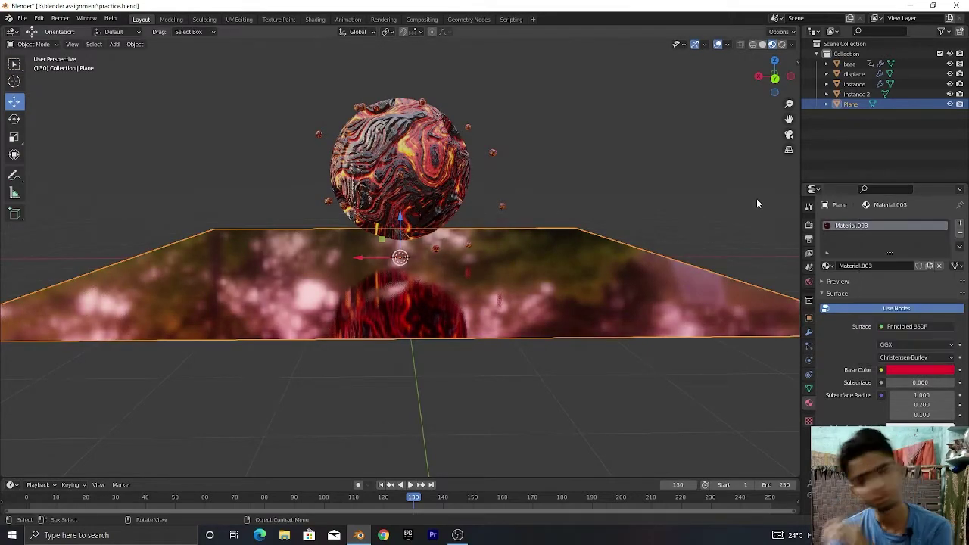
Step: Duplicate the red plane in place and rotate the copy 90° about Y, then 90° about Z
scroll(626, 182, "down", 2)
left_click_drag(769, 66, 621, 166)
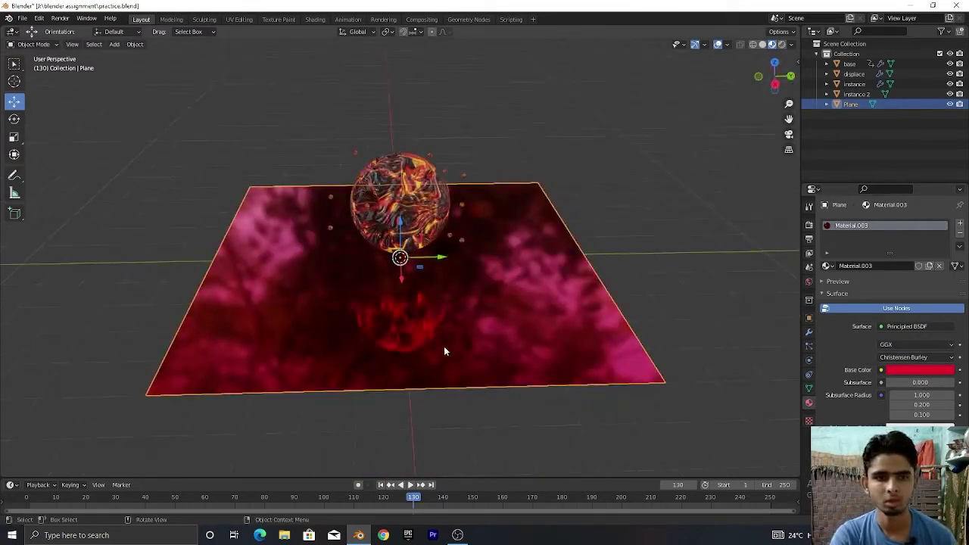
key("shift+d")
key("Escape")
type("ry")
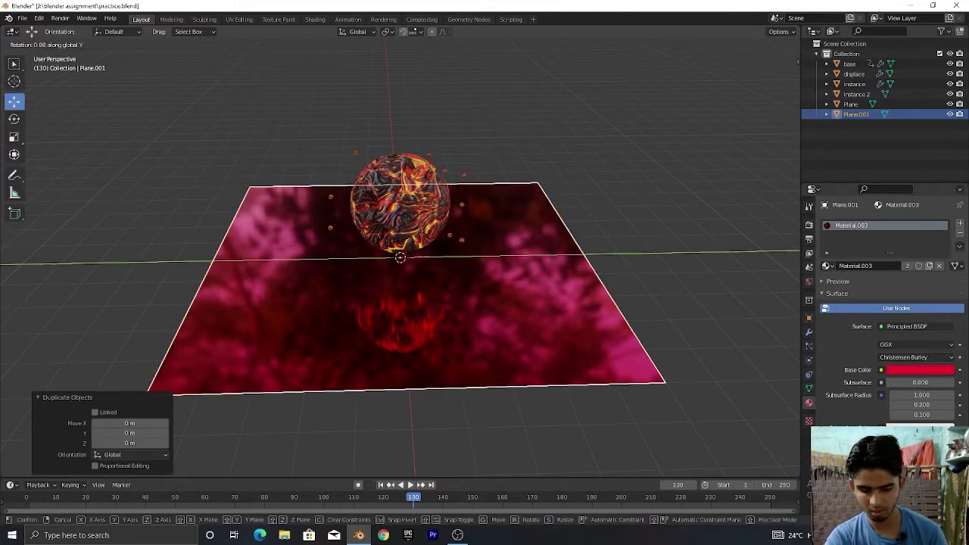
type("90")
key("Return")
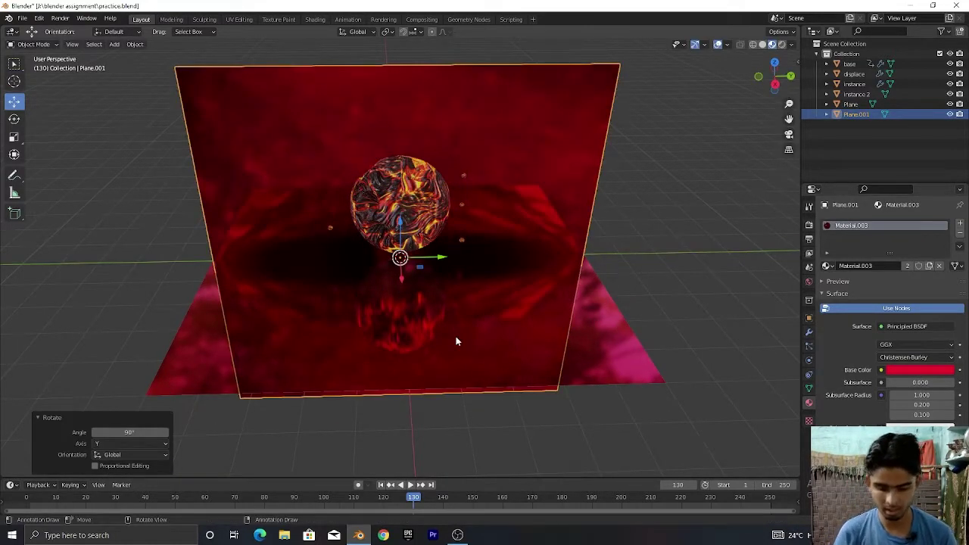
type("rz90")
key("Return")
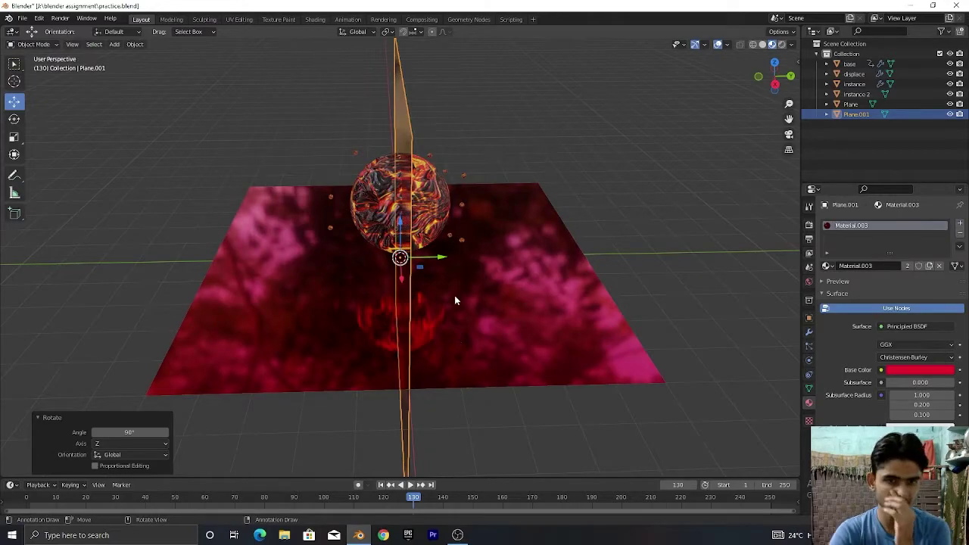
Step: Move the upright plane about -5.35 m along Y behind the sphere and raise it along Z to form a back wall
left_click_drag(443, 256, 290, 253)
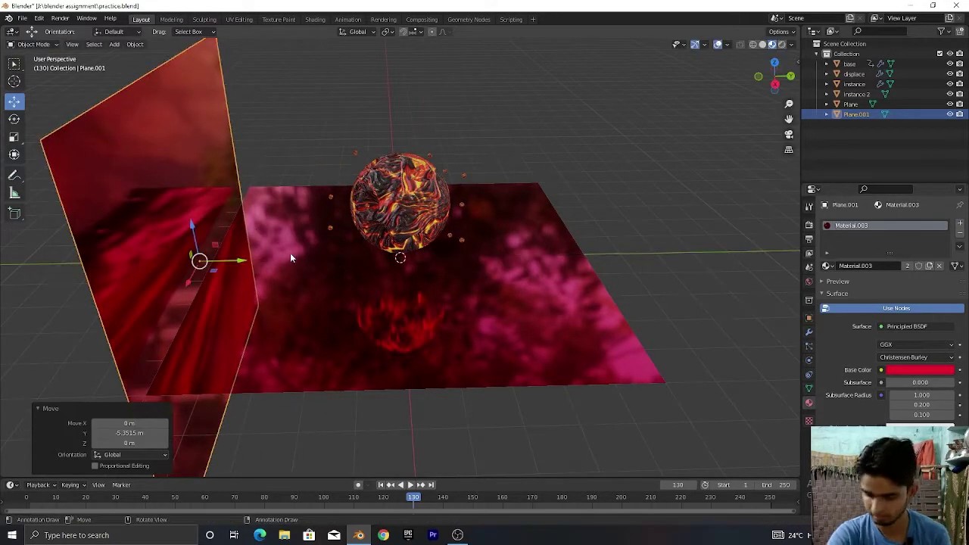
key("KP_5")
key("KP_1")
left_click_drag(774, 77, 447, 113)
middle_click_drag(575, 193, 400, 144)
left_click_drag(379, 156, 382, 92)
left_click_drag(759, 86, 731, 65)
middle_click_drag(424, 97, 669, 145)
left_click(669, 145)
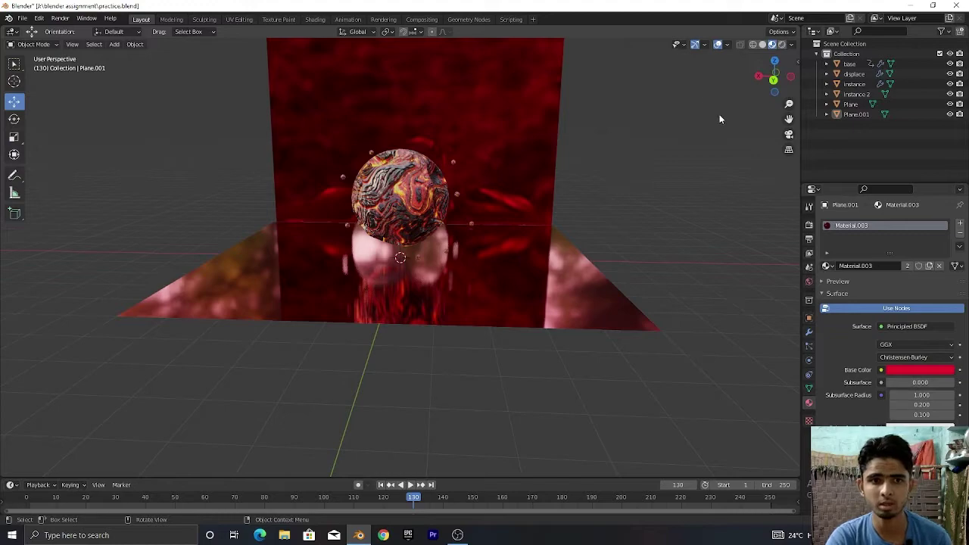
Step: Switch the viewport to rendered shading and add a point light at the origin
left_click(782, 45)
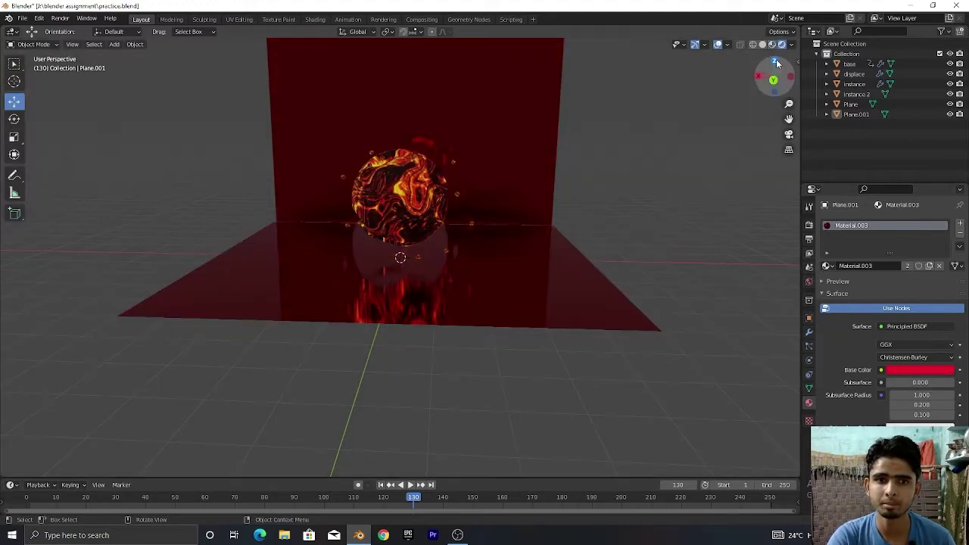
left_click_drag(773, 76, 556, 152)
key("shift+a")
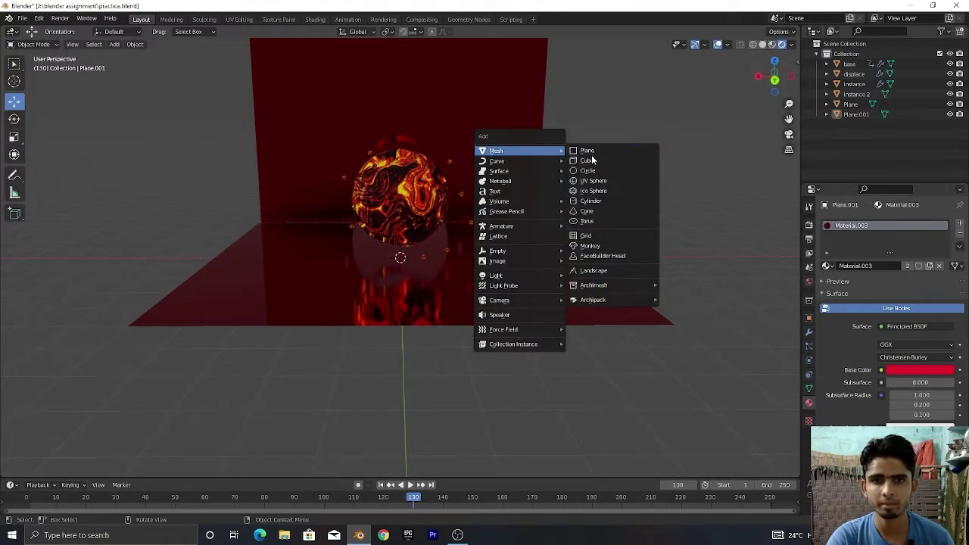
mouse_move(526, 276)
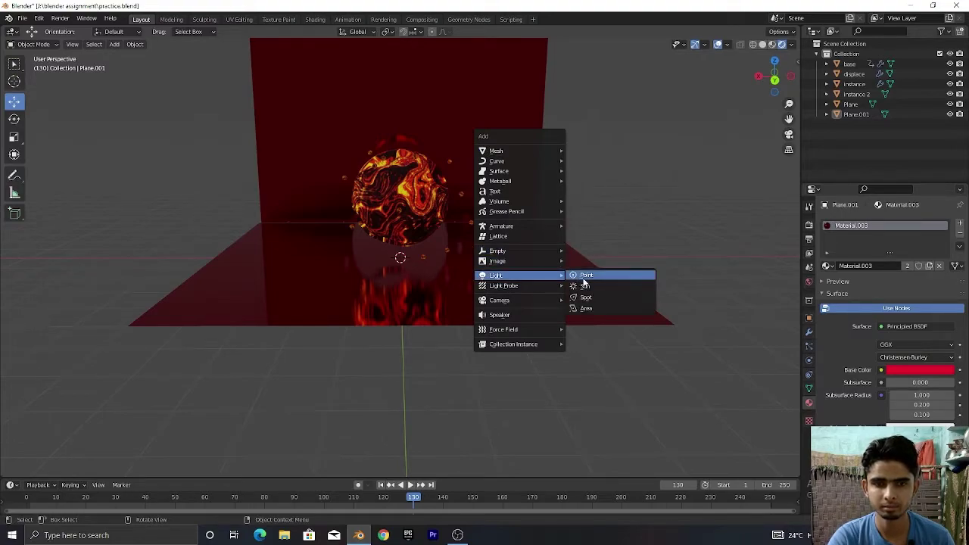
left_click(583, 279)
Step: Raise the point light above the lava sphere and shift it about 0.24 m along X
left_click_drag(401, 236, 371, 136)
left_click_drag(415, 92, 416, 67)
left_click_drag(368, 115, 350, 113)
scroll(422, 125, "up", 2)
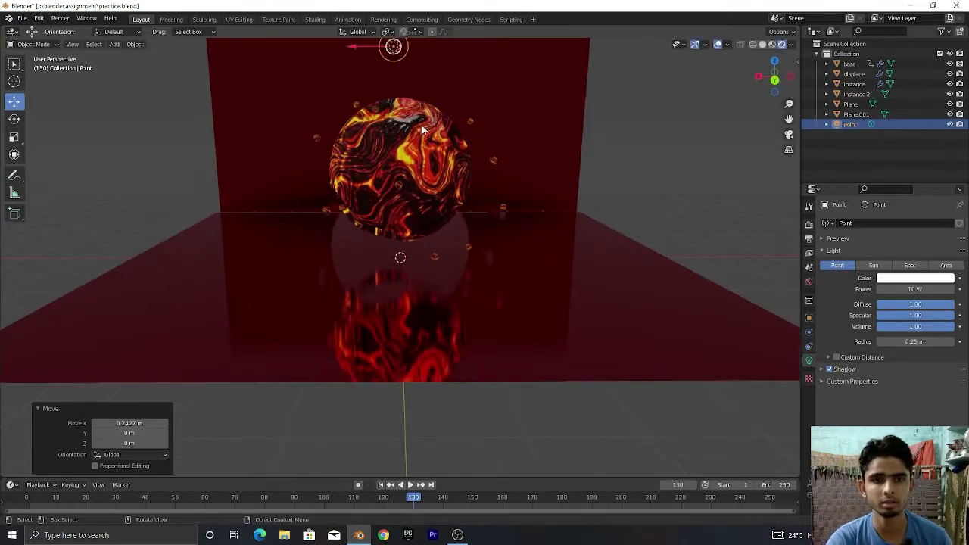
Step: Set the point light's power to 15 W and its color to a pinkish red
left_click(917, 289)
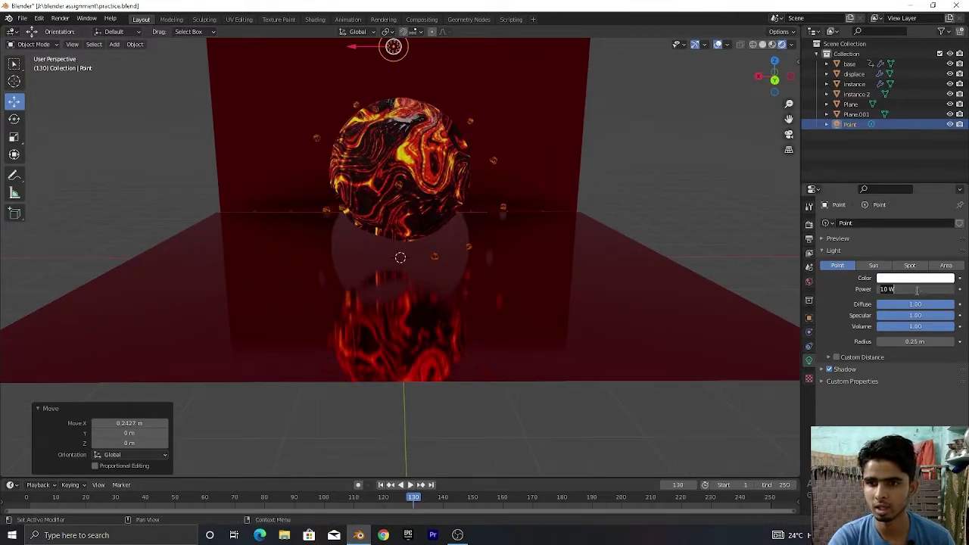
type("10")
key("Return")
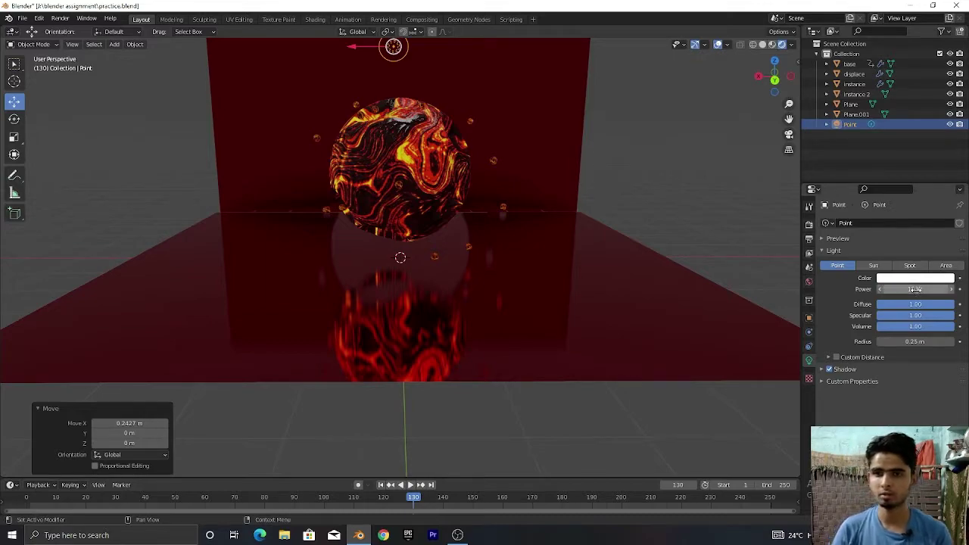
left_click(915, 278)
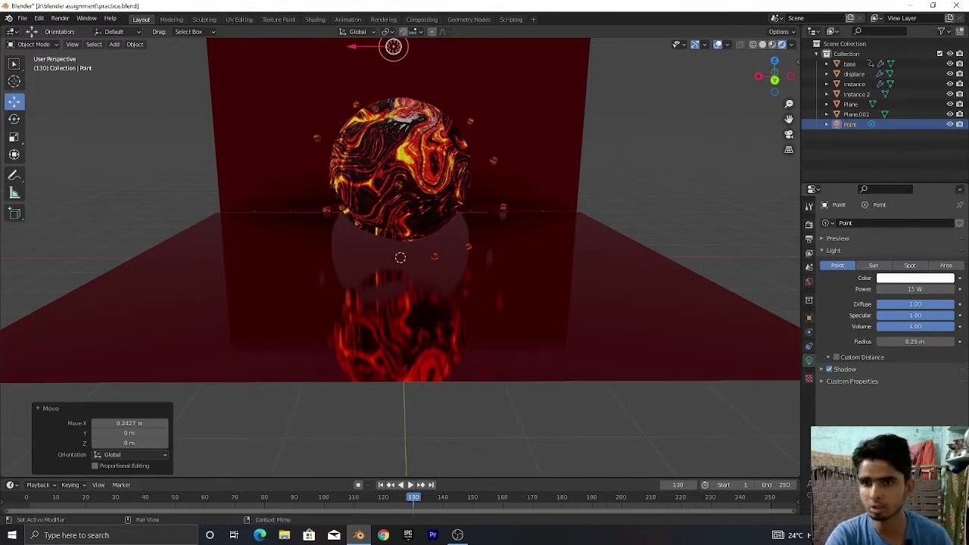
key("ctrl+z")
left_click(921, 279)
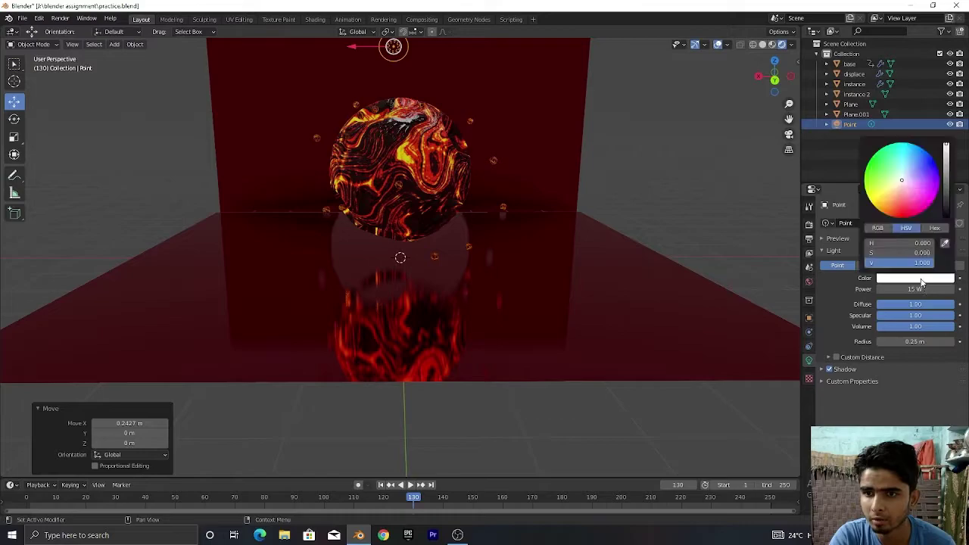
left_click_drag(904, 183, 903, 204)
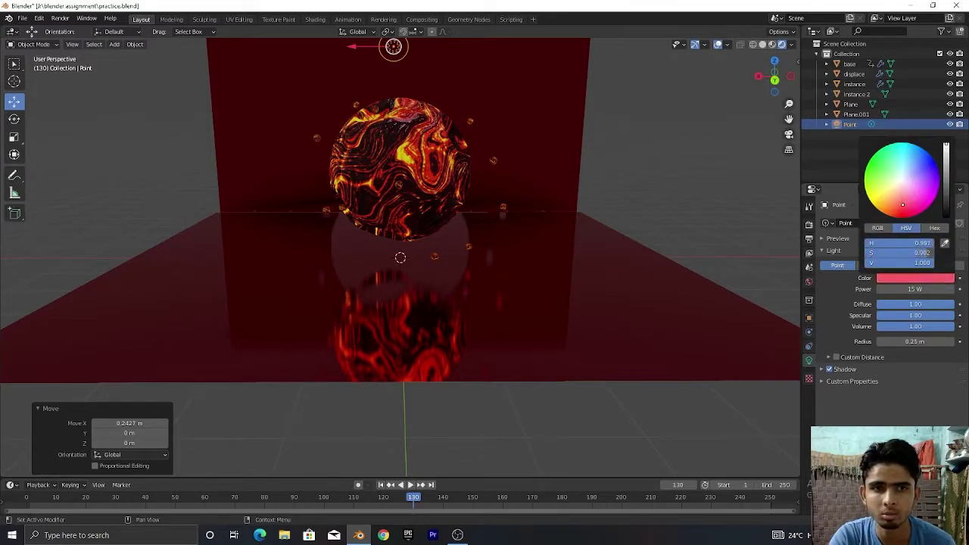
Step: Move the light about -2.15 m along X and rotate it about -30° around Y
scroll(376, 126, "down", 4)
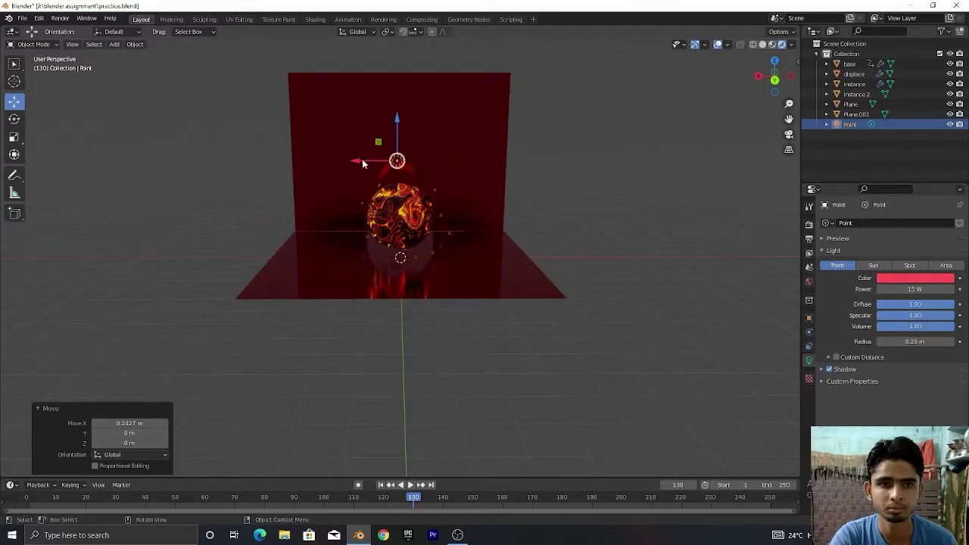
left_click_drag(362, 163, 420, 164)
left_click(13, 119)
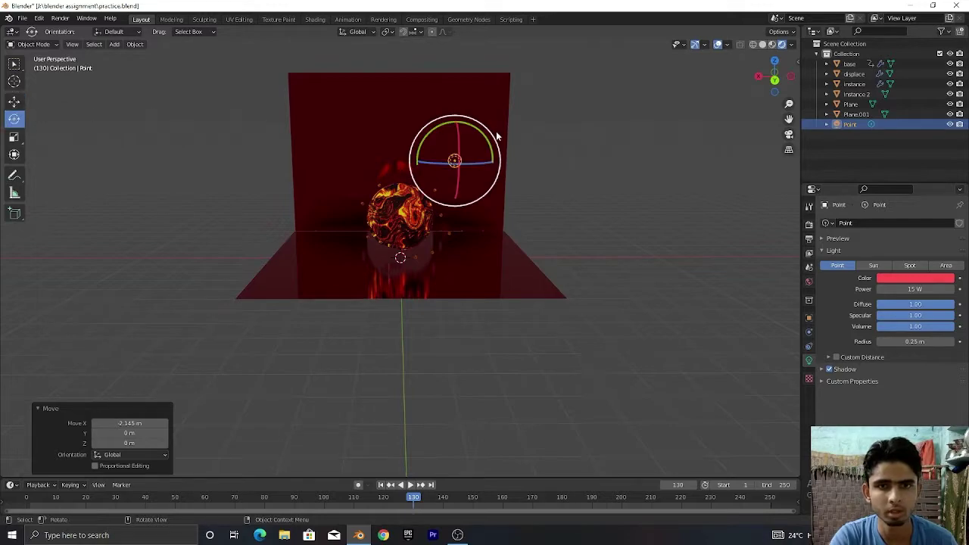
left_click_drag(496, 135, 492, 158)
Step: Rotate the light further around Y, by about -47.5° and then about -48.9°
scroll(503, 155, "up", 3)
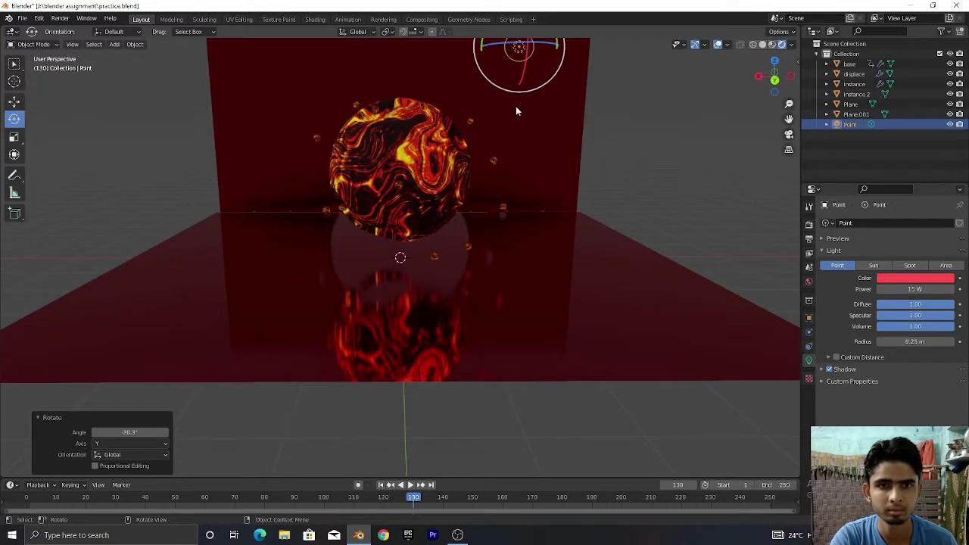
scroll(516, 111, "down", 2)
left_click_drag(532, 67, 534, 94)
left_click_drag(767, 76, 680, 72)
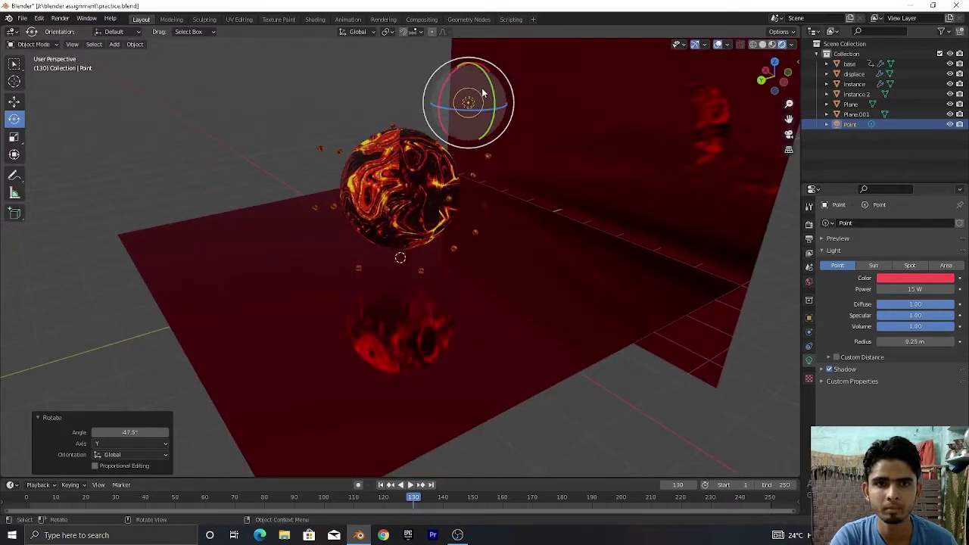
left_click_drag(494, 97, 489, 123)
left_click_drag(768, 76, 795, 76)
Step: Change the light's type to Sun and rotate it about 84.5° around Y to aim it at the sphere
left_click(873, 265)
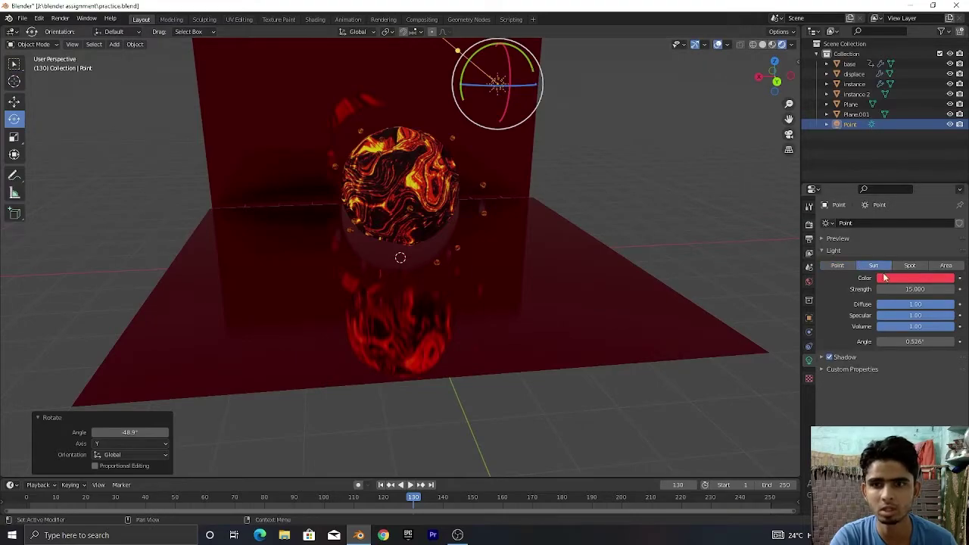
scroll(480, 95, "down", 3)
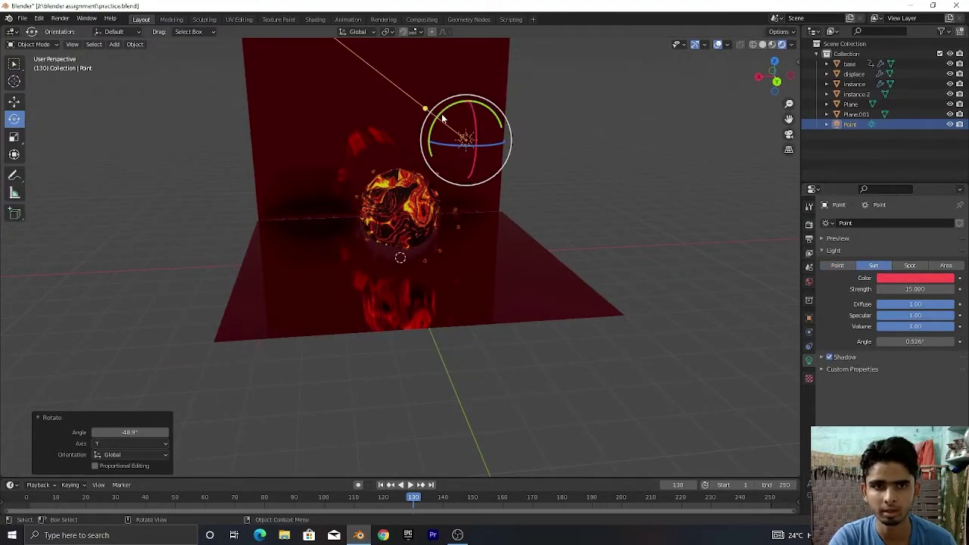
left_click_drag(443, 115, 441, 165)
scroll(578, 146, "up", 1)
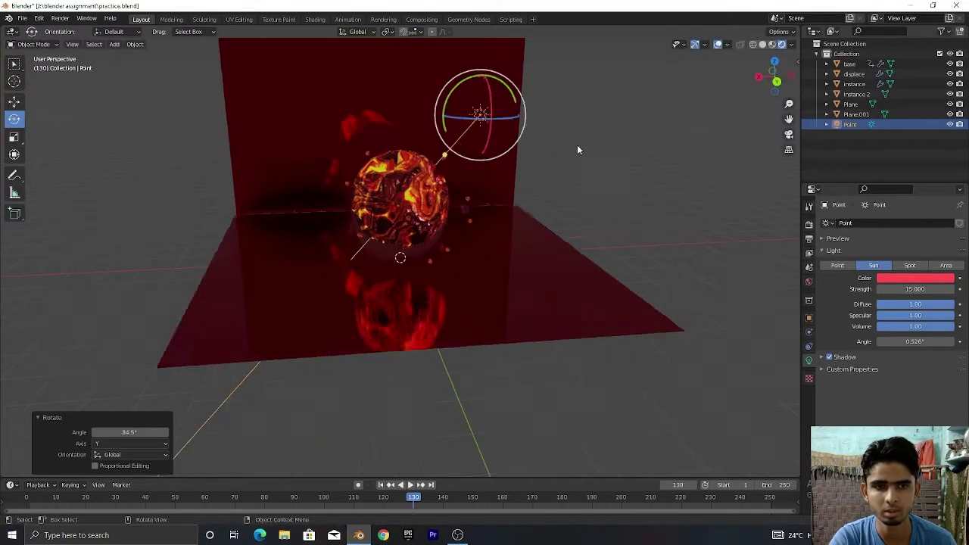
scroll(583, 144, "up", 4)
scroll(589, 134, "down", 4)
left_click_drag(773, 78, 777, 83)
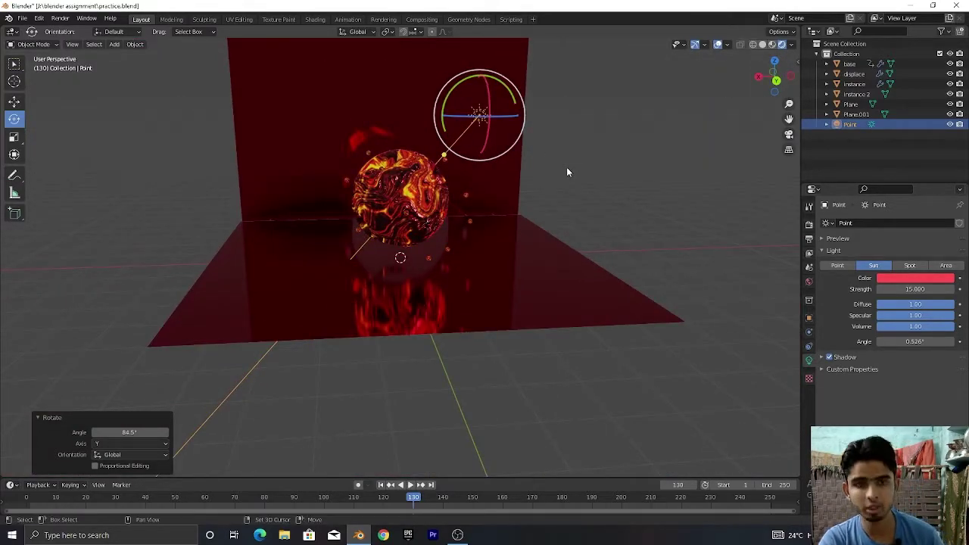
Step: Duplicate the sun light, move the copy about 4.46 m along X and rotate it about 79° around Y toward the sphere
key("shift+d")
right_click(566, 168)
left_click(10, 102)
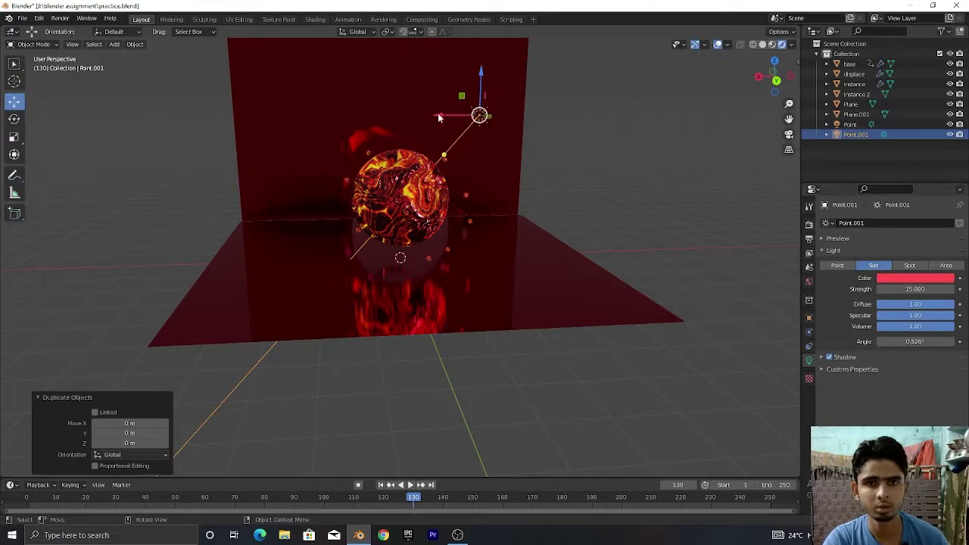
left_click_drag(440, 118, 254, 137)
left_click(13, 118)
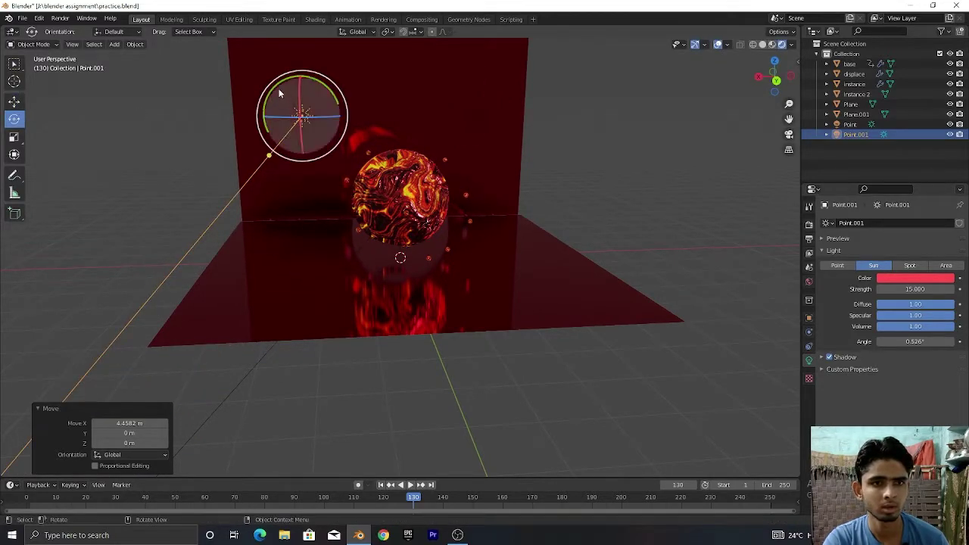
left_click_drag(284, 96, 285, 136)
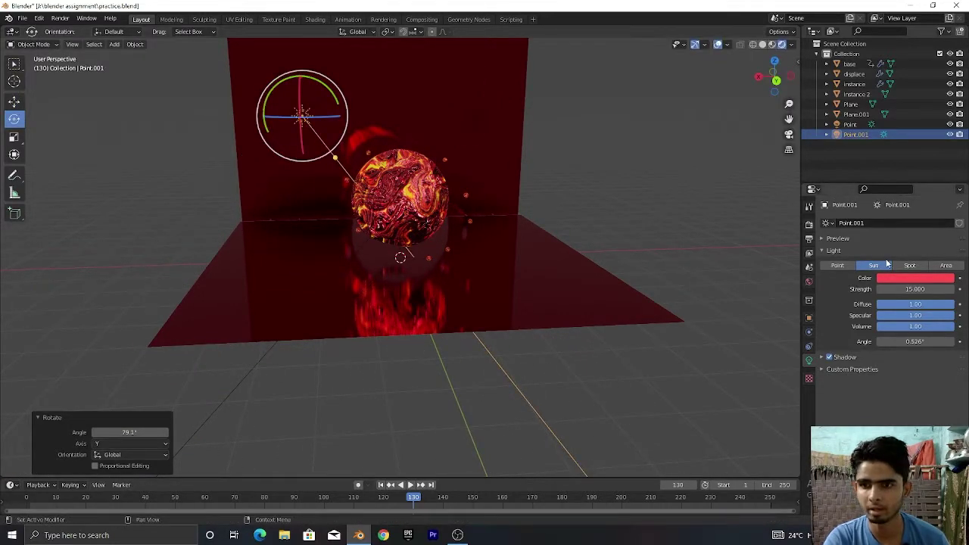
Step: Change the duplicated light to Spot and move it about 0.51 m up along Z and 0.92 m along X
left_click(909, 265)
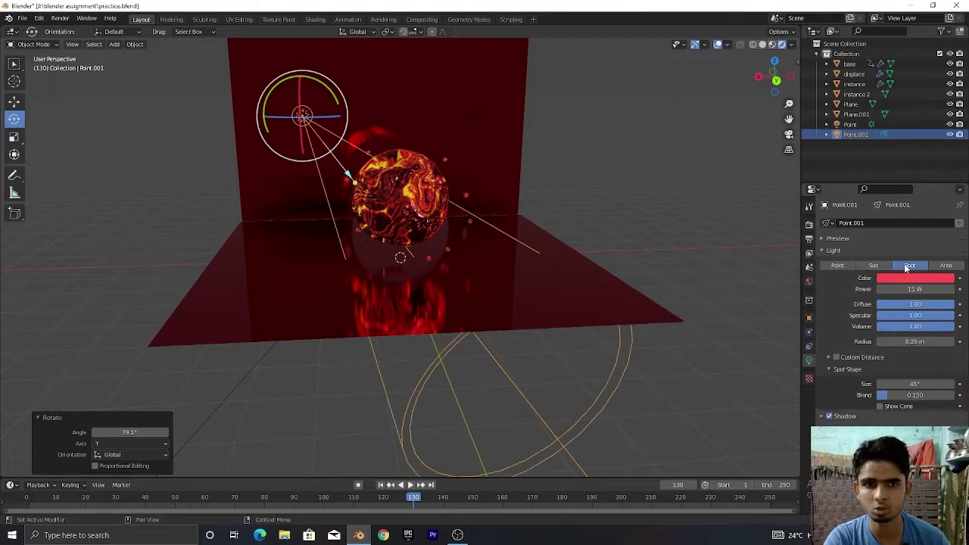
left_click(14, 102)
left_click_drag(303, 84, 303, 62)
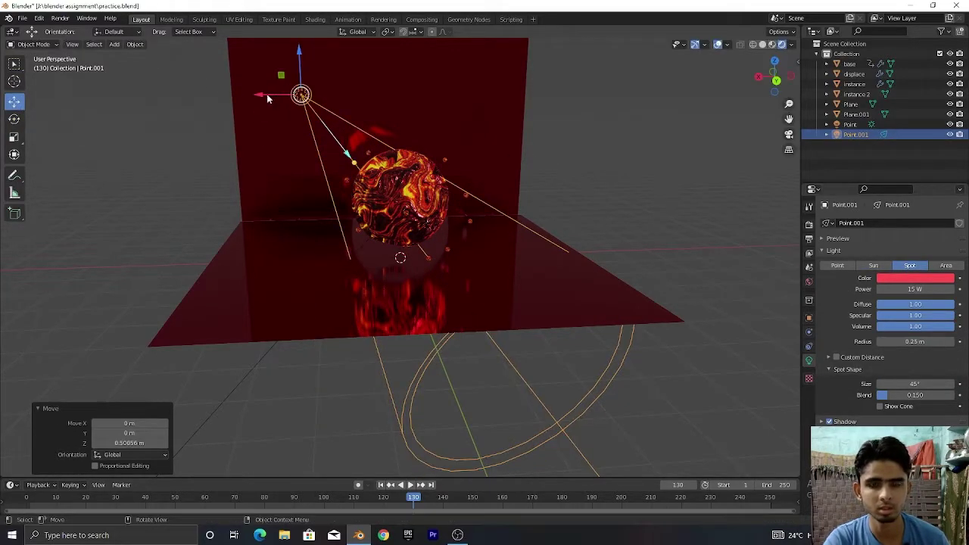
left_click_drag(267, 94, 227, 94)
Step: Set the spot light's power to 50 W and its color to orange
left_click(918, 289)
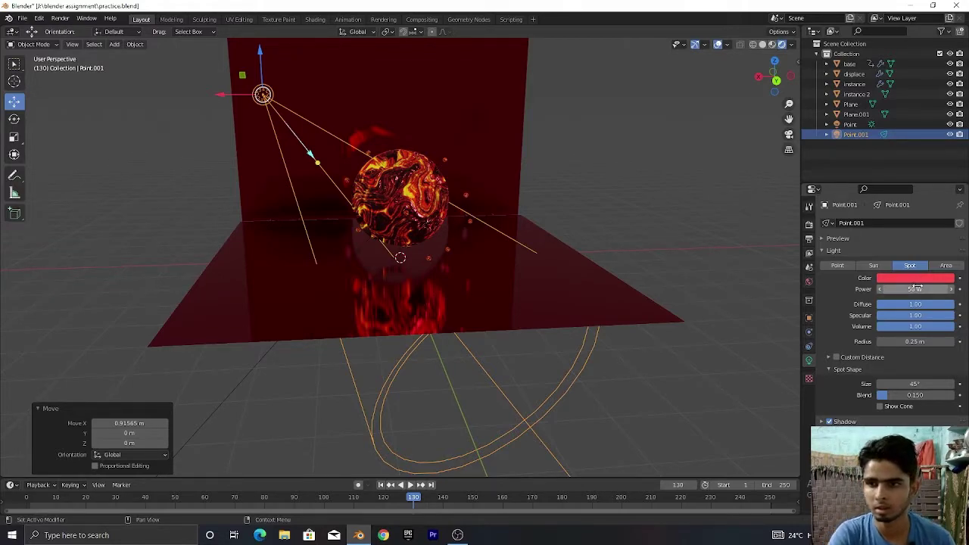
left_click(913, 278)
left_click_drag(905, 207, 890, 203)
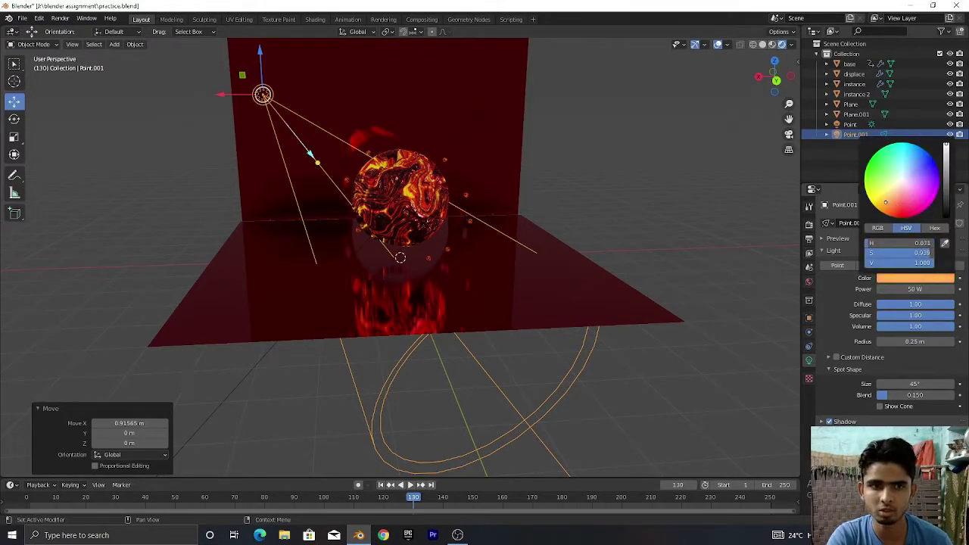
scroll(585, 175, "up", 3)
scroll(711, 162, "down", 2)
Step: Add a camera at the origin and switch the viewport to look through it
key("shift+a")
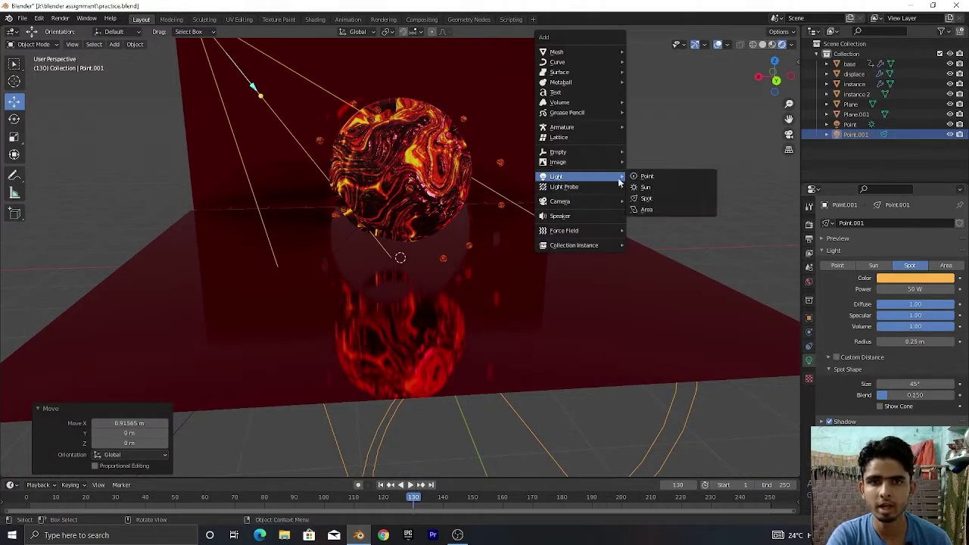
mouse_move(584, 201)
left_click(662, 201)
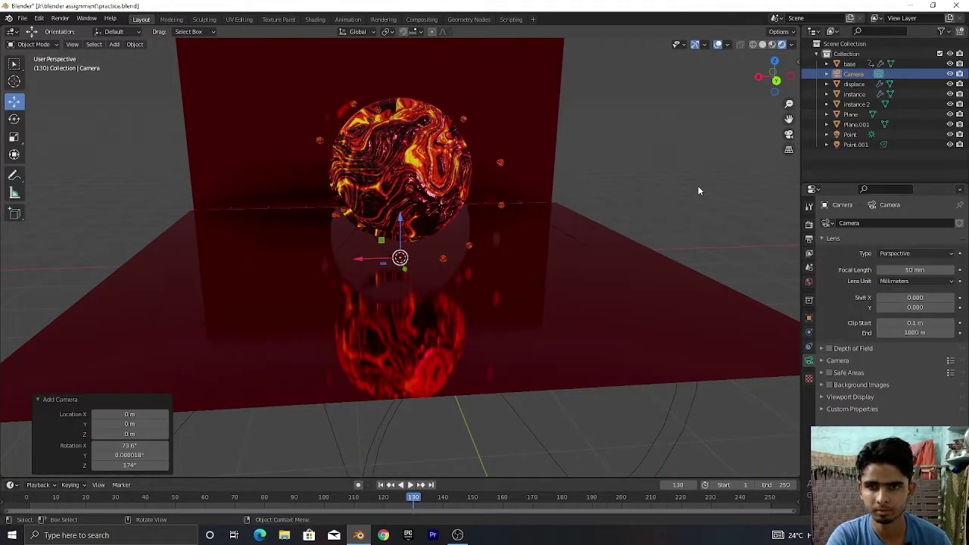
key("n")
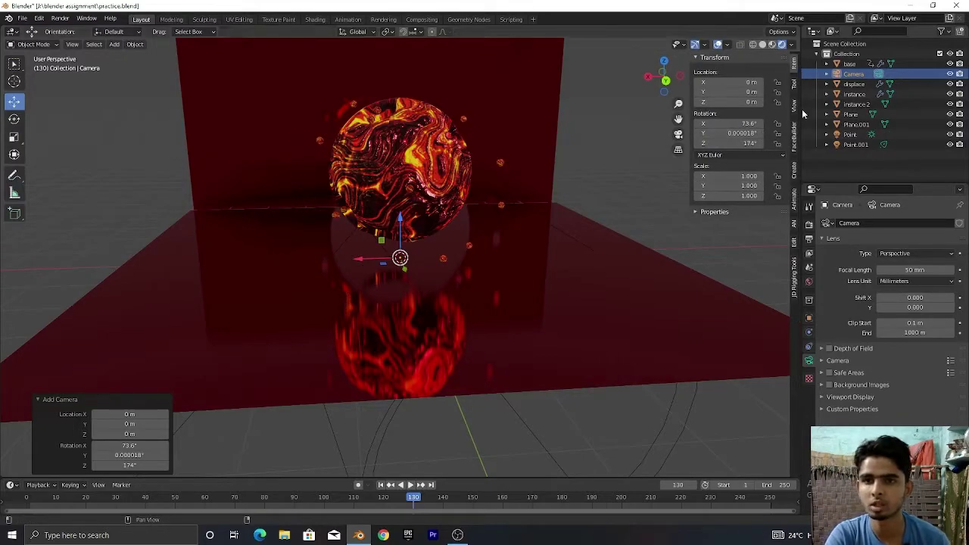
left_click(794, 109)
key("n")
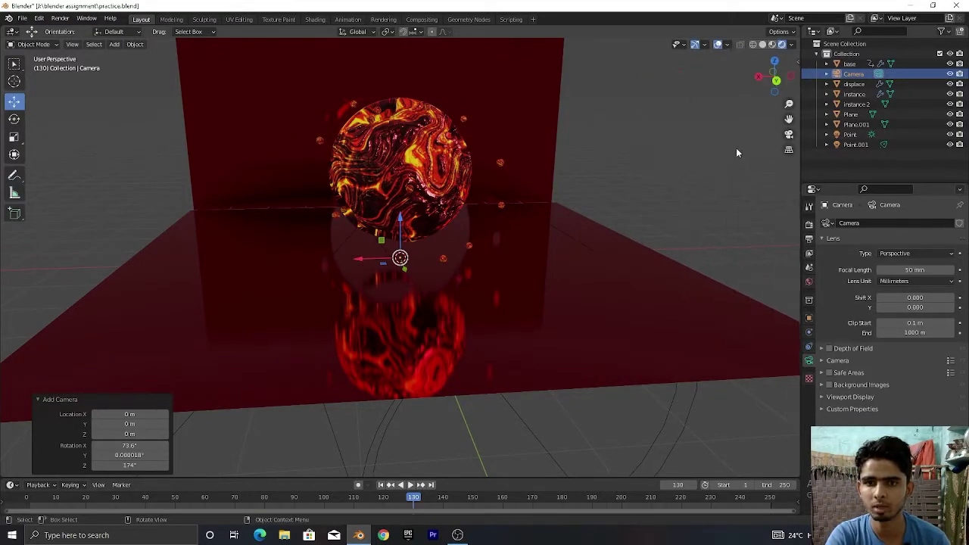
left_click(789, 135)
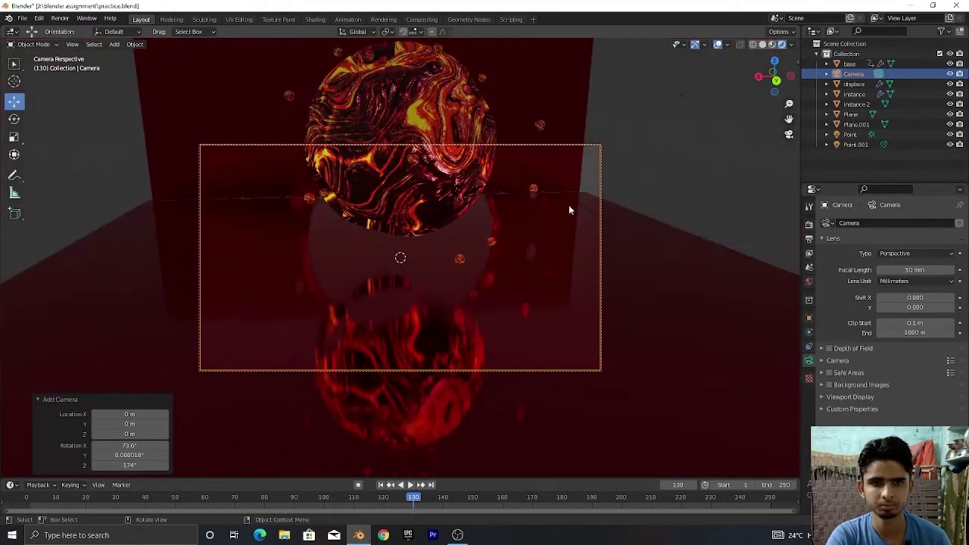
Step: Frame the sphere, its reflection and the back plane centrally in the camera view, and leave the camera view
left_click_drag(766, 84, 769, 63)
middle_click_drag(548, 150, 548, 249, "shift")
scroll(549, 249, "down", 2)
left_click_drag(774, 78, 762, 78)
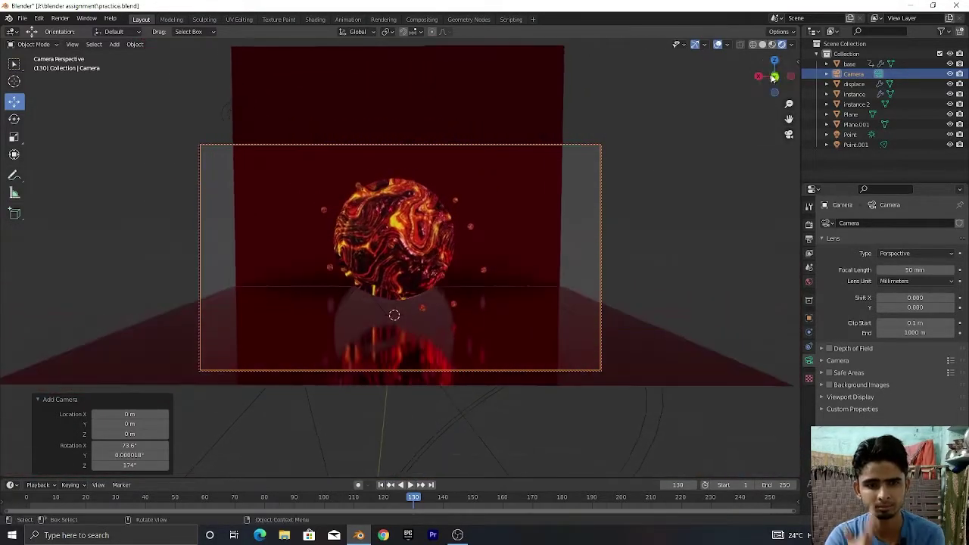
left_click_drag(789, 119, 789, 120)
left_click(789, 135)
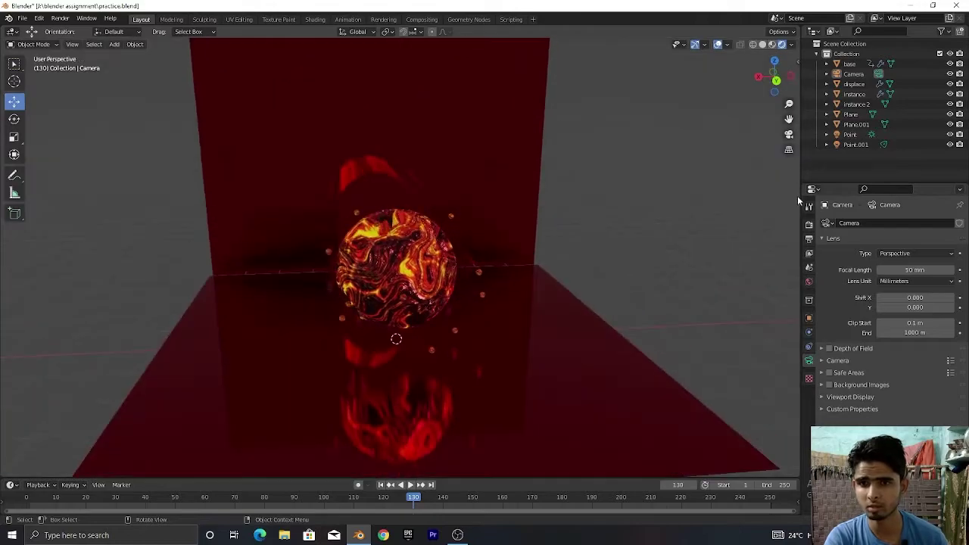
Step: Darken the world background color to black
left_click(809, 282)
left_click(942, 291)
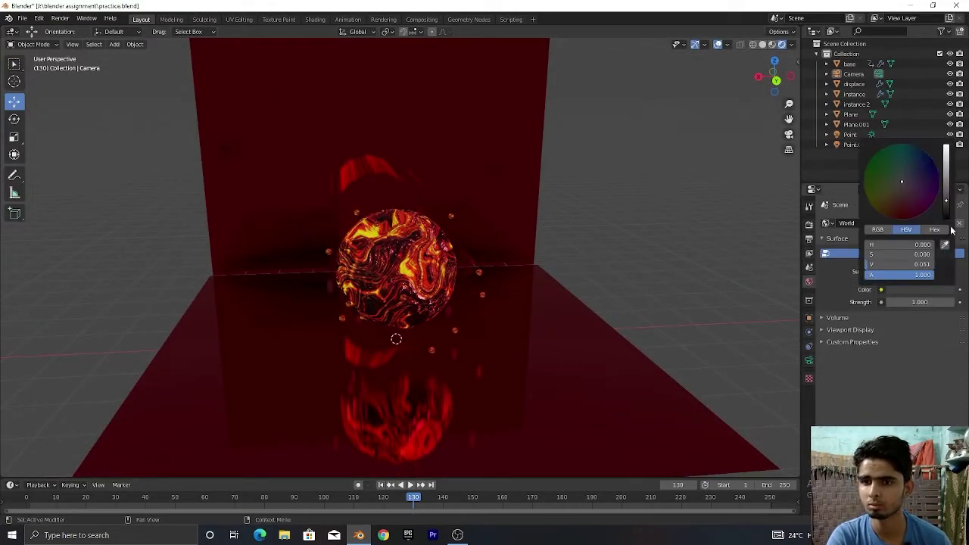
left_click_drag(948, 198, 948, 220)
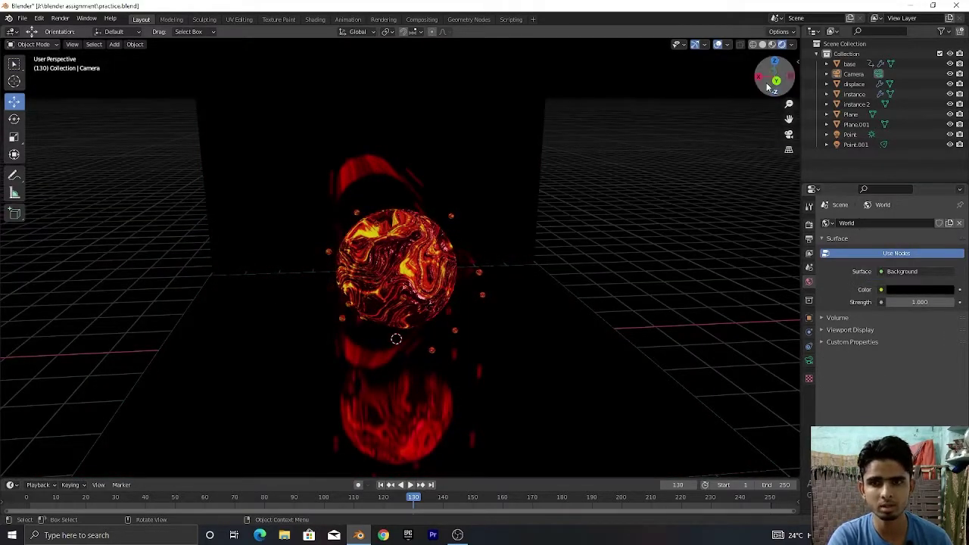
left_click_drag(775, 76, 774, 77)
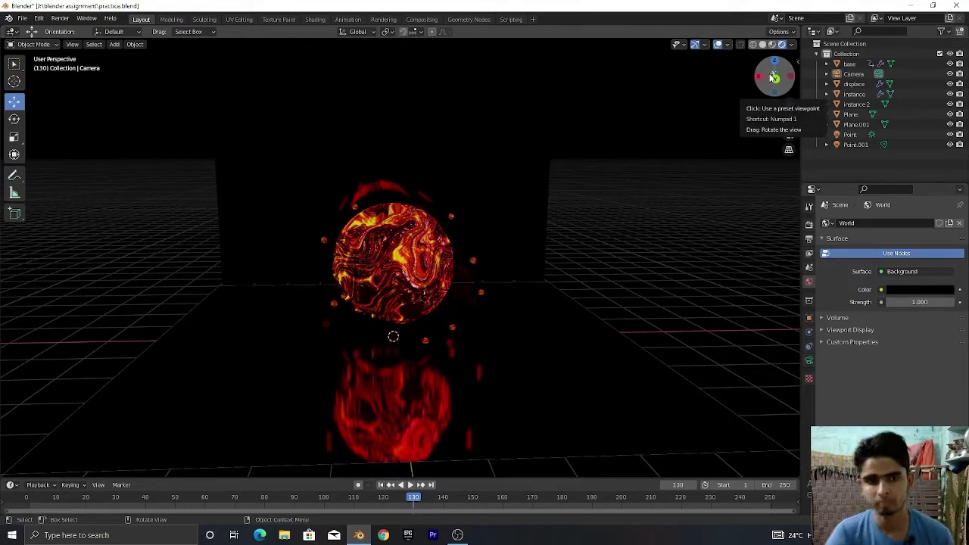
left_click(468, 120)
scroll(623, 159, "down", 4)
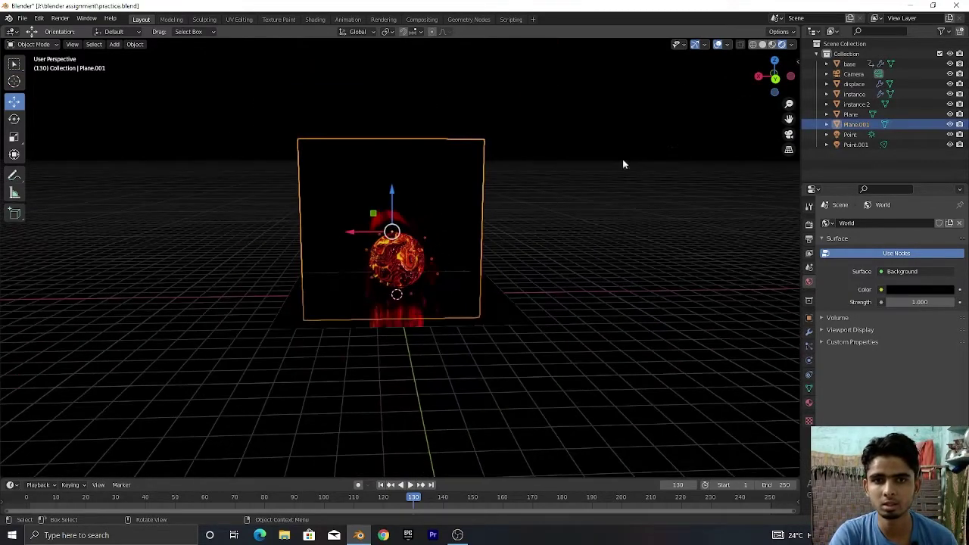
left_click_drag(779, 79, 804, 89)
scroll(443, 192, "up", 3)
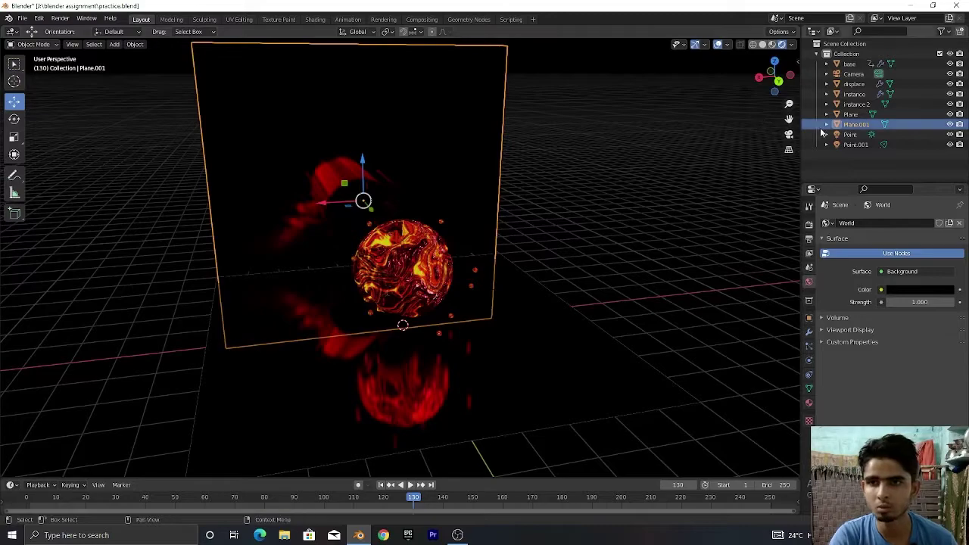
left_click(850, 134)
left_click(854, 125)
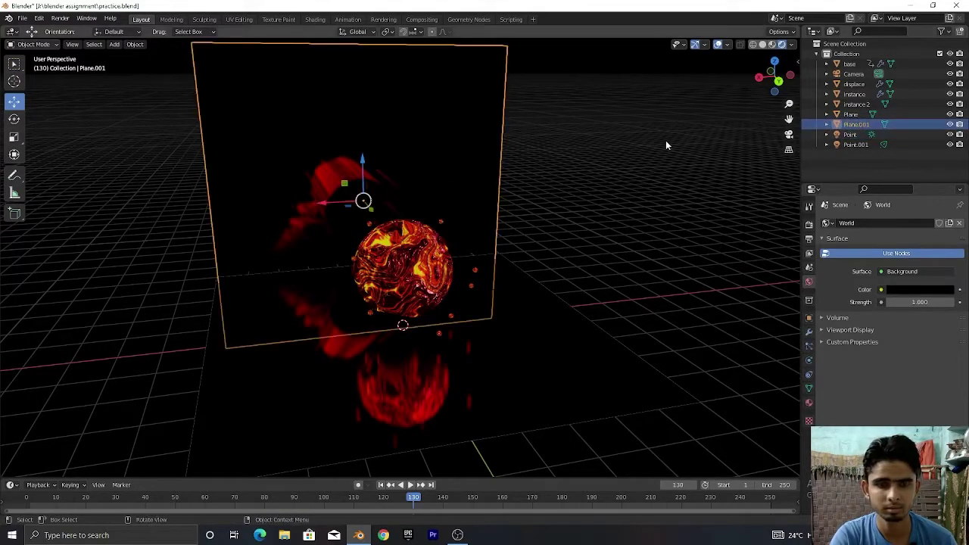
Step: Add a sun light at the origin and raise it about 4.46 m along Z above the sphere
key("shift+a")
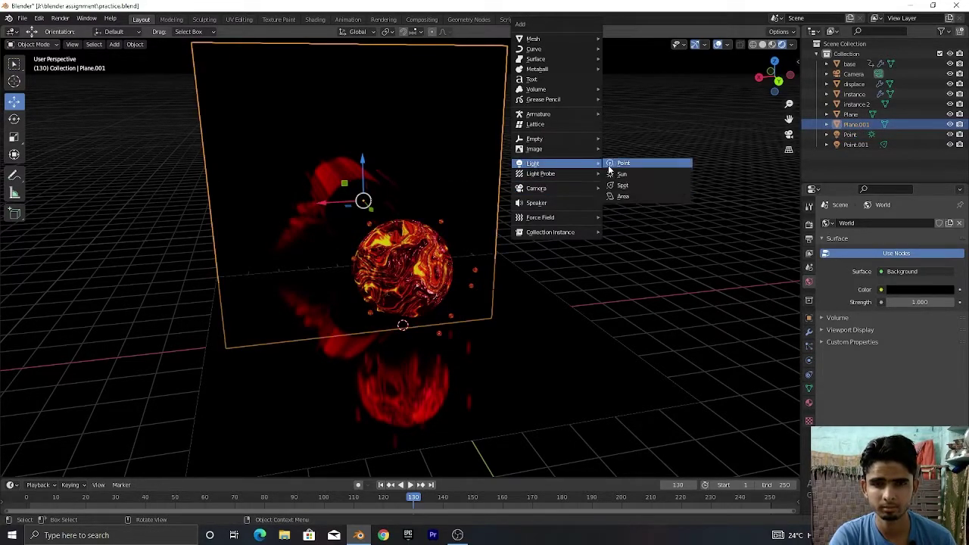
left_click(617, 174)
left_click_drag(408, 292, 411, 122)
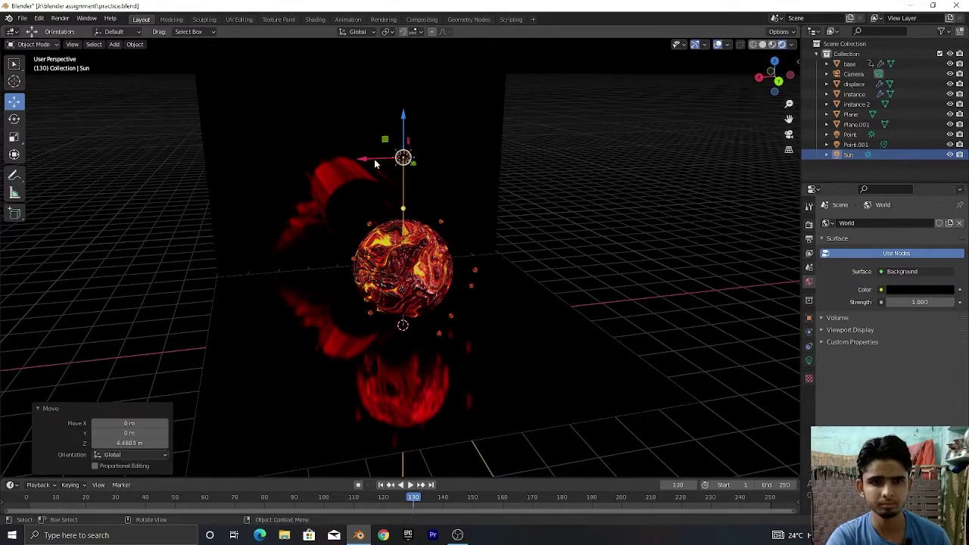
Step: Set the new sun light's strength to 100
left_click(809, 360)
left_click(919, 288)
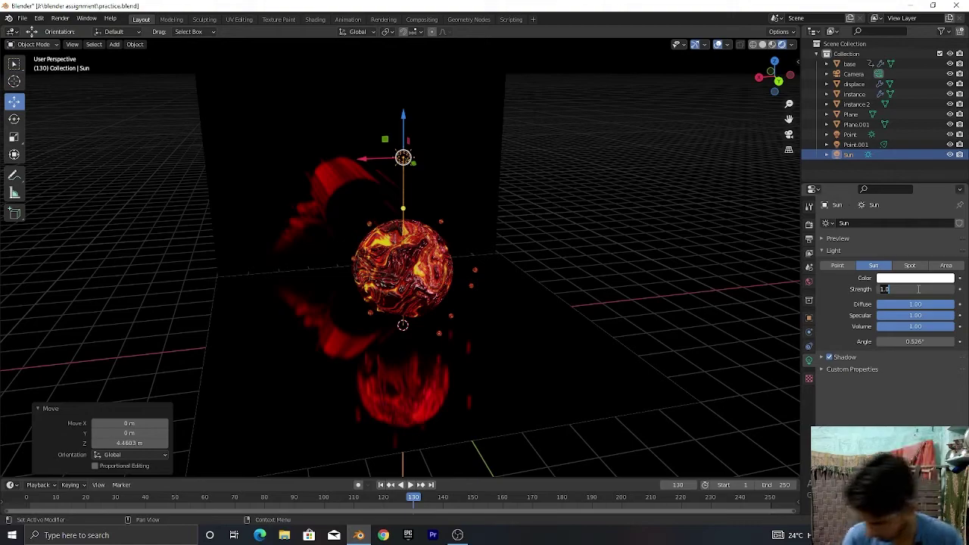
type("100")
key("Return")
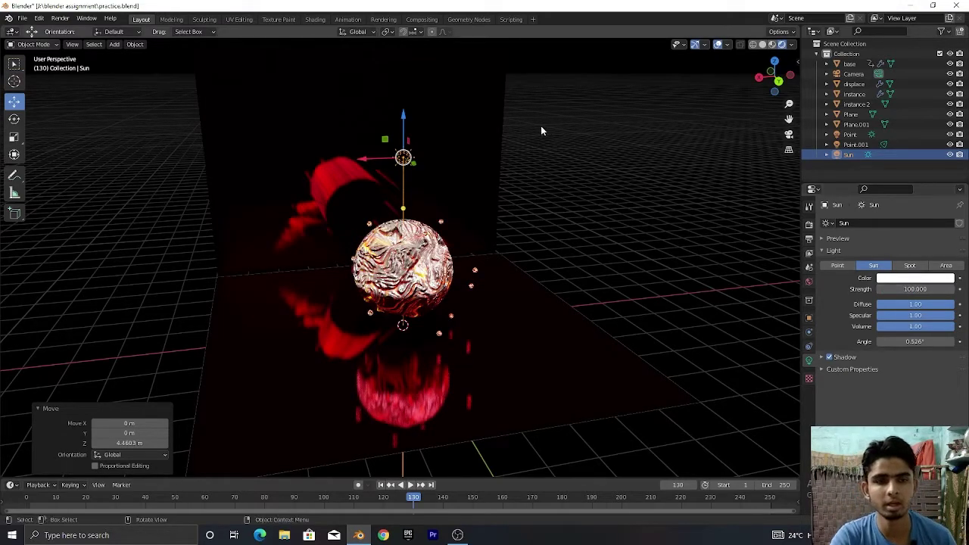
Step: Raise the sun light further, shift it about 1.7 m along negative X and rotate it about −74° around X toward the back plane
left_click_drag(411, 124, 408, 85)
left_click_drag(372, 127, 599, 112)
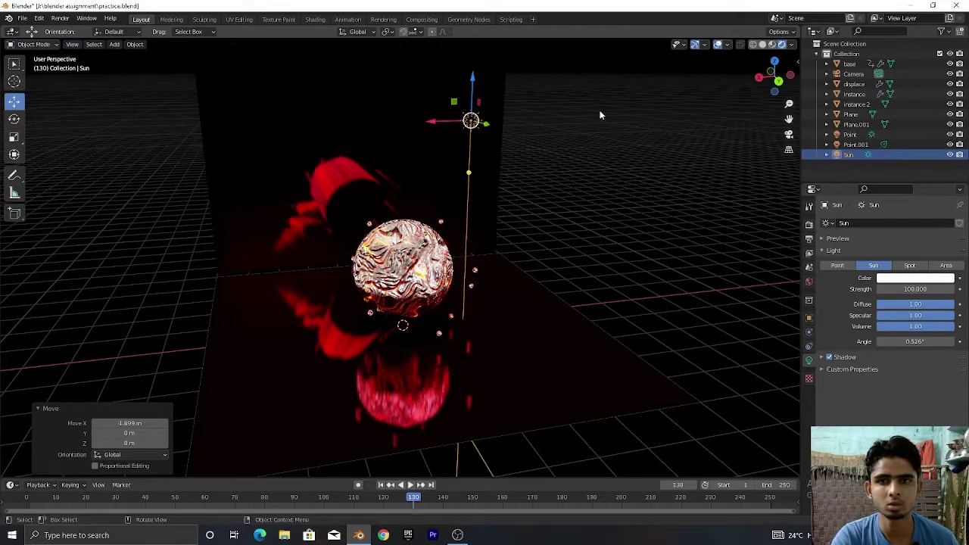
left_click_drag(775, 78, 772, 53)
left_click(13, 119)
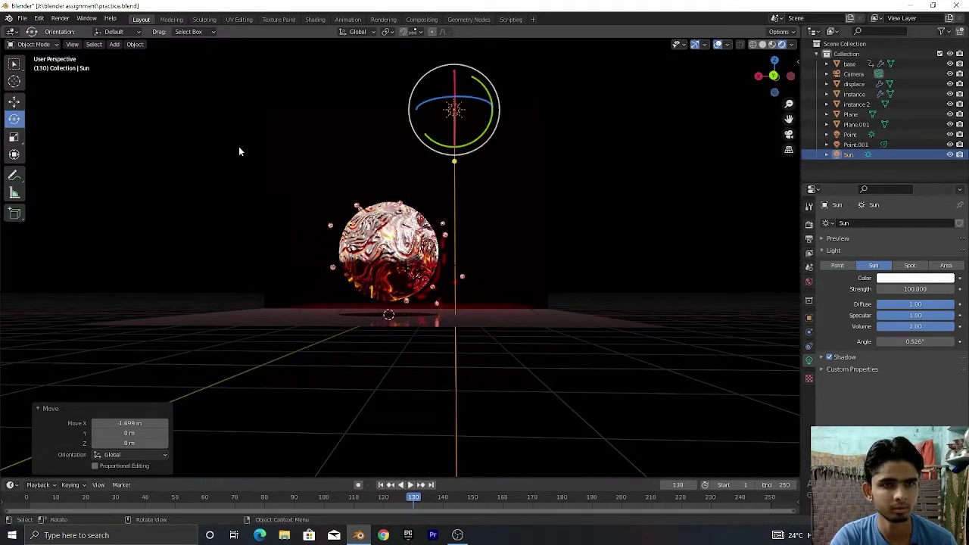
mouse_move(459, 96)
left_mouse_down()
mouse_move(489, 138)
mouse_move(497, 125)
mouse_move(454, 101)
left_mouse_up()
Step: Set the sun light's strength to 50 and its color to pure red, checking the result through the camera
double_click(896, 289)
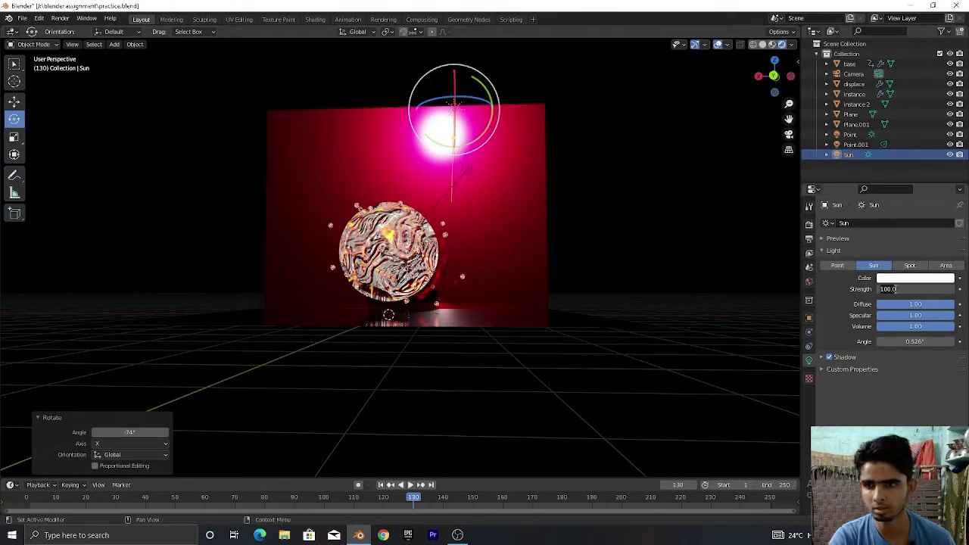
type("50")
key("Return")
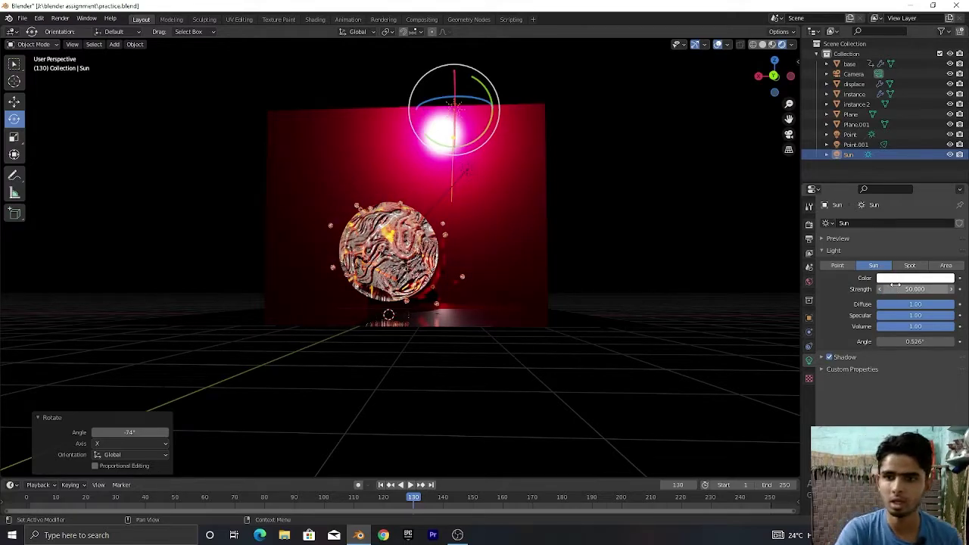
left_click(894, 278)
left_click_drag(907, 184, 913, 216)
left_click_drag(773, 84, 773, 102)
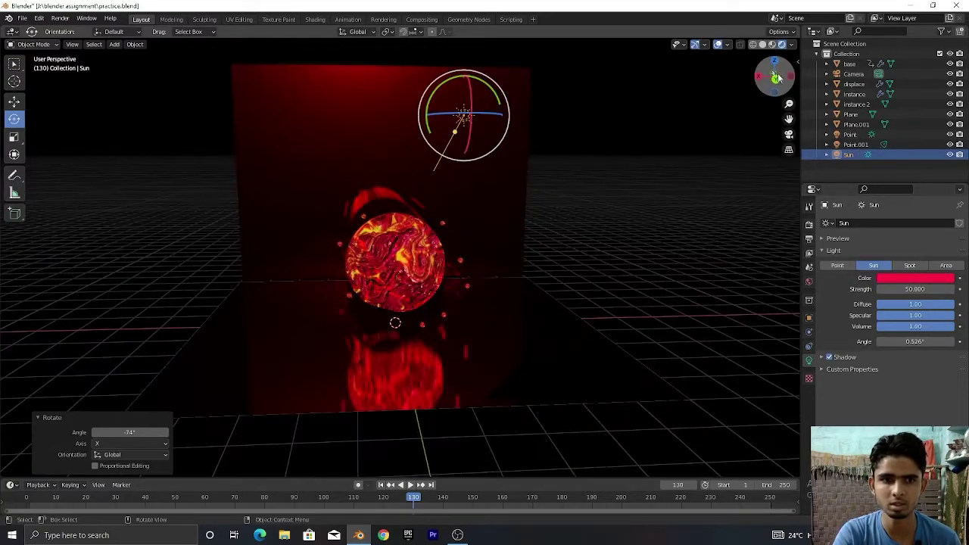
left_click(788, 134)
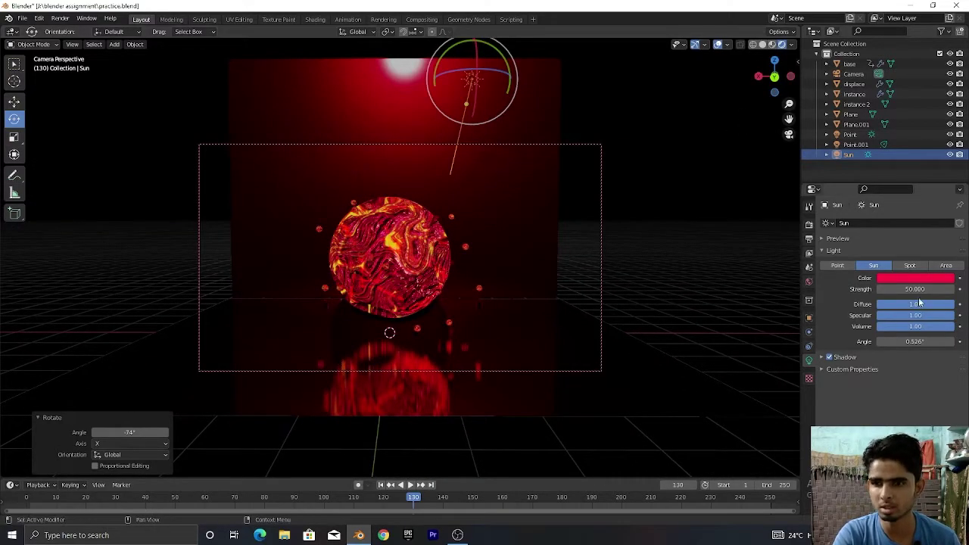
left_click(913, 279)
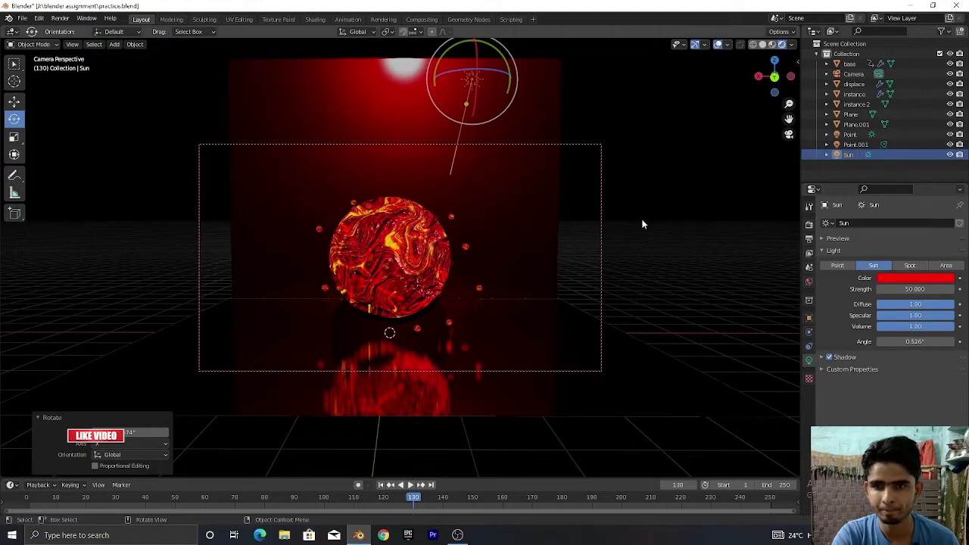
left_click(778, 280)
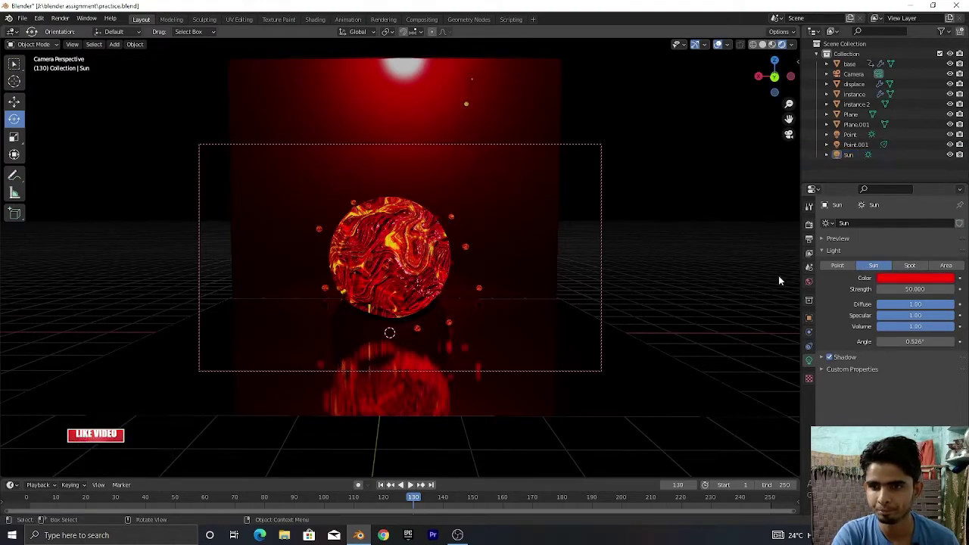
Step: Try the Point, Spot and Area types on the red light and return it to Sun
left_click(846, 266)
left_click(902, 266)
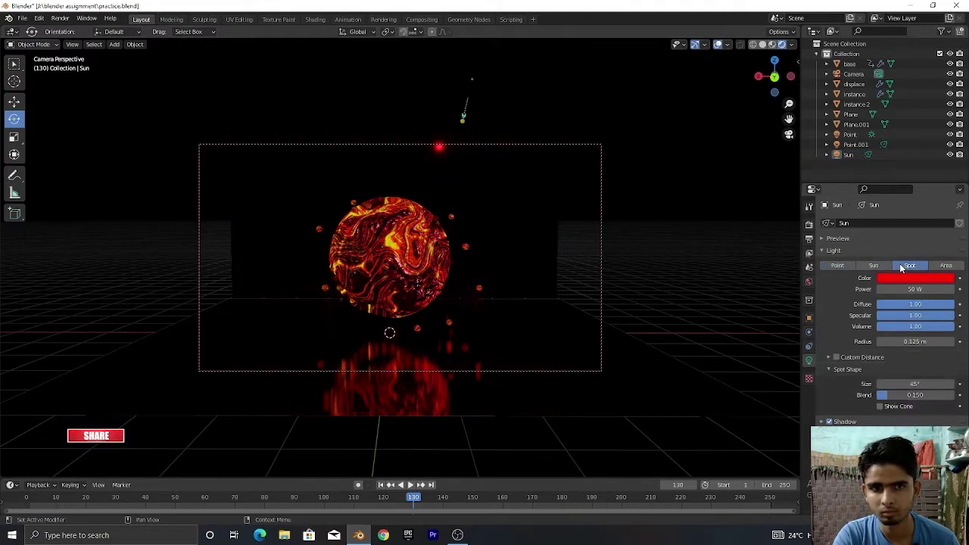
left_click(874, 265)
left_click(946, 266)
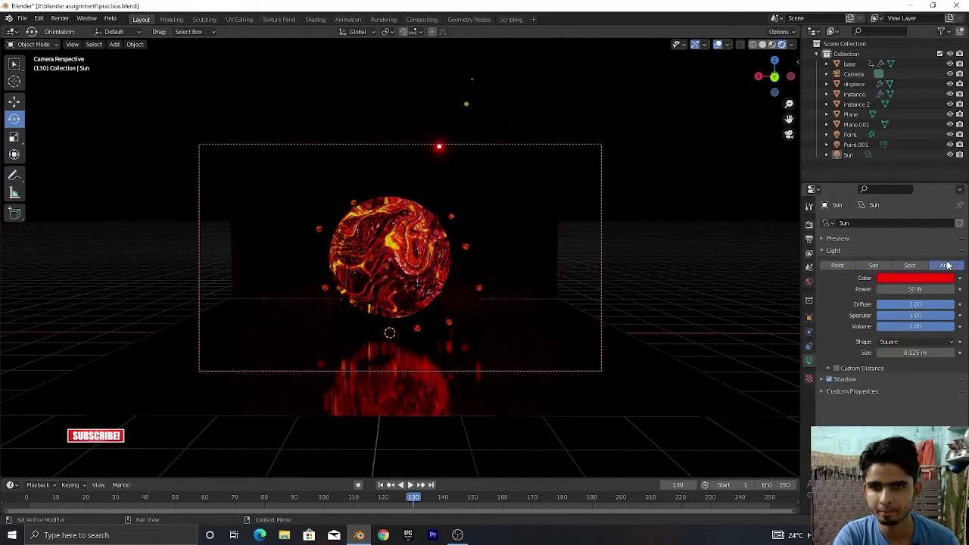
left_click(874, 265)
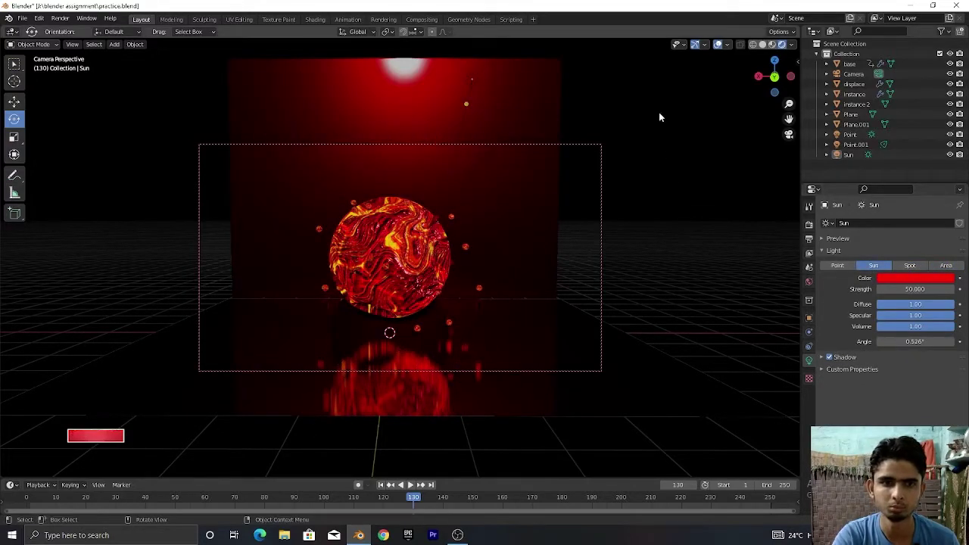
Step: Turn on auto keying and keyframe the floor plane's location, rotation and scale at frame 0
left_click(341, 271)
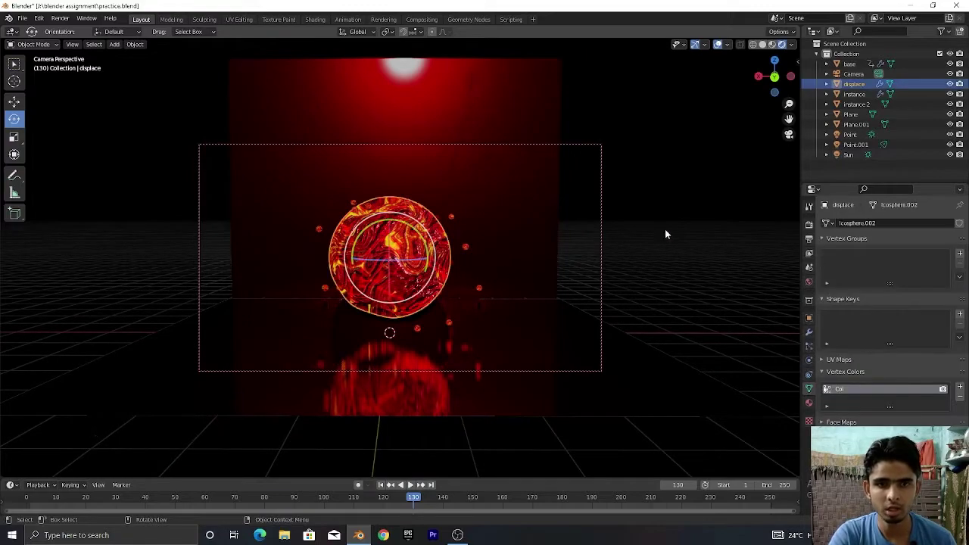
left_click(789, 135)
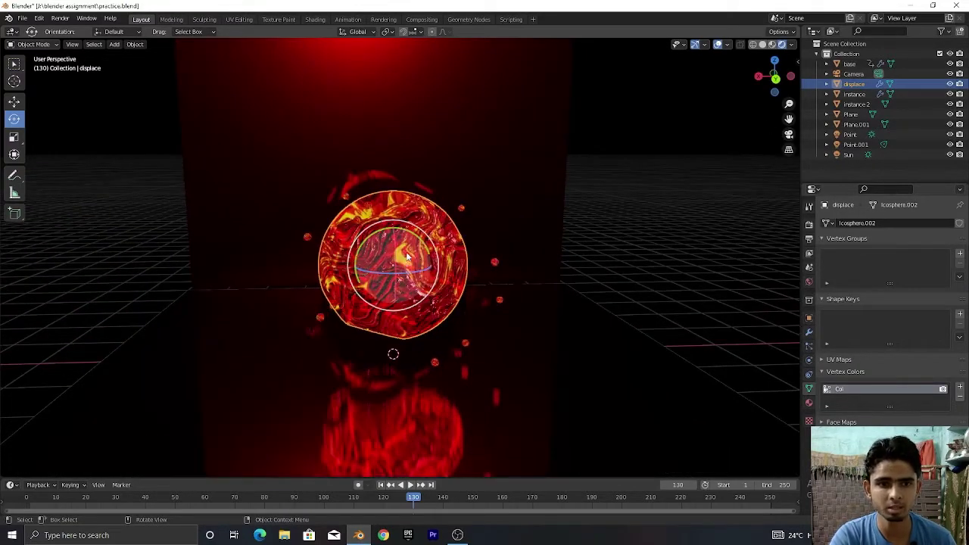
left_click_drag(413, 497, 26, 497)
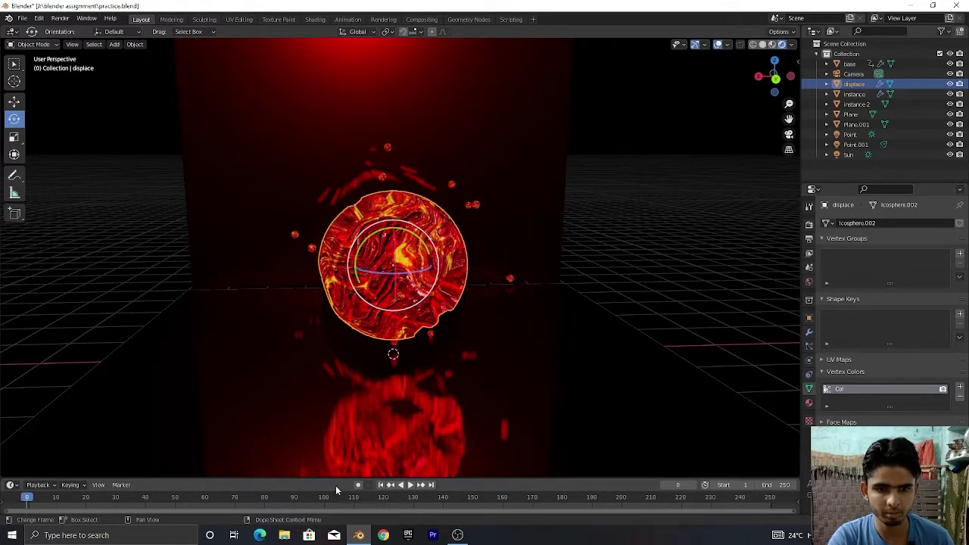
left_click(467, 476)
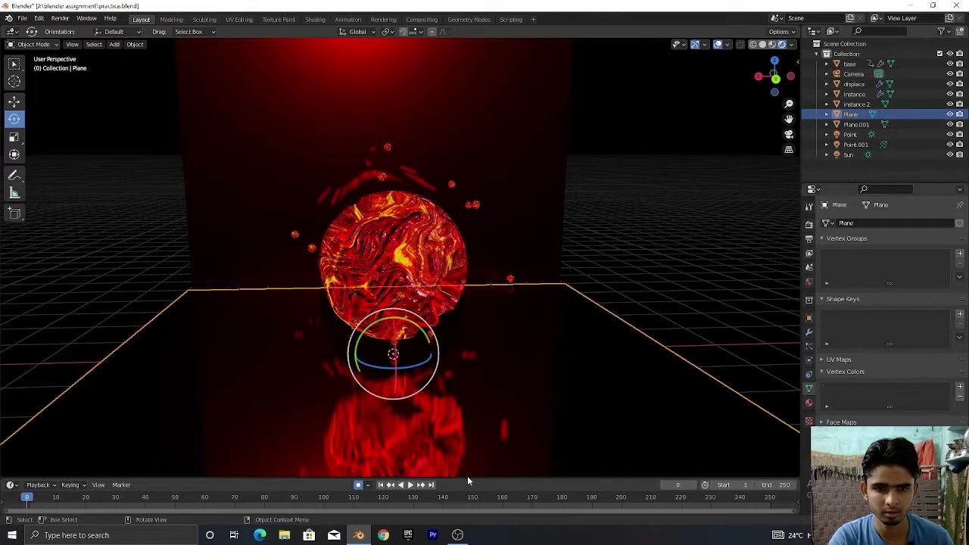
left_click_drag(468, 479, 468, 425)
key("i")
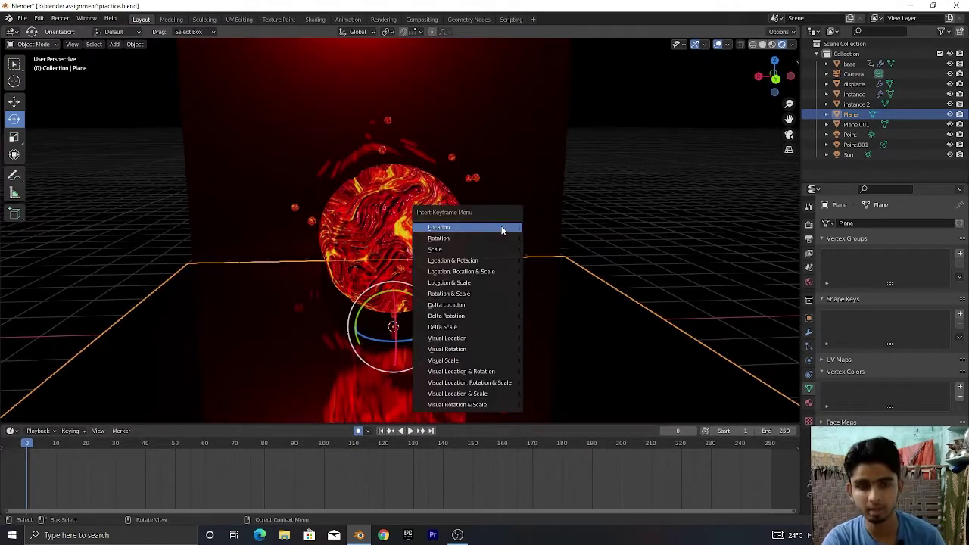
left_click(489, 273)
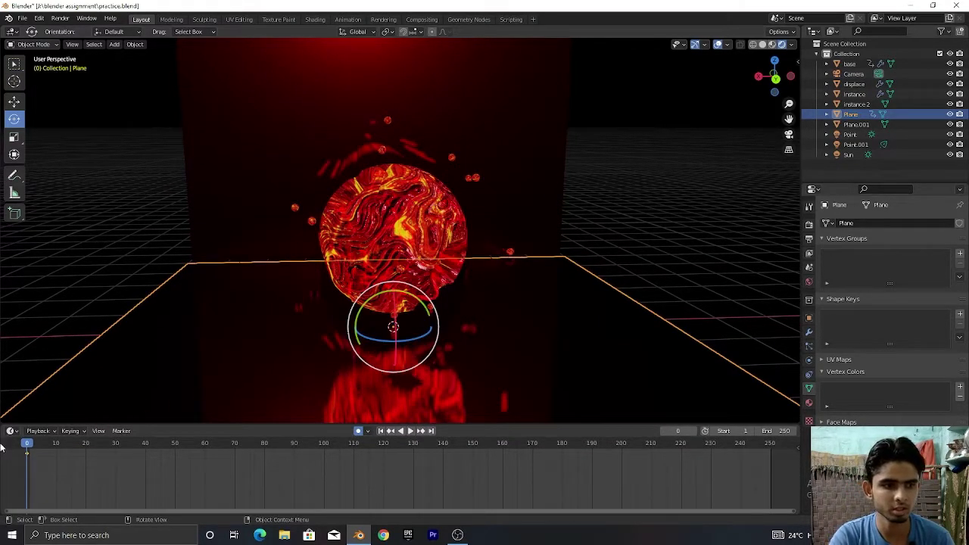
Step: Keyframe the displace sphere's location, rotation and scale at frame 0
left_click_drag(48, 447, 772, 445)
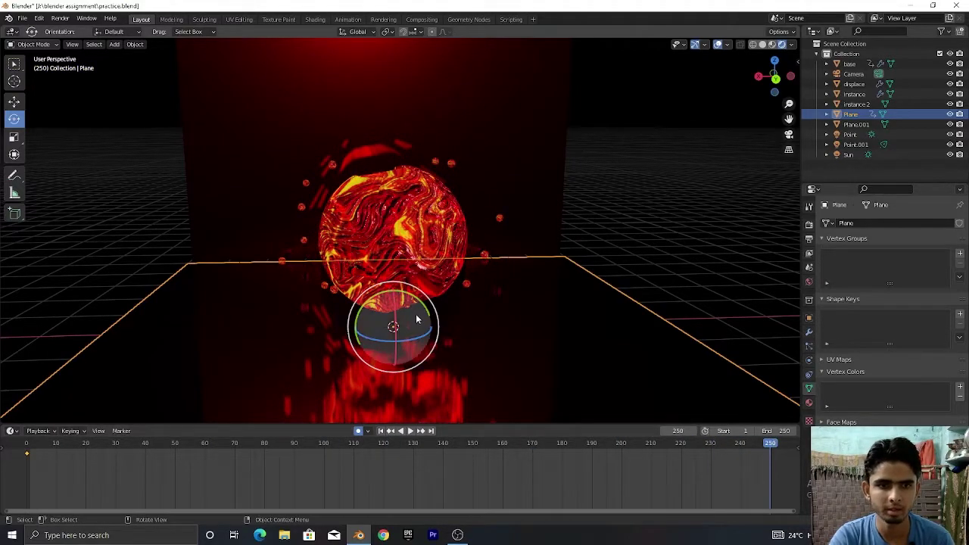
left_click(424, 249)
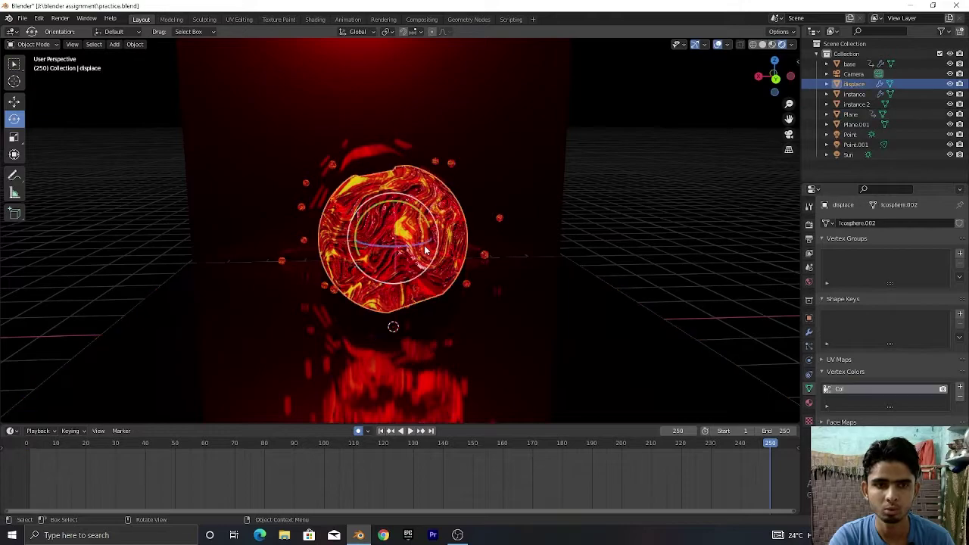
left_click_drag(773, 447, 23, 455)
key("i")
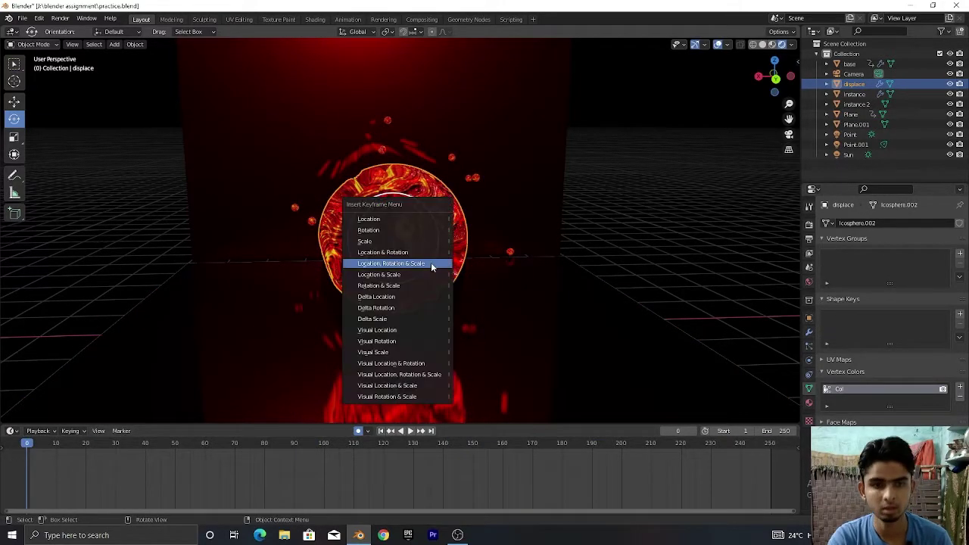
left_click(432, 262)
Step: Rotate the displace sphere about −313° around the view's Z axis at frame 250 and play the animation from frame 0
left_click(772, 446)
key("space")
key("space")
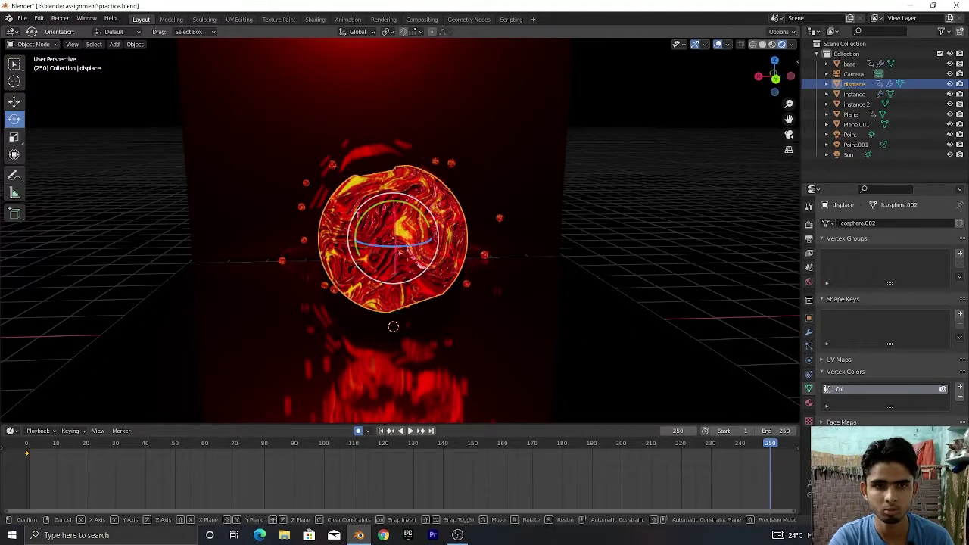
left_click_drag(379, 248, 376, 182)
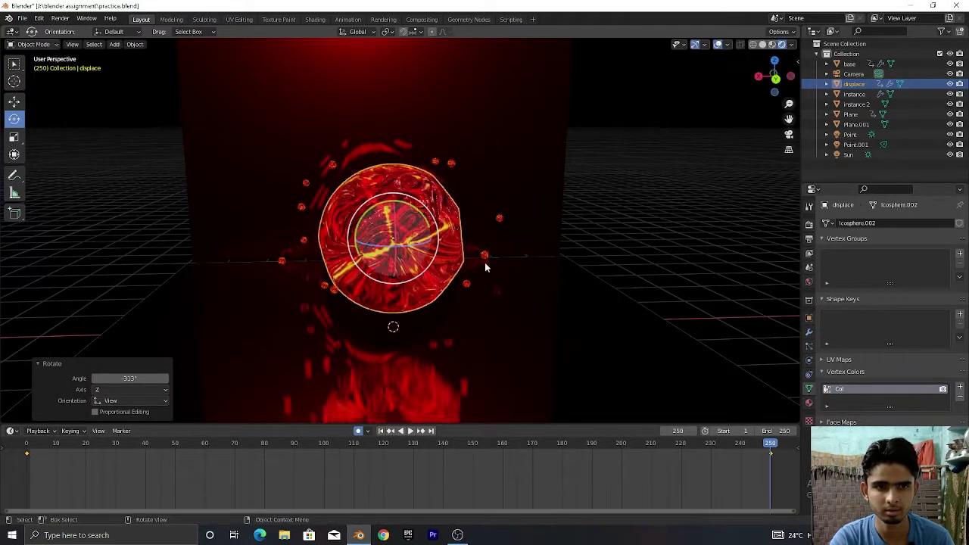
left_click_drag(753, 442, 27, 390)
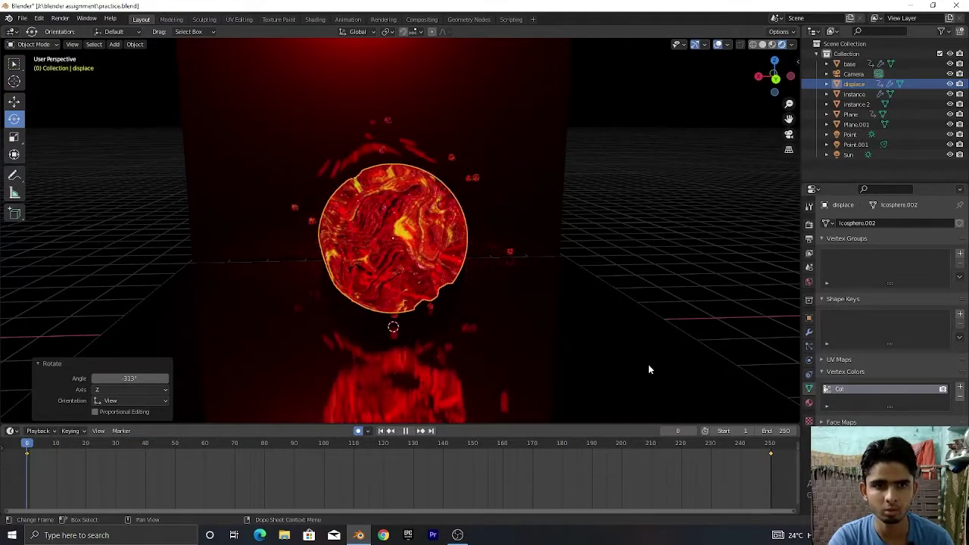
Step: Play back the displace sphere's rotation animation through the scene camera to review the framed result, and stop the playback
key("space")
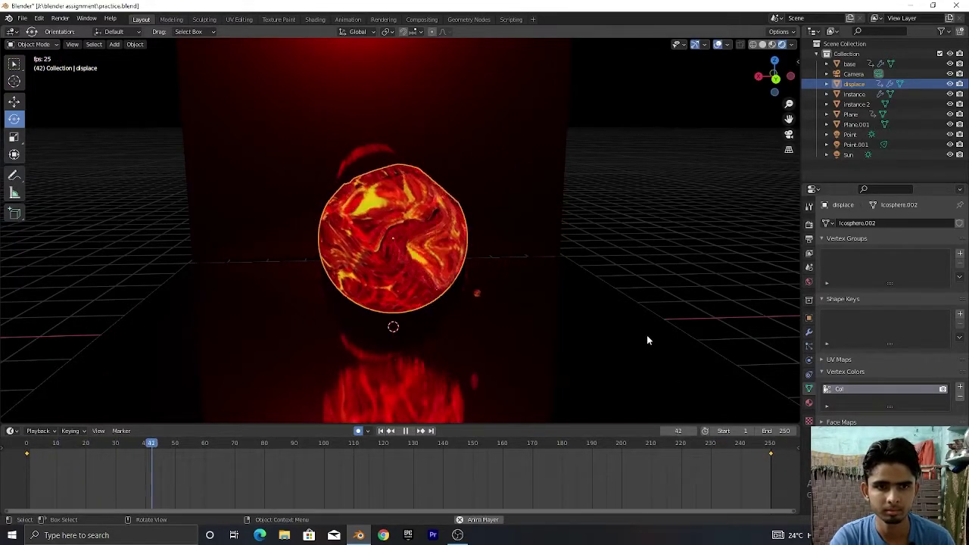
left_click(789, 134)
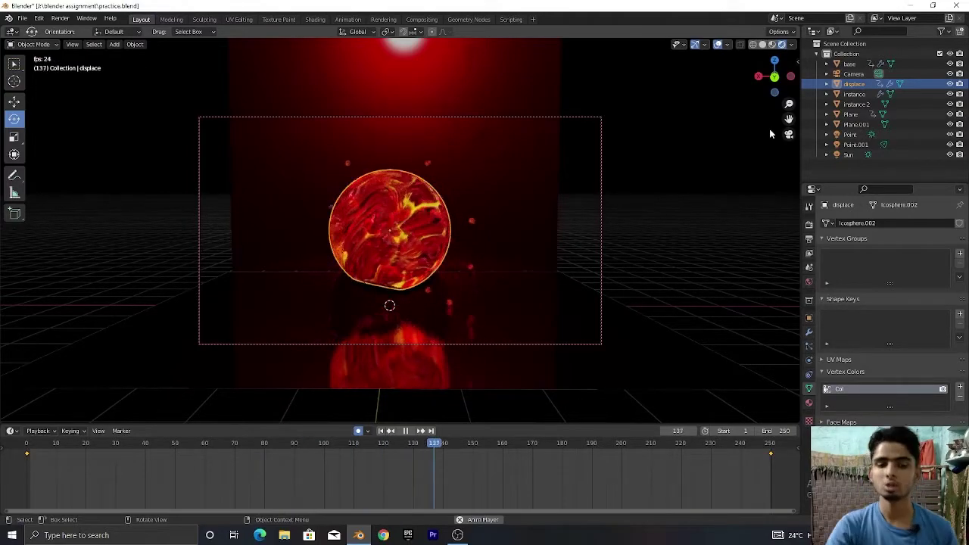
left_click(456, 537)
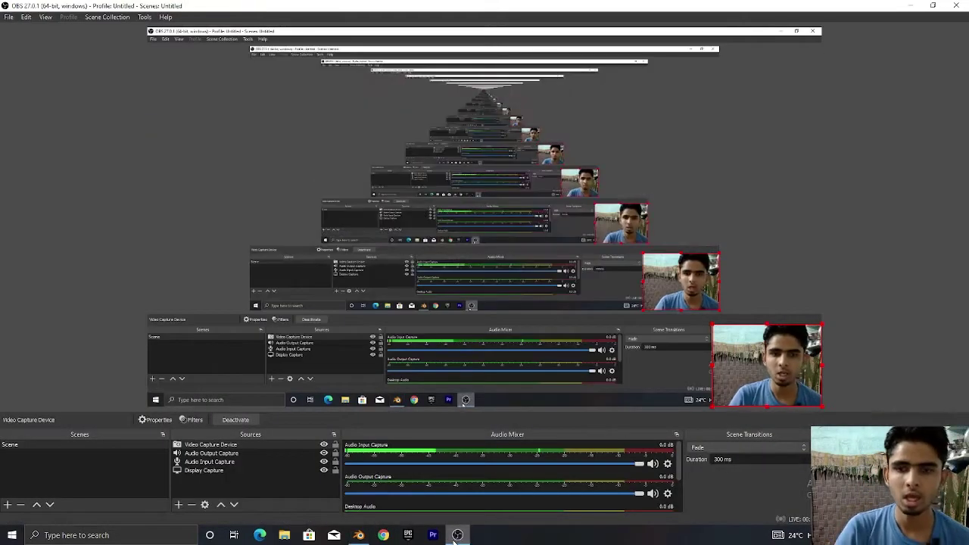
left_click(359, 536)
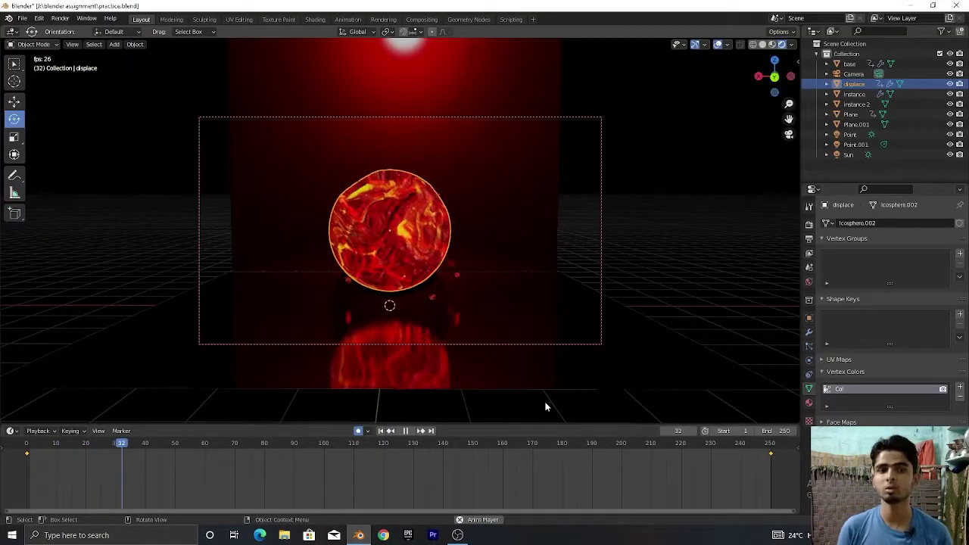
key("space")
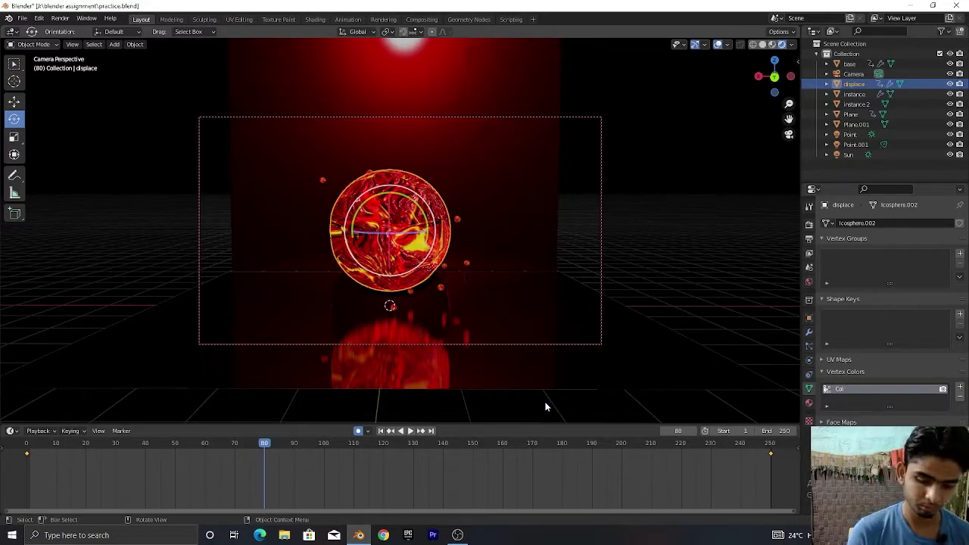
left_click(458, 536)
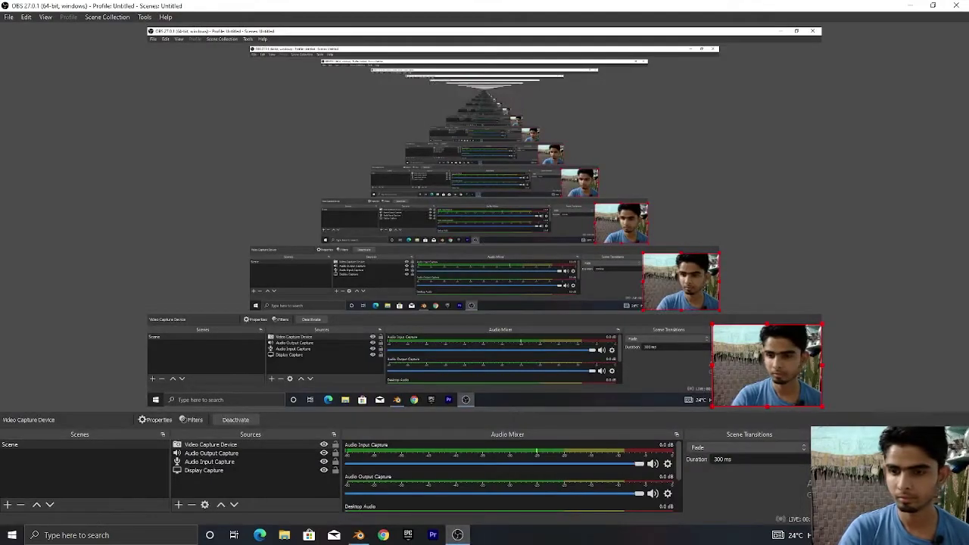